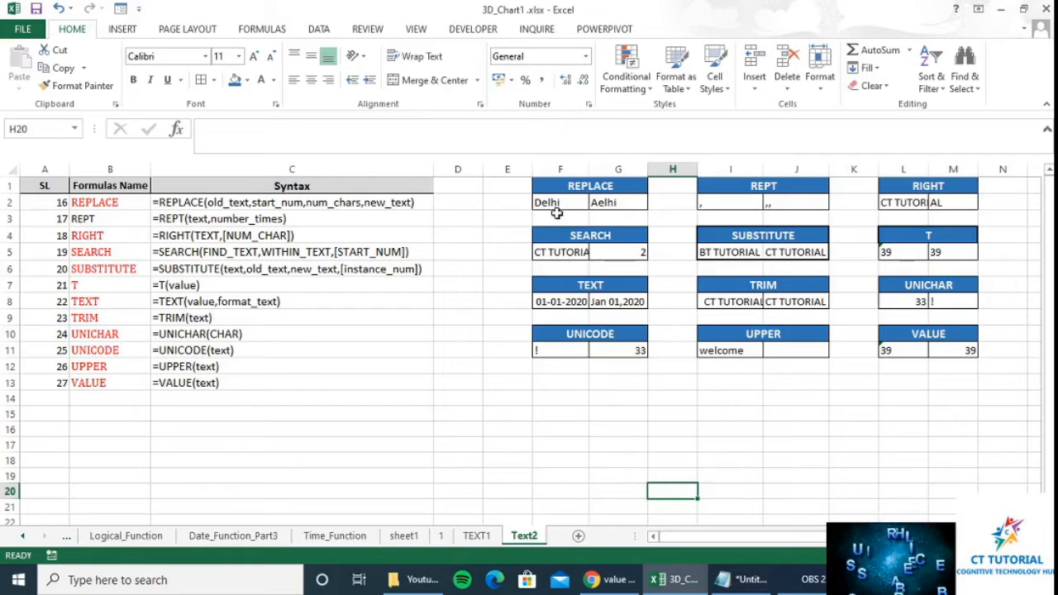
# - Re-enter the REPLACE example in G2 as =REPLACE(F2,1,1,"A") to swap the first letter of Delhi, and compare it with F2
pyautogui.click(591, 186)
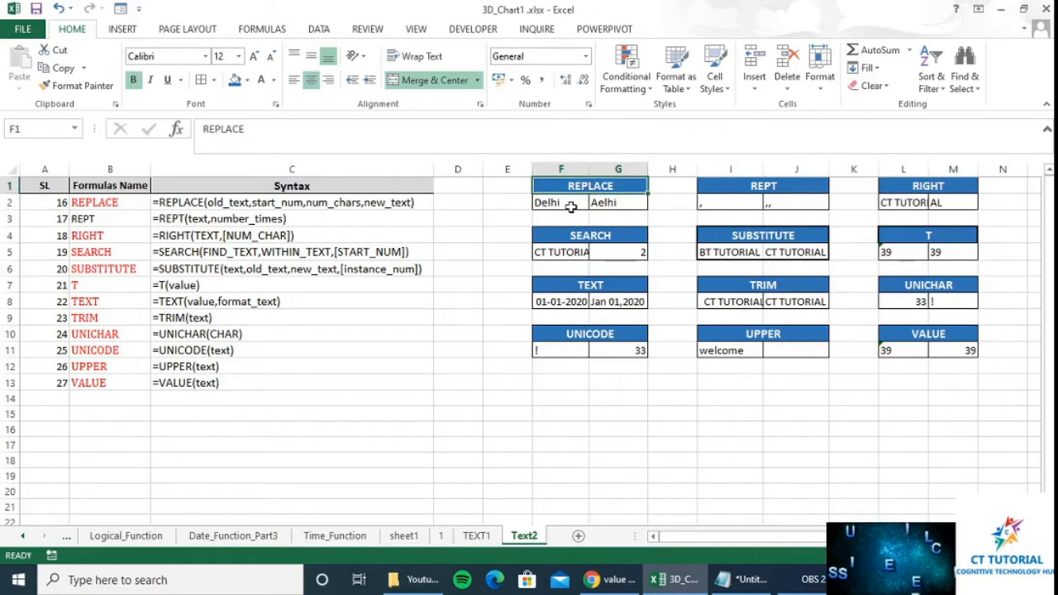
pyautogui.click(570, 207)
pyautogui.click(603, 207)
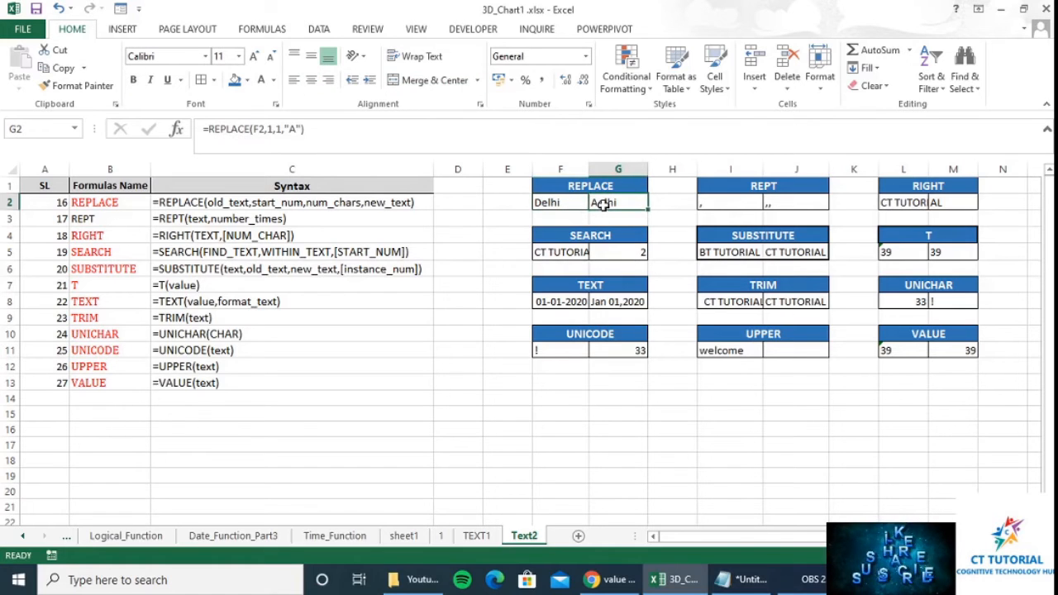
pyautogui.click(552, 202)
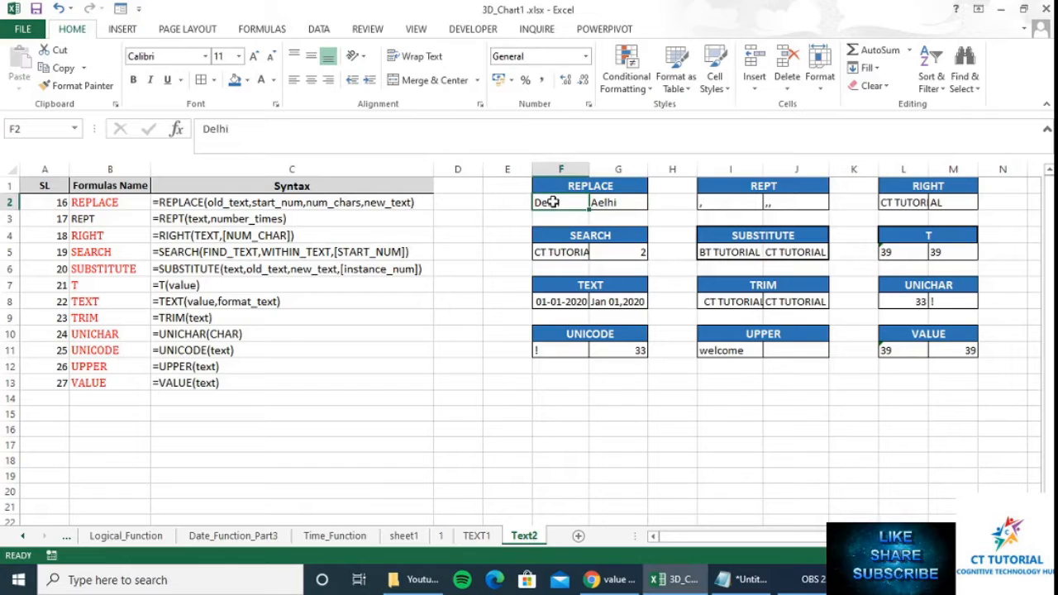
pyautogui.click(600, 203)
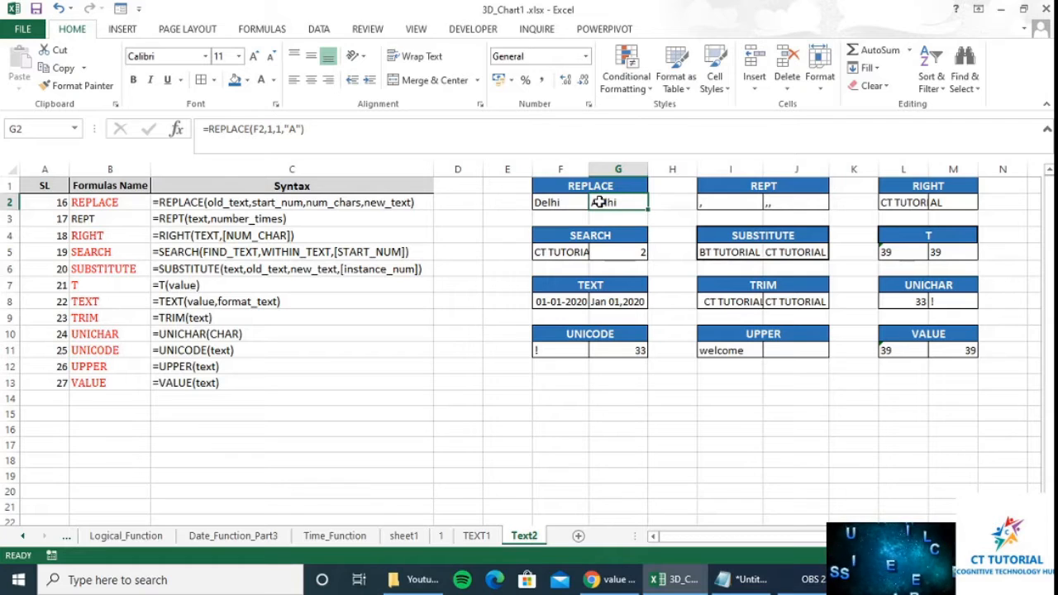
pyautogui.write('=')
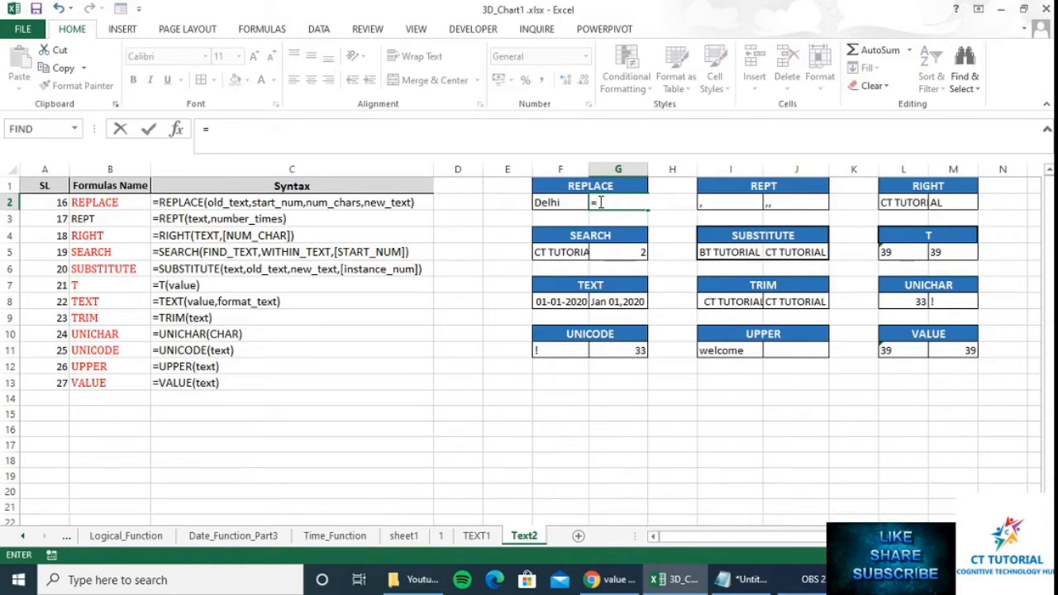
pyautogui.write('repl')
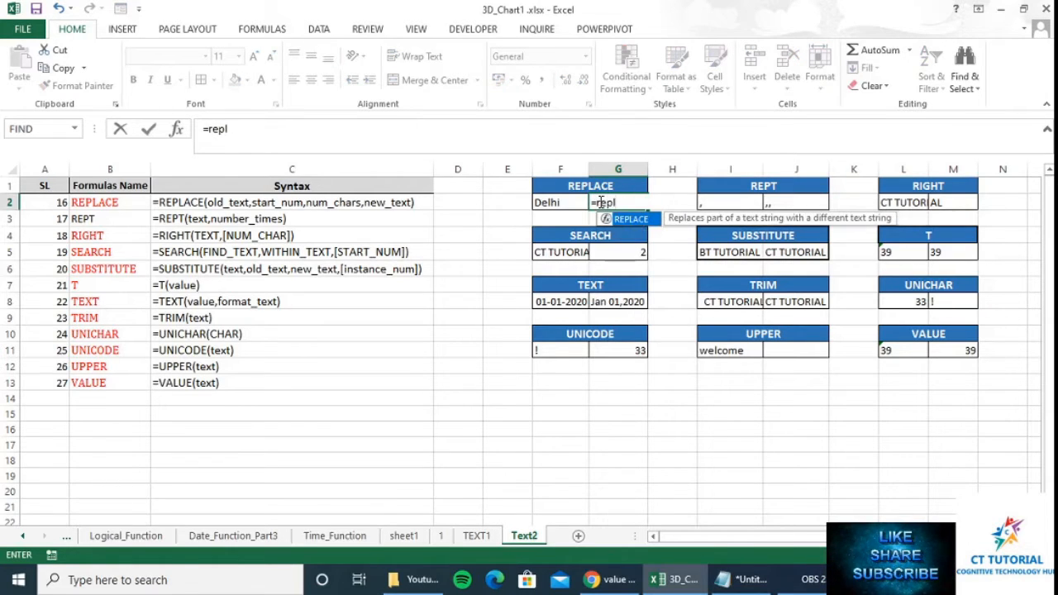
pyautogui.press('Tab')
pyautogui.press('Left')
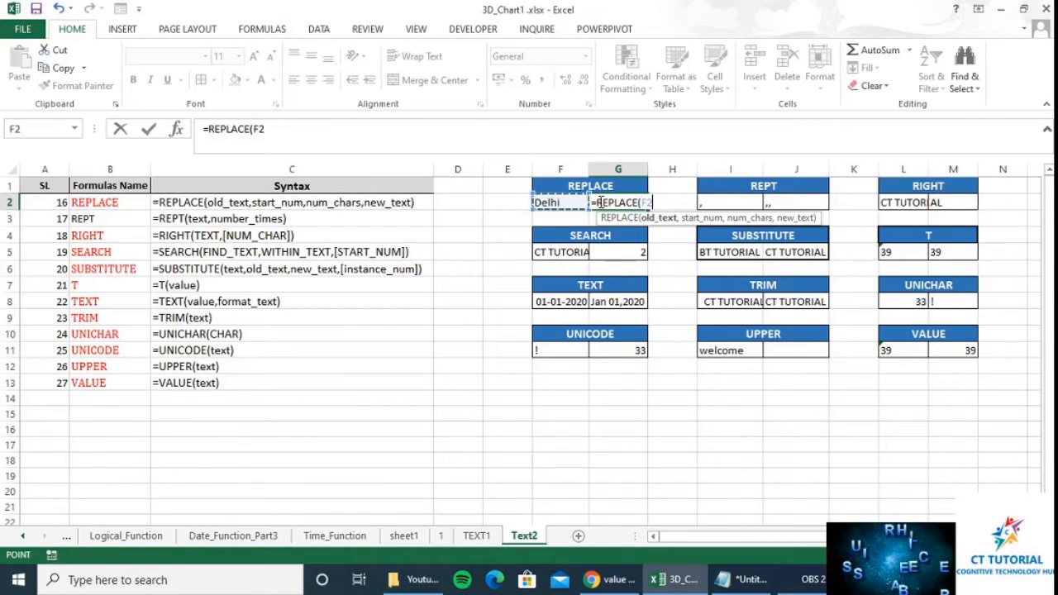
pyautogui.write(',')
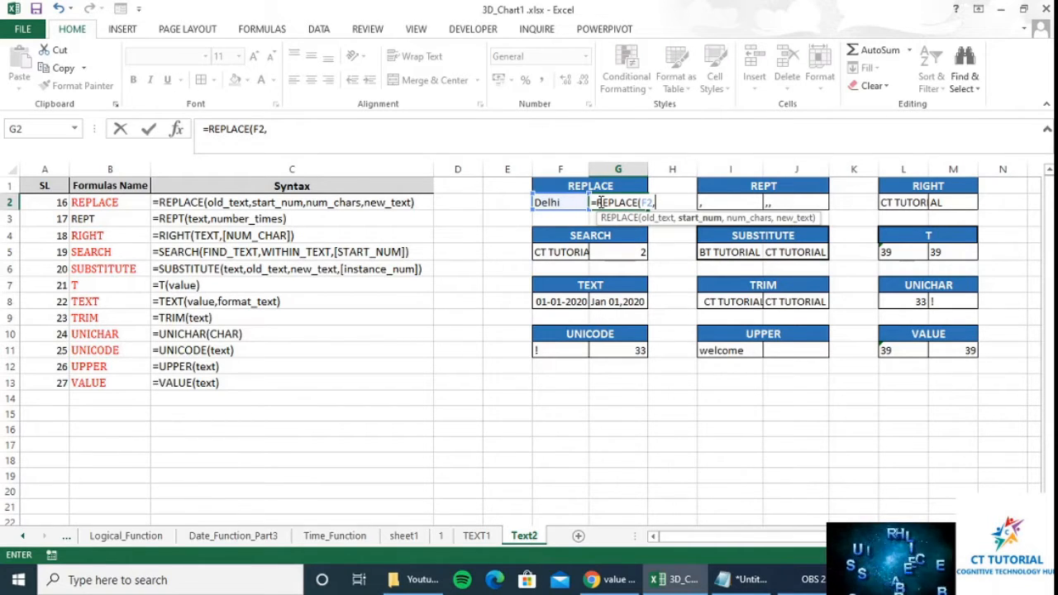
pyautogui.write('1')
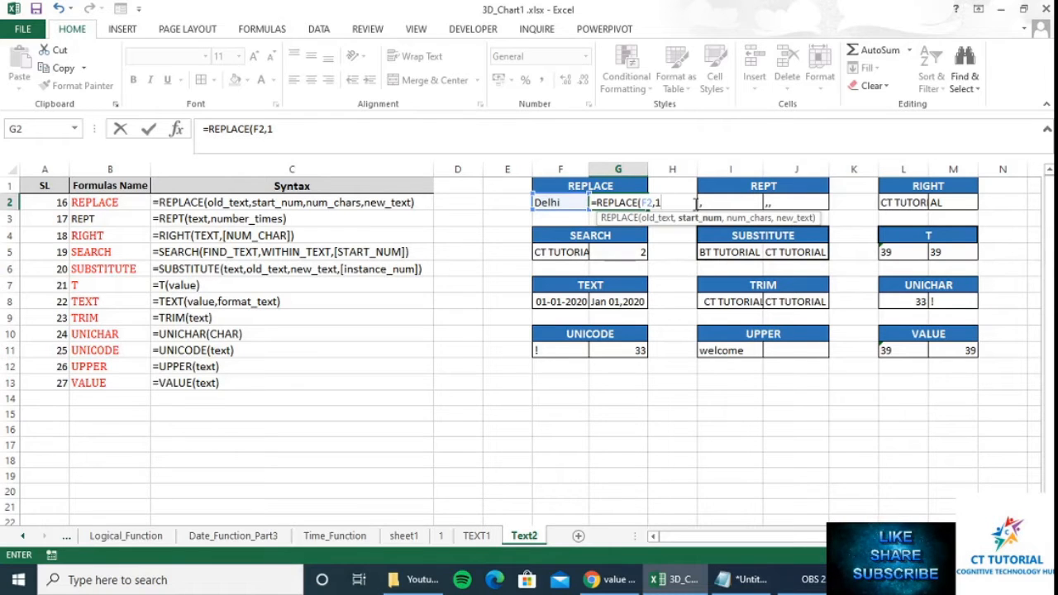
pyautogui.write(',')
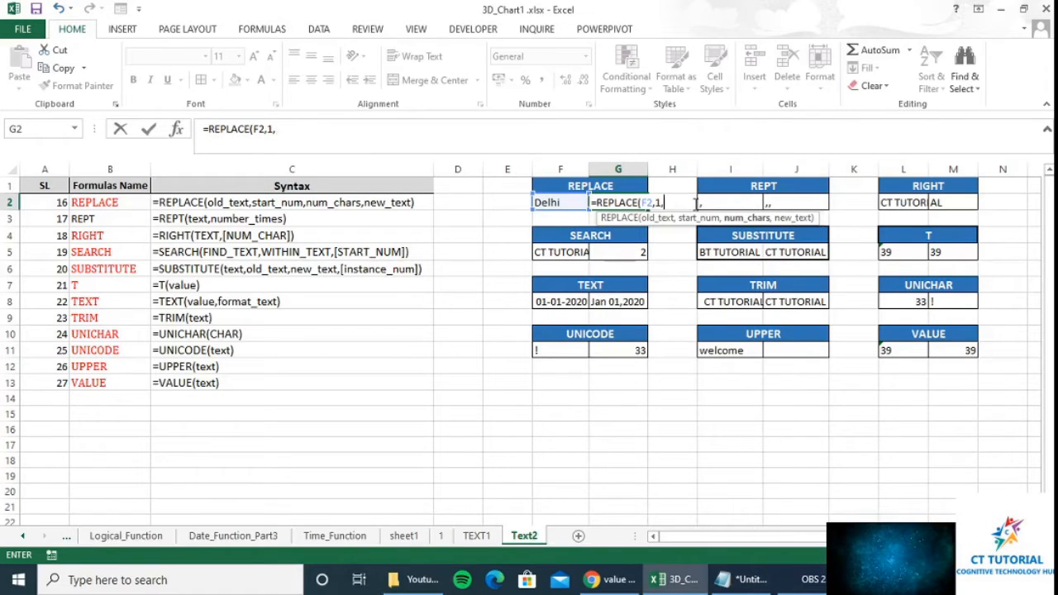
pyautogui.write('1,')
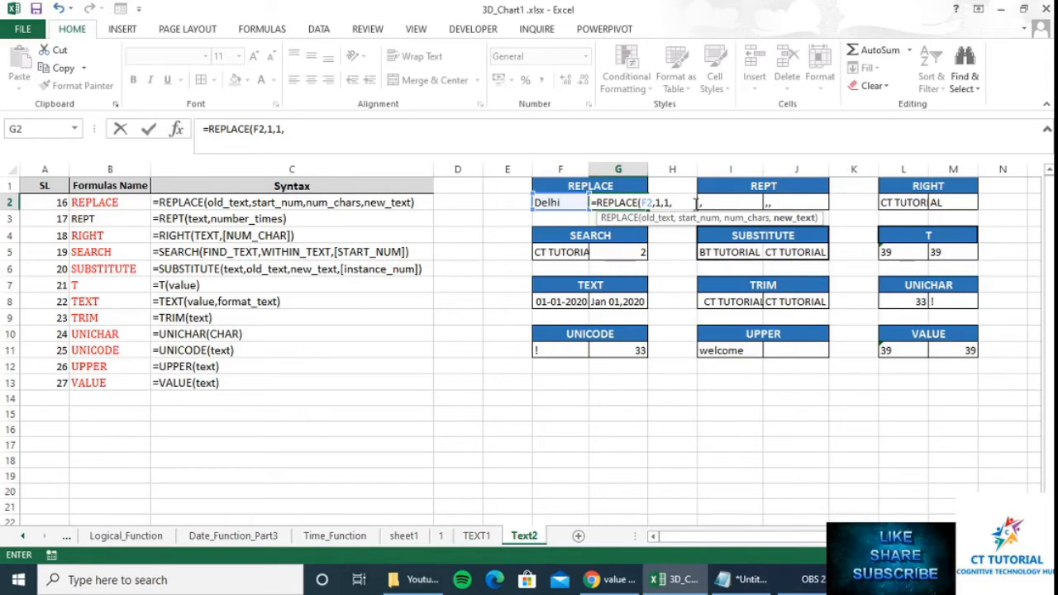
pyautogui.write('"')
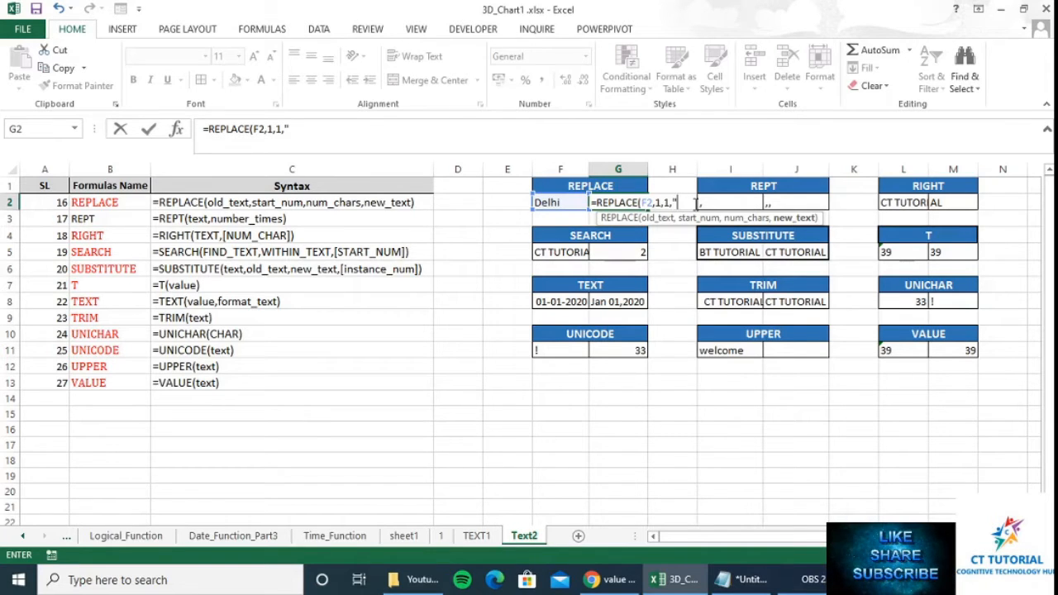
pyautogui.write('A"')
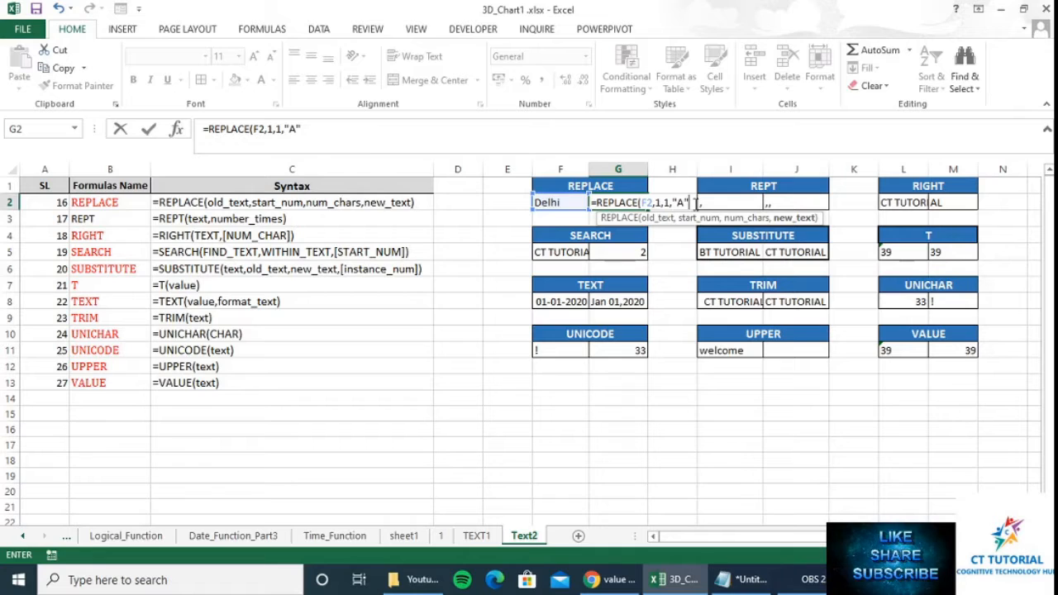
pyautogui.write(')')
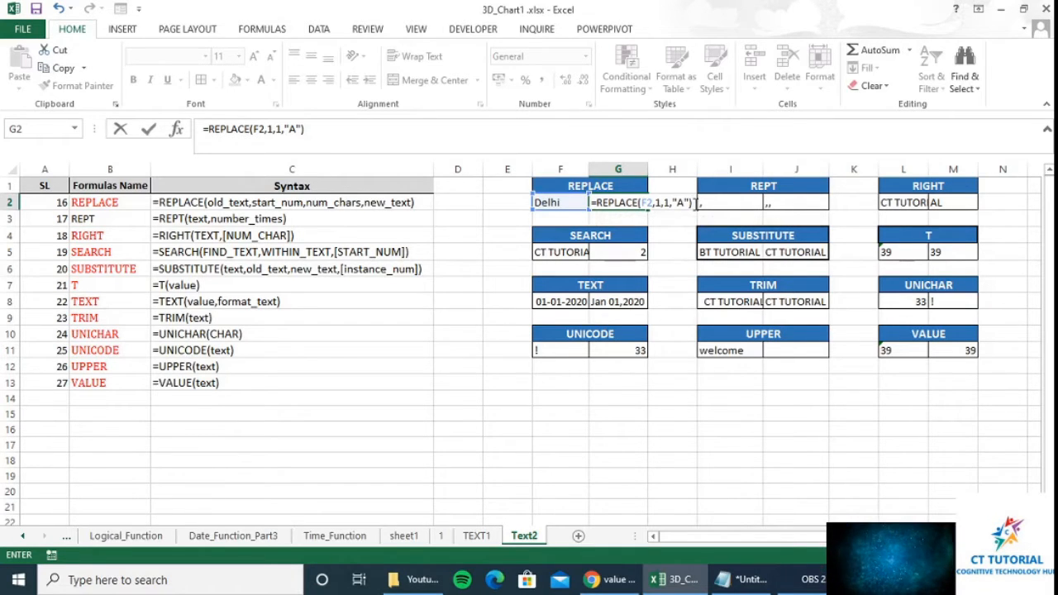
pyautogui.press('Return')
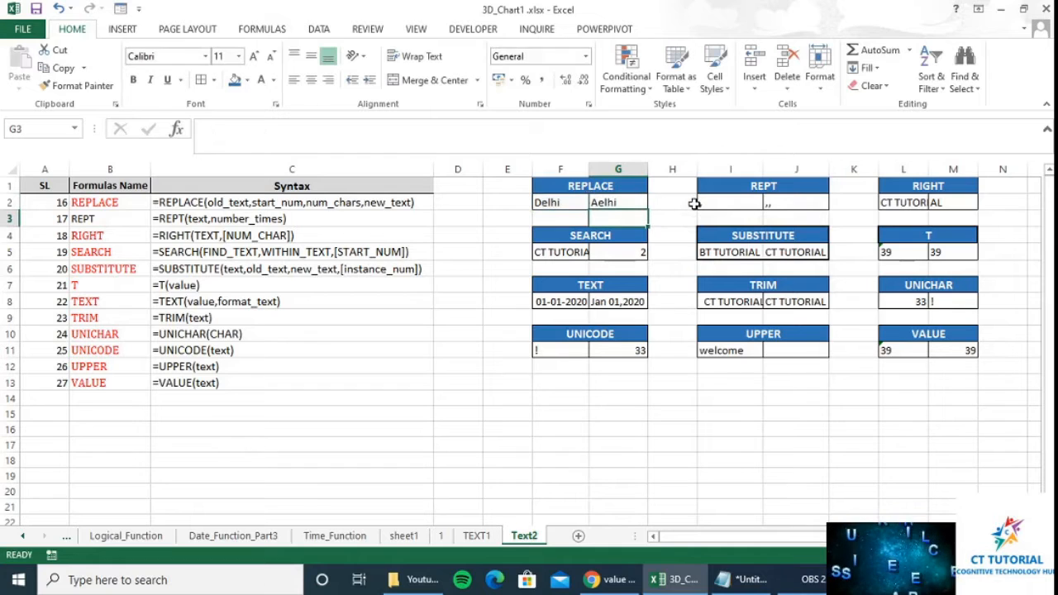
pyautogui.press('Up')
pyautogui.press('Left')
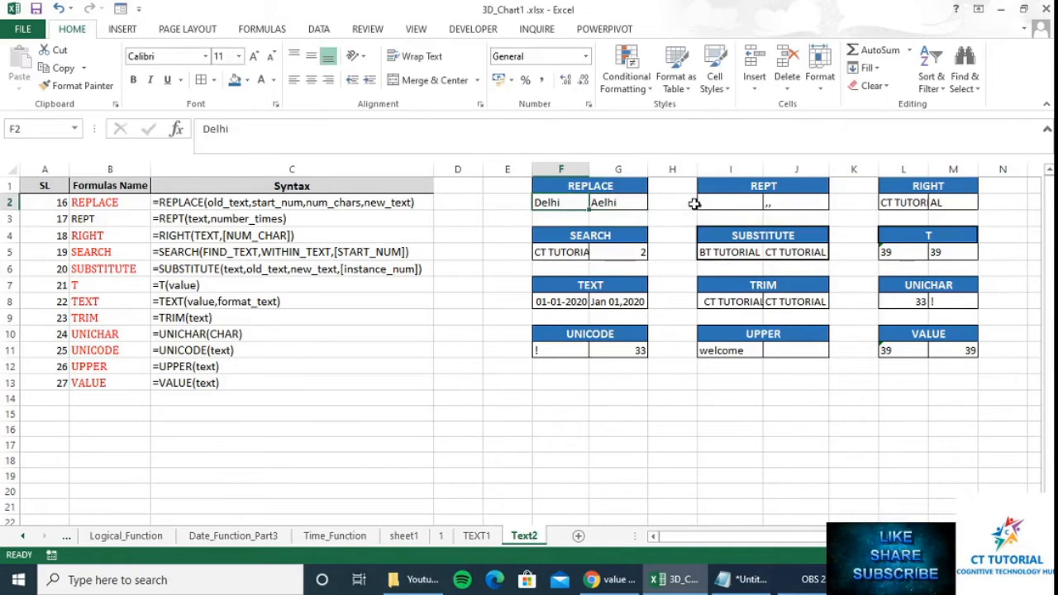
pyautogui.press('Right')
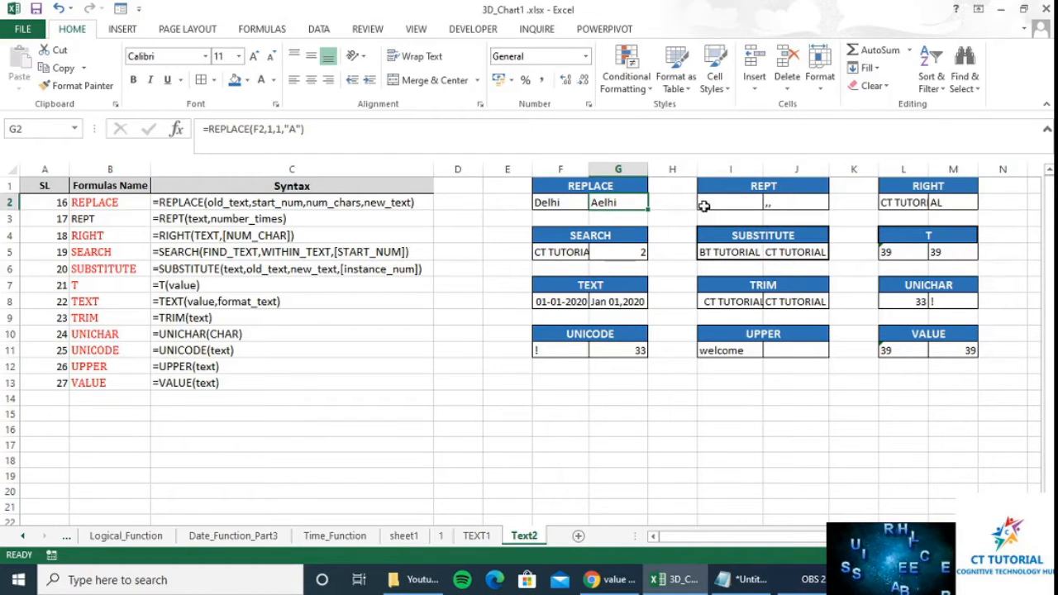
# - Replace the REPT example formula in J2 with =REPT(I2,3) so the text in I2 repeats three times
pyautogui.click(760, 191)
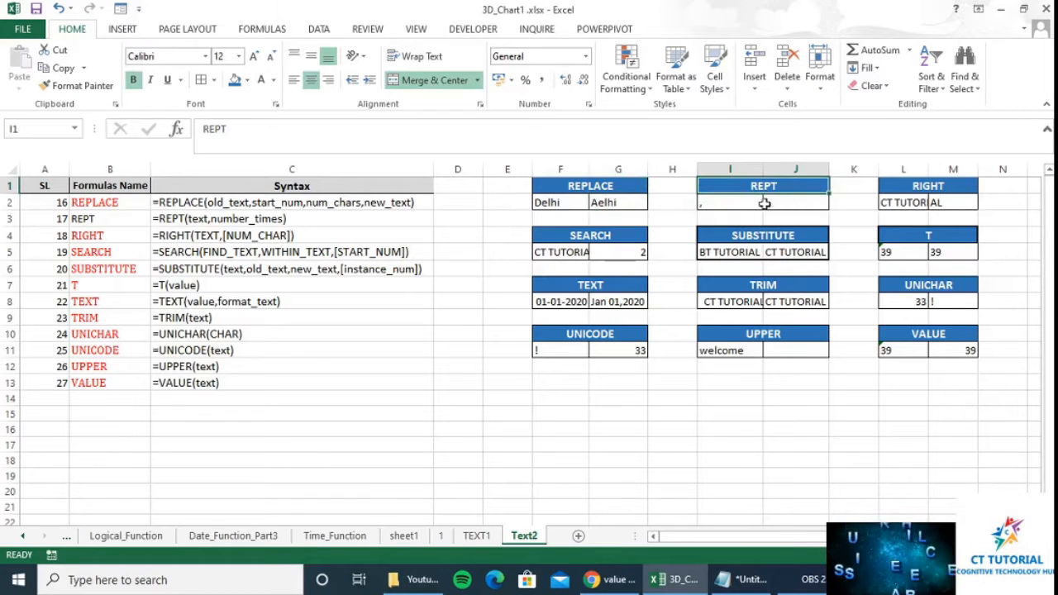
pyautogui.click(787, 203)
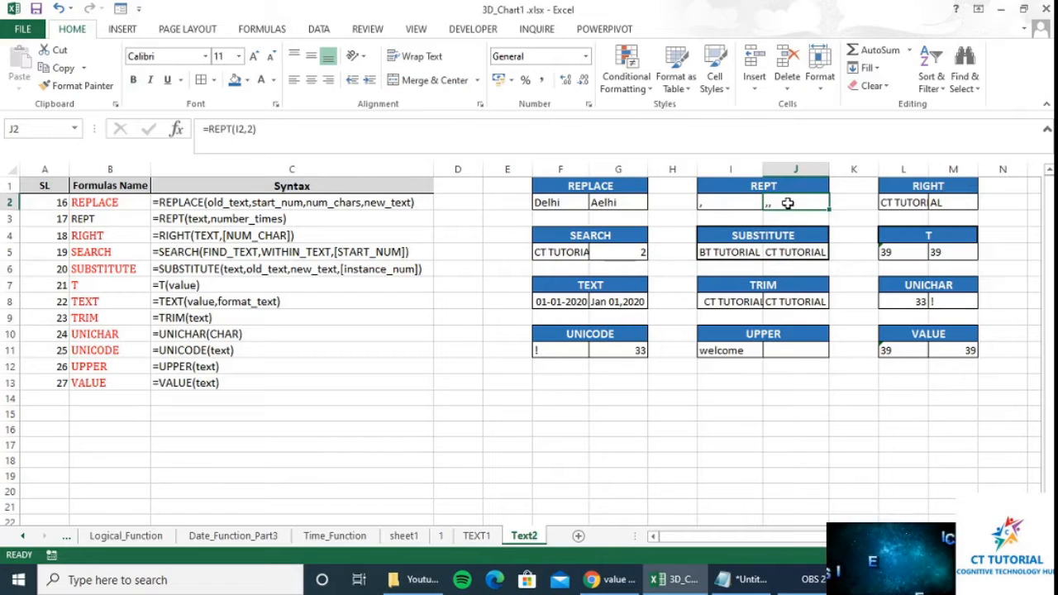
pyautogui.press('Left')
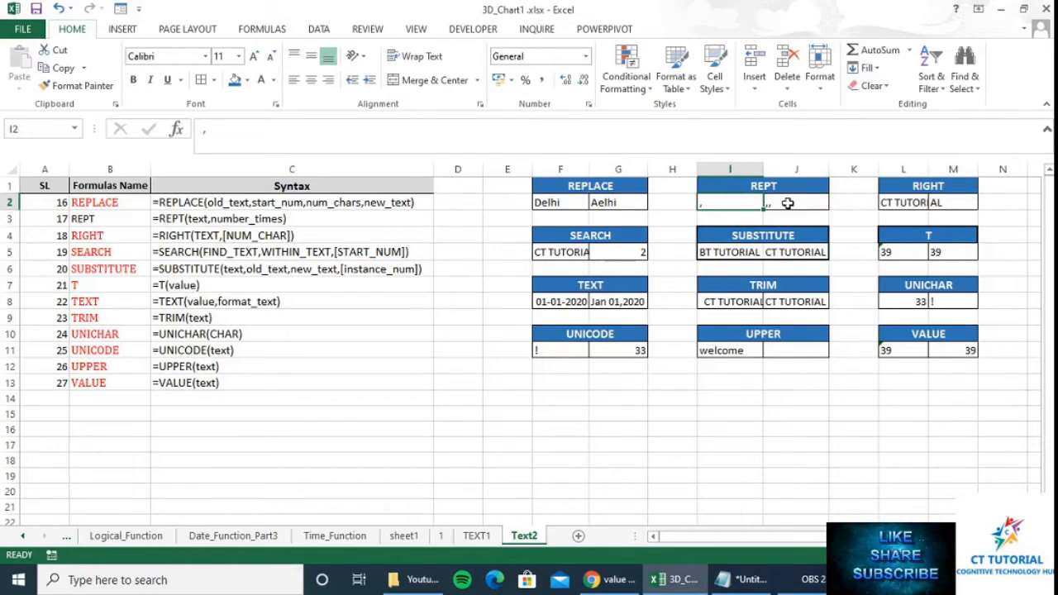
pyautogui.click(788, 204)
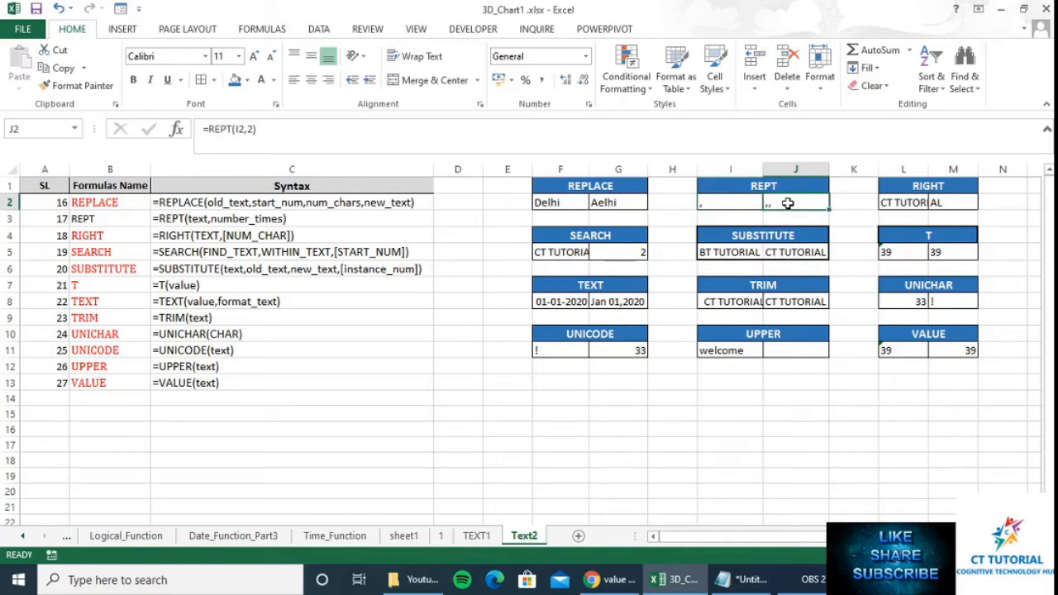
pyautogui.write('=re')
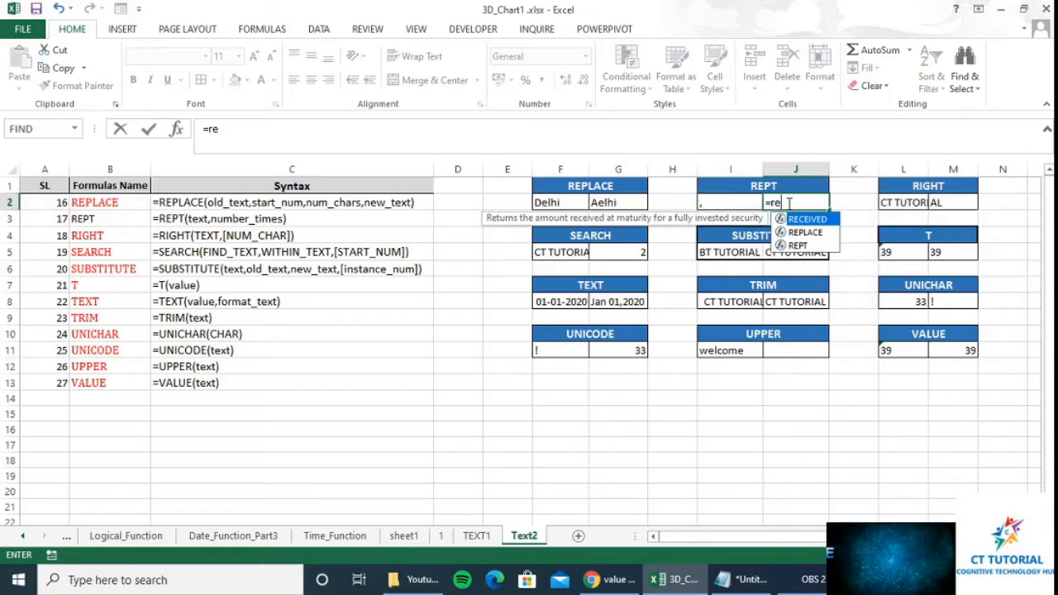
pyautogui.write('pt')
pyautogui.press('Tab')
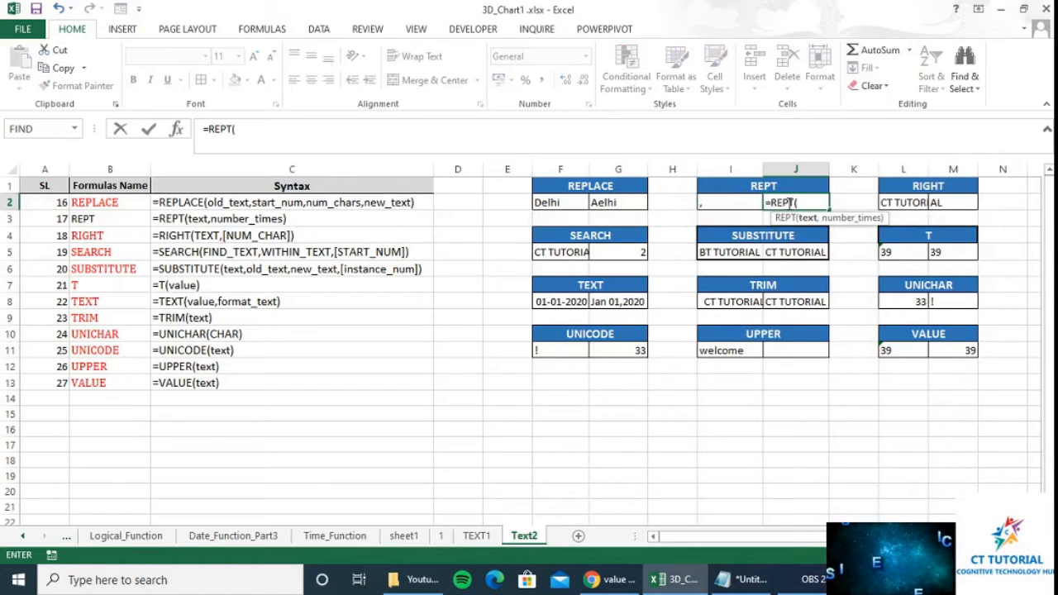
pyautogui.press('Left')
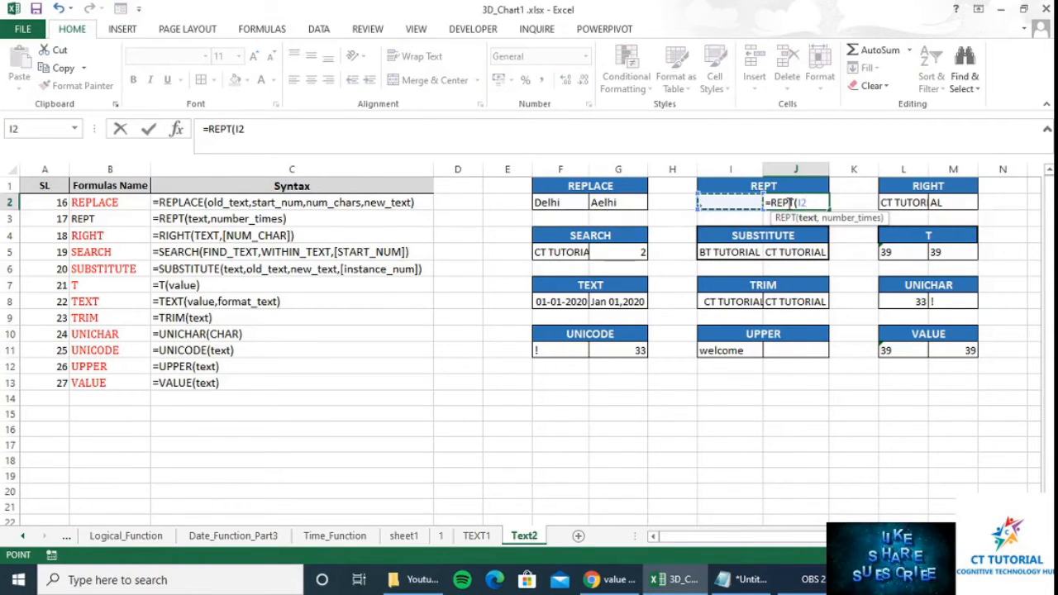
pyautogui.write(',')
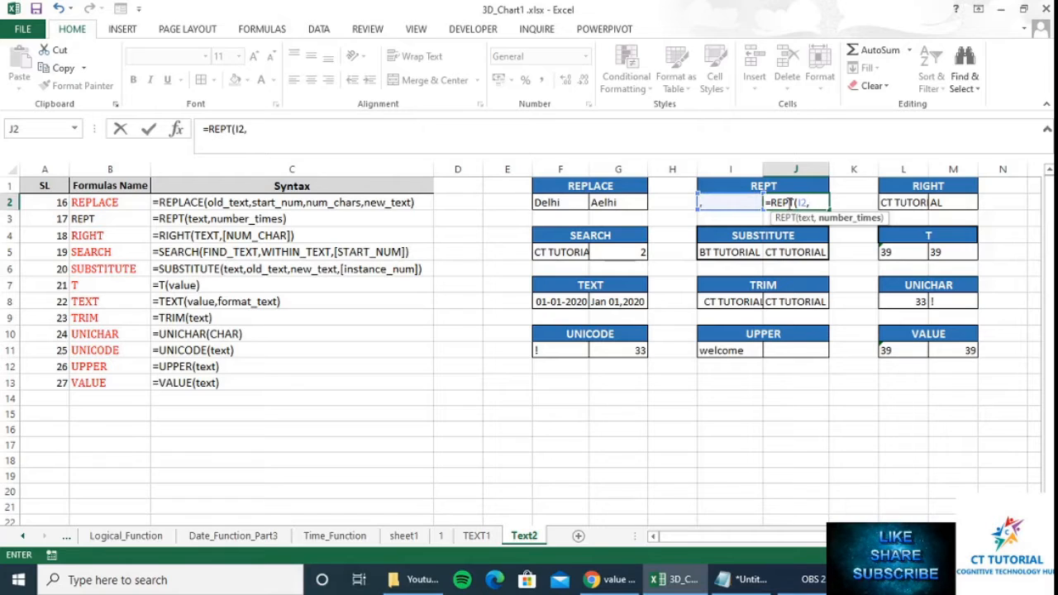
pyautogui.write('3)')
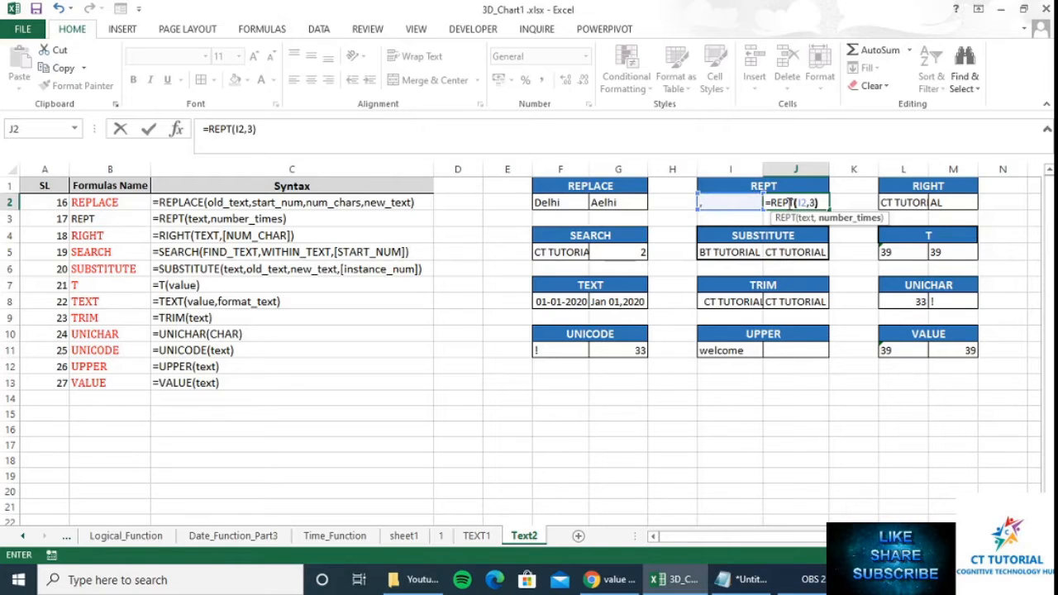
pyautogui.press('Return')
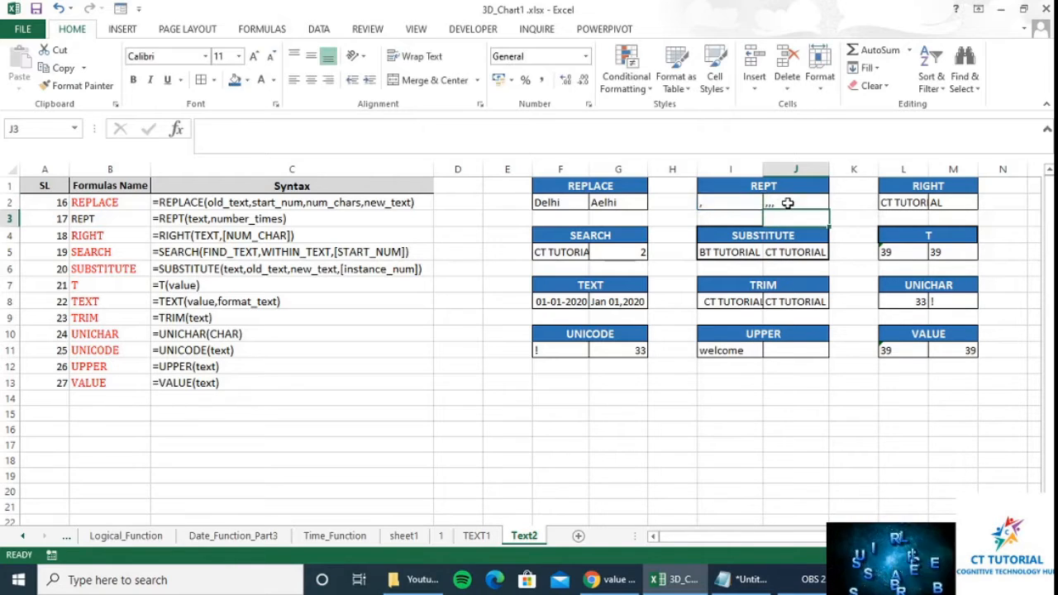
pyautogui.click(788, 203)
# - Change the REPT source text in I2 to A
pyautogui.click(740, 203)
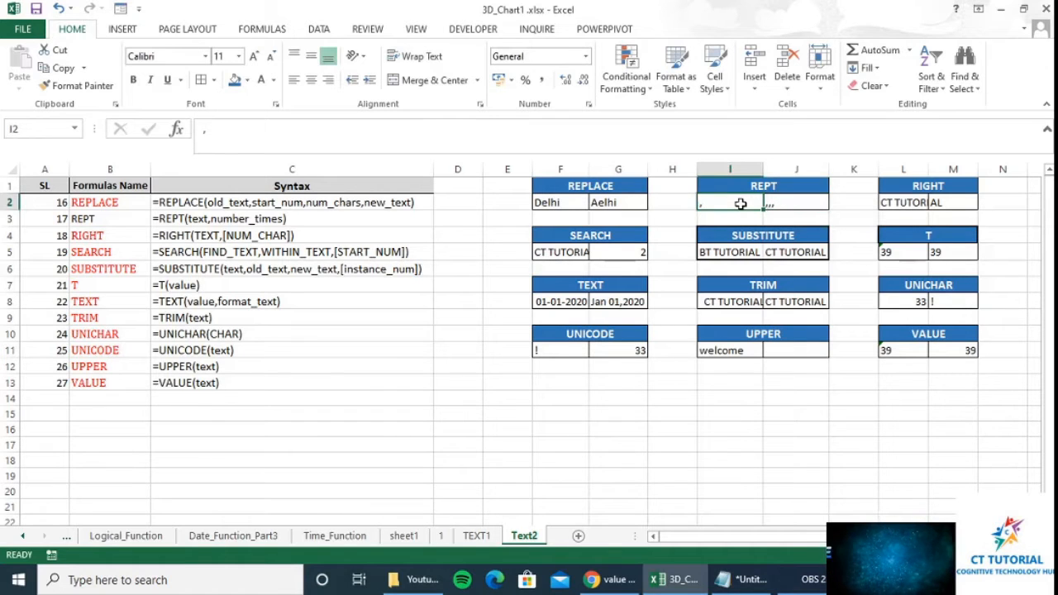
pyautogui.write('AA')
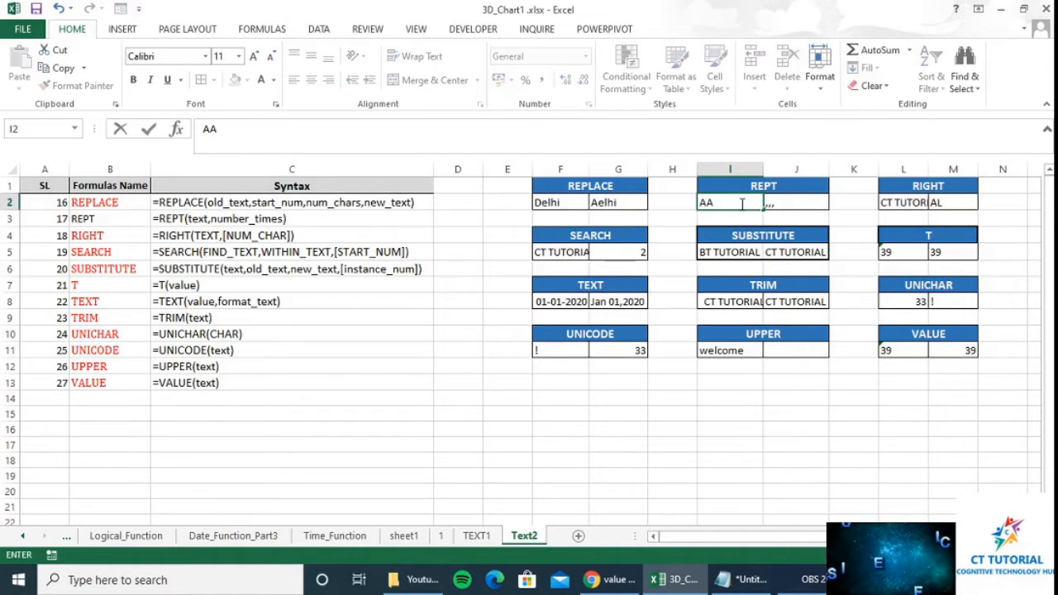
pyautogui.press('BackSpace')
pyautogui.press('Return')
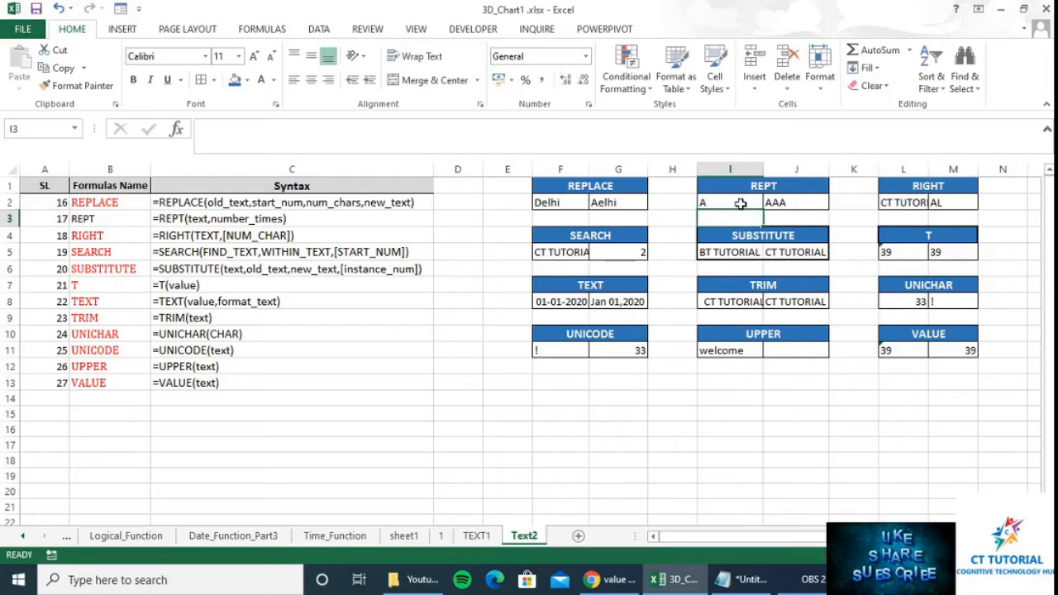
# - Set the REPT source text in I2 to CT and check the repeated text in J2
pyautogui.click(741, 204)
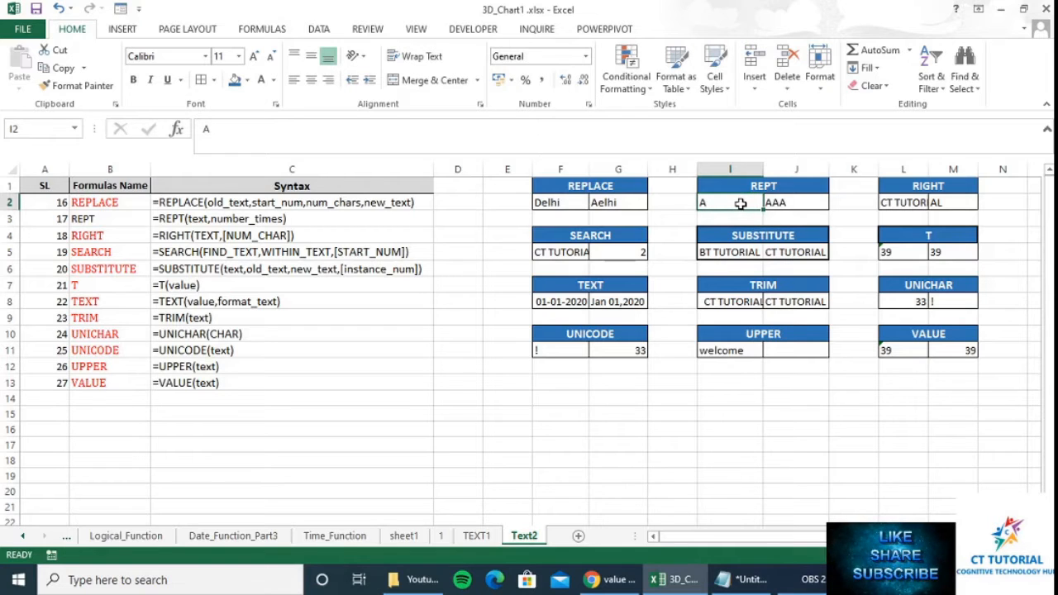
pyautogui.write('CT')
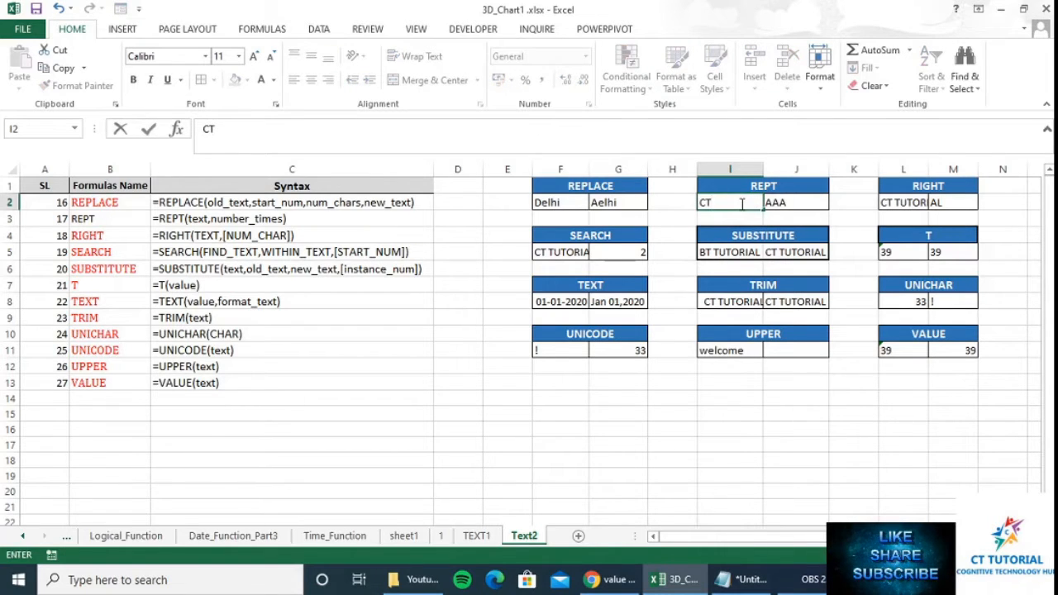
pyautogui.press('Return')
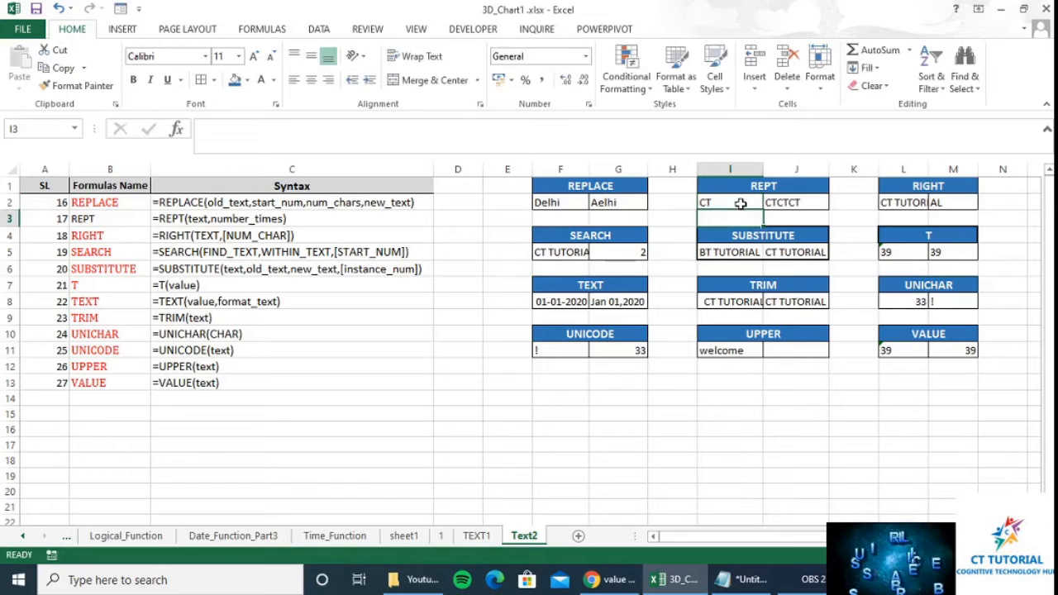
pyautogui.click(741, 203)
pyautogui.press('Right')
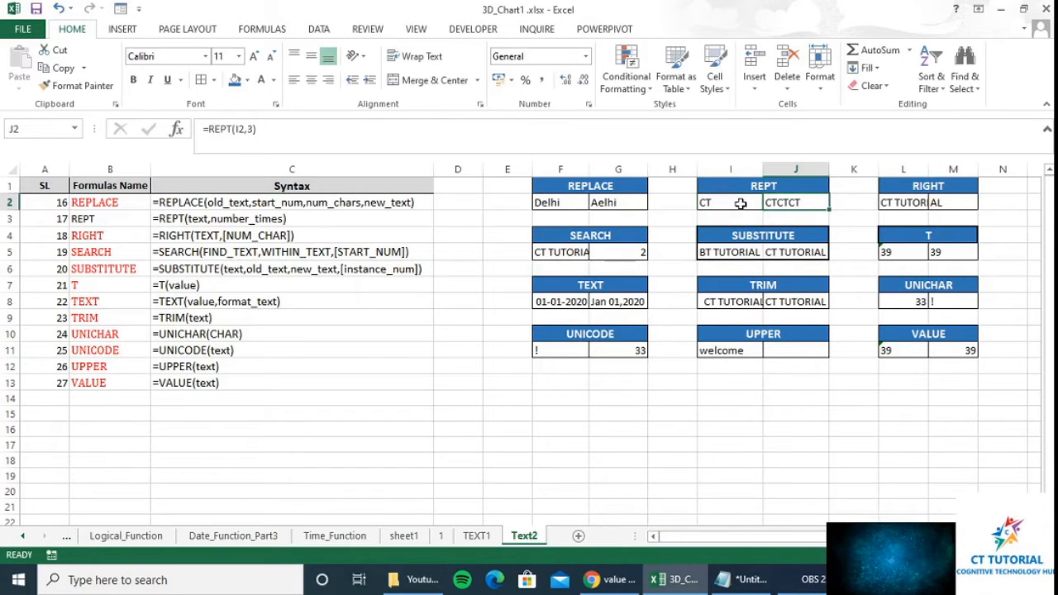
pyautogui.press('Right')
pyautogui.press('Right')
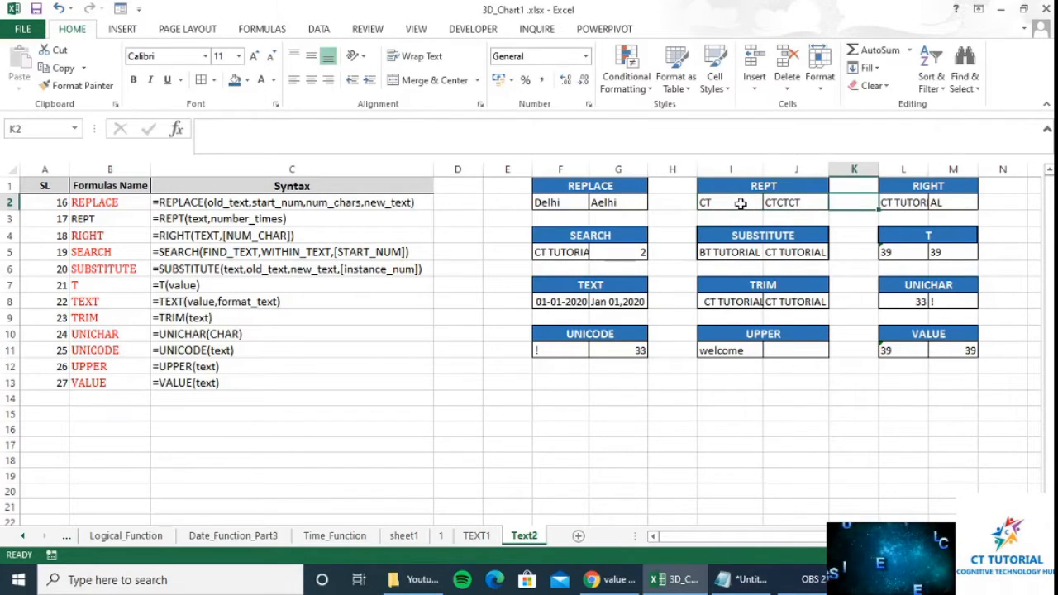
# - Auto-fit the width of column L so the RIGHT example's source text in L2 fits its cell
pyautogui.press('Up')
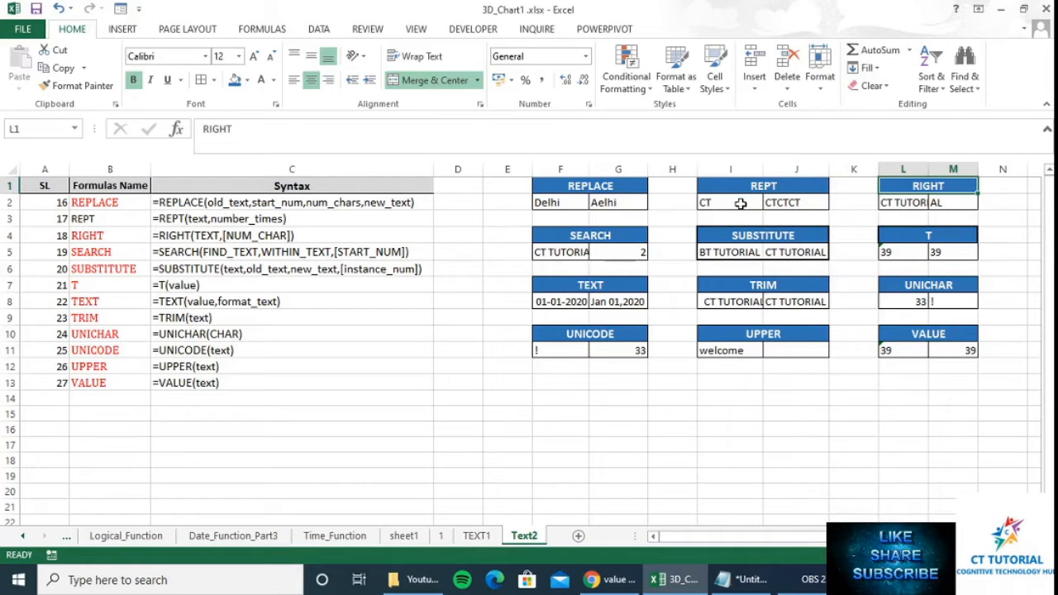
pyautogui.press('Right')
pyautogui.press('Left')
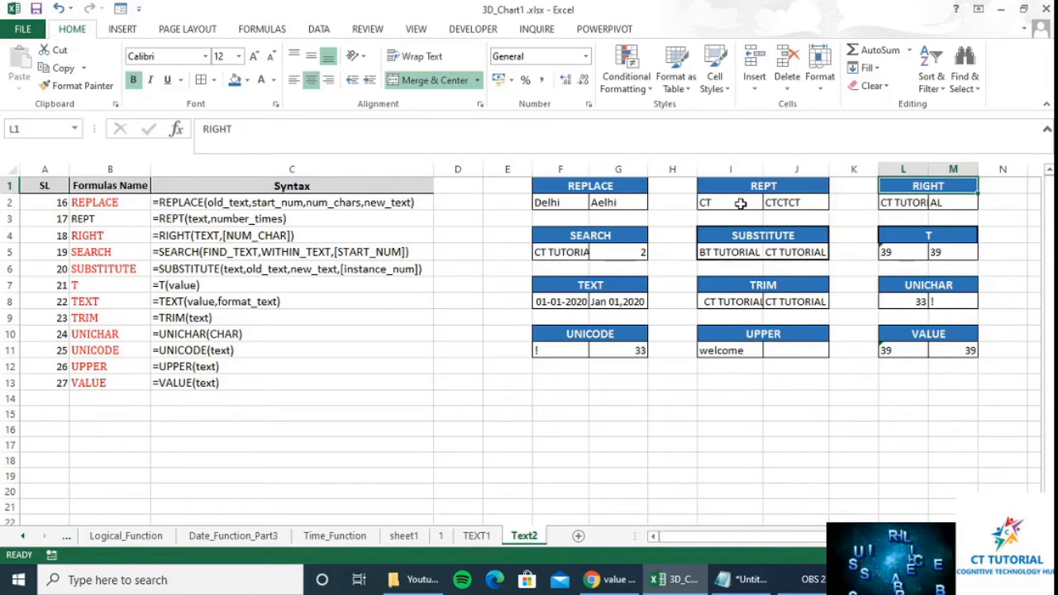
pyautogui.press('Down')
pyautogui.press('Right')
pyautogui.press('Left')
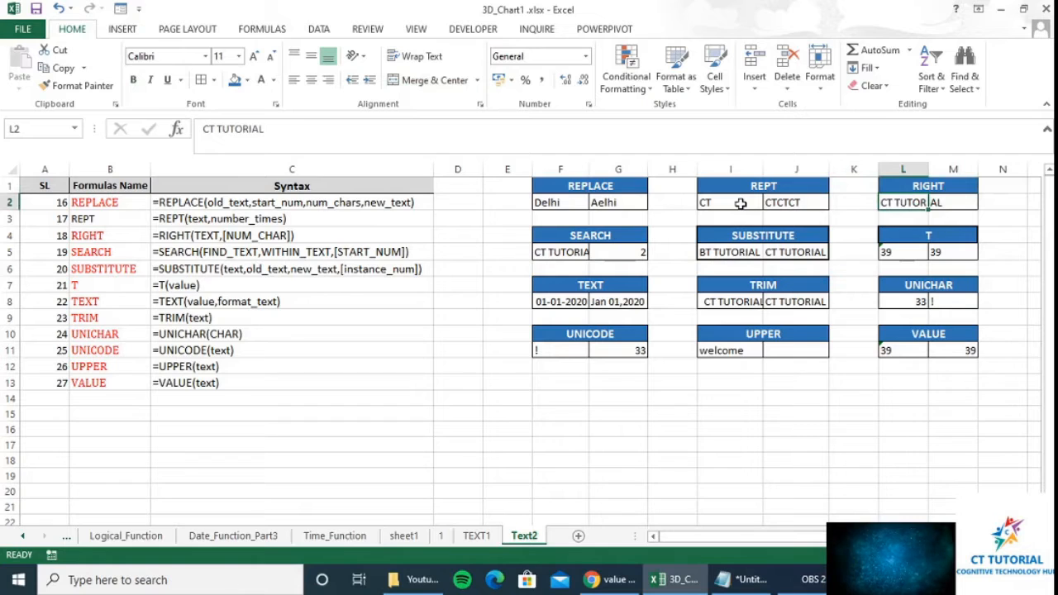
pyautogui.doubleClick(928, 169)
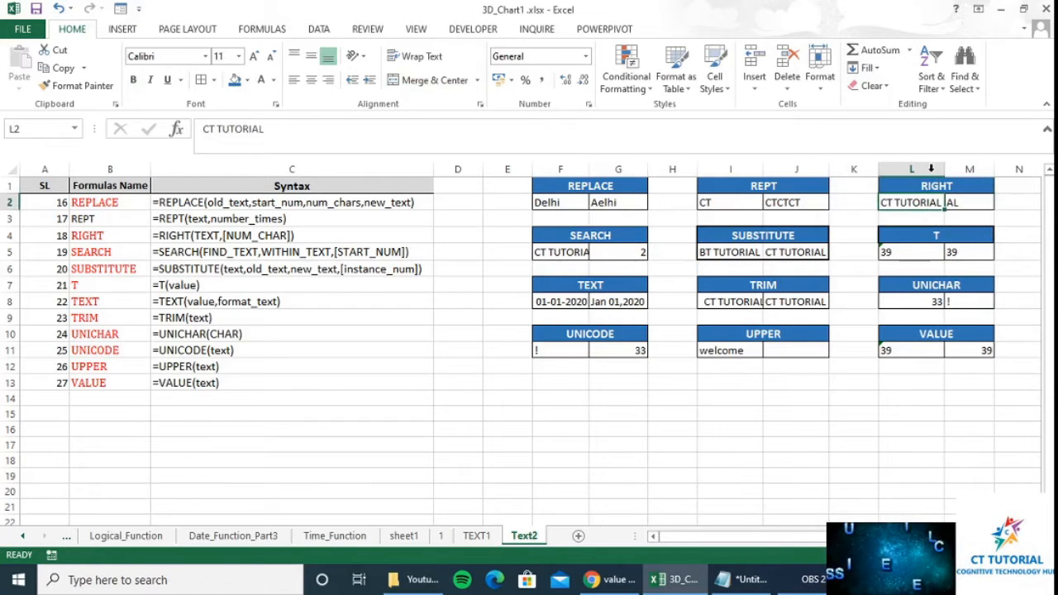
# - Re-enter the RIGHT example in M2 as =RIGHT(L2,2) to extract the last two characters of the text in L2
pyautogui.click(961, 210)
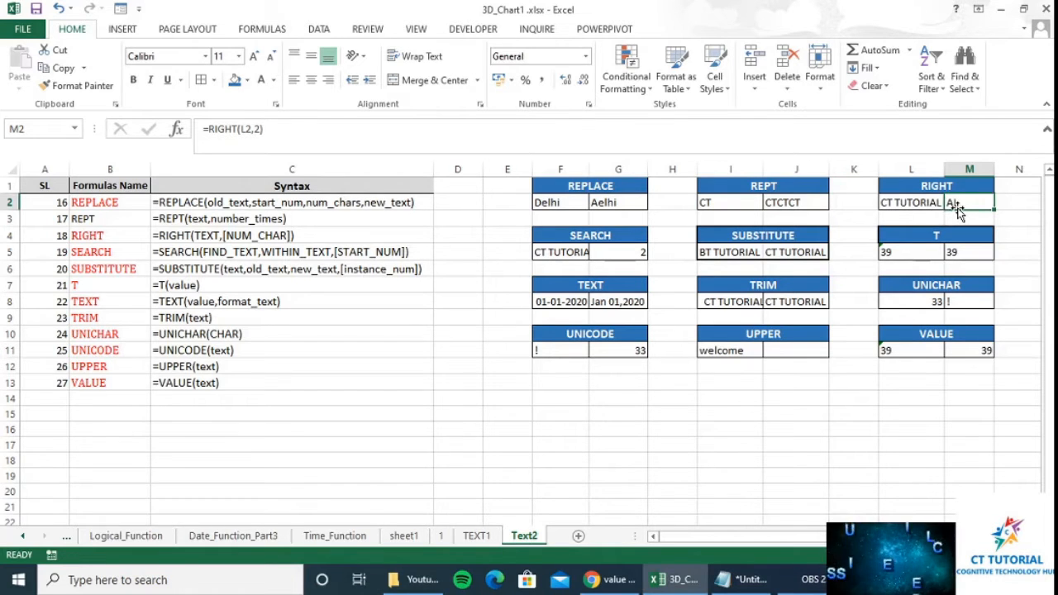
pyautogui.write('=')
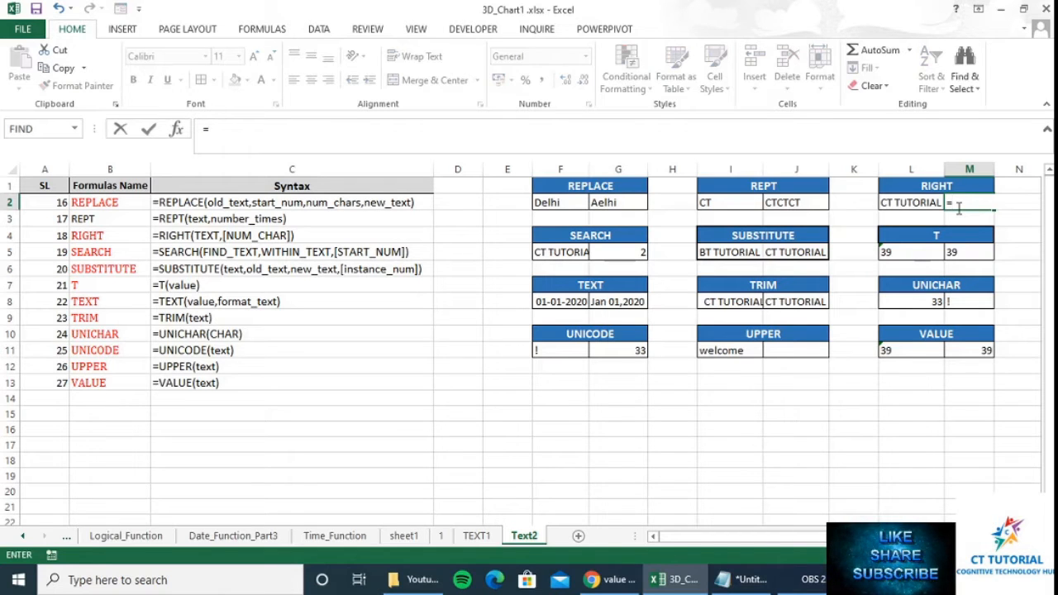
pyautogui.write('r')
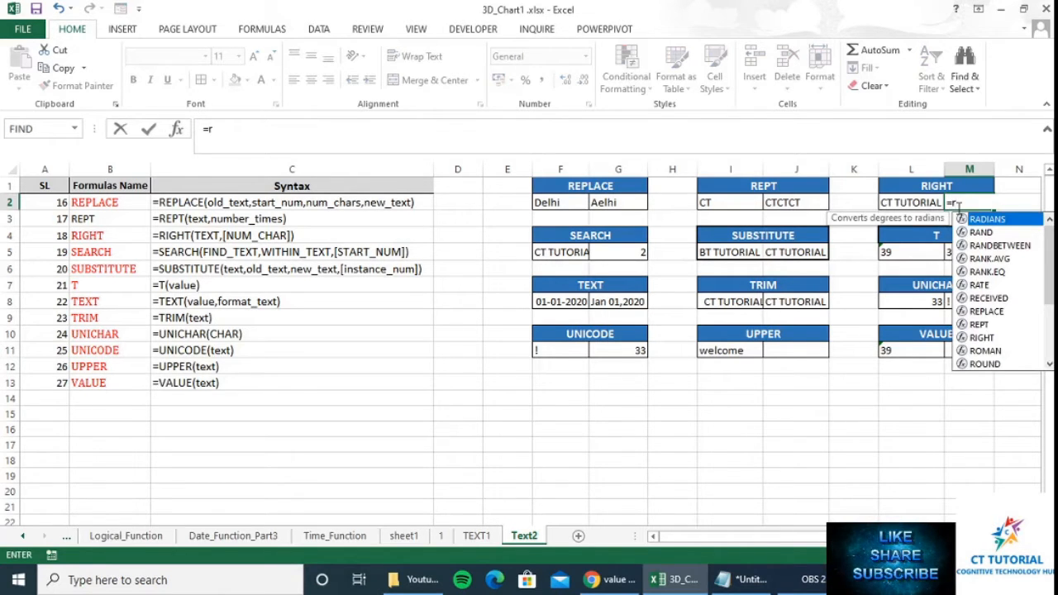
pyautogui.write('ight')
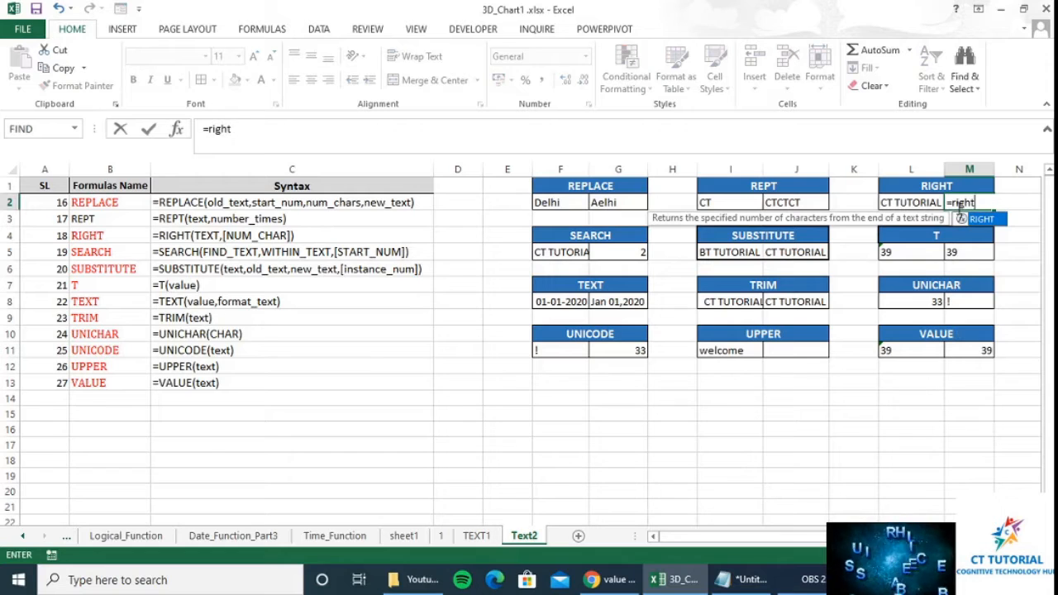
pyautogui.press('Tab')
pyautogui.press('Left')
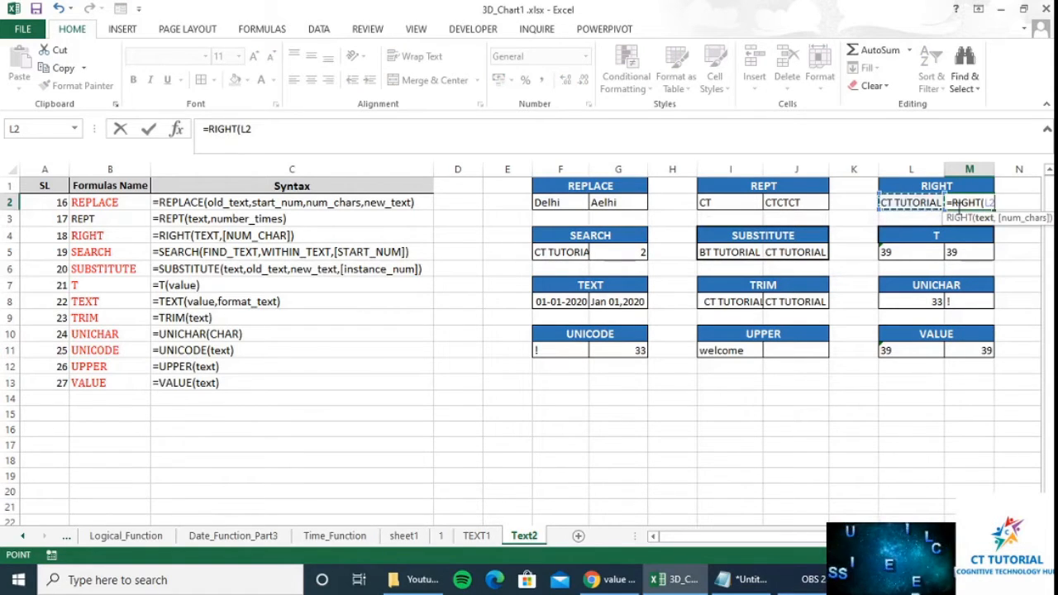
pyautogui.write(',')
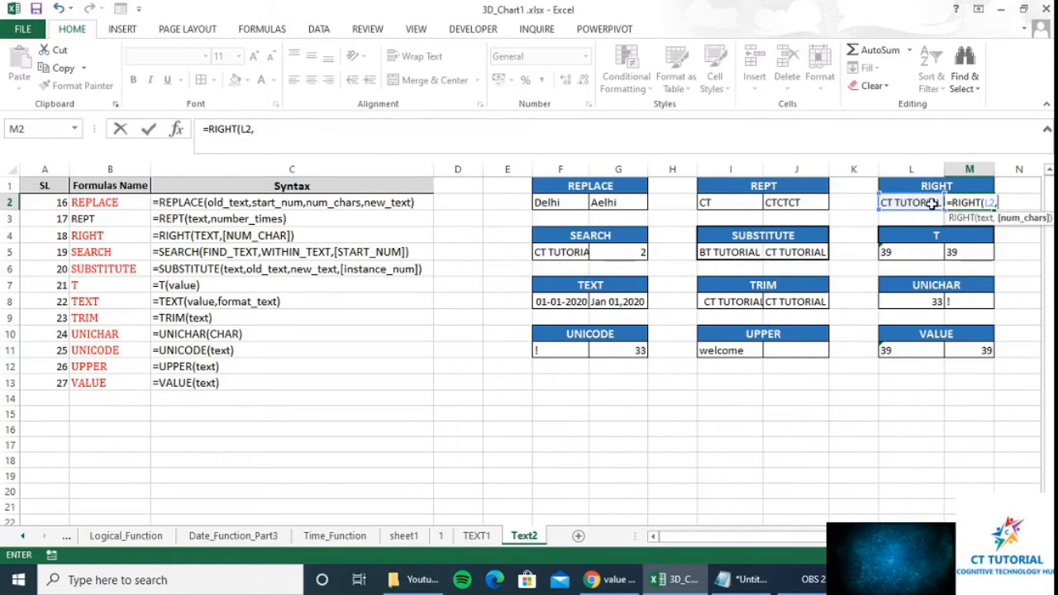
pyautogui.write('2')
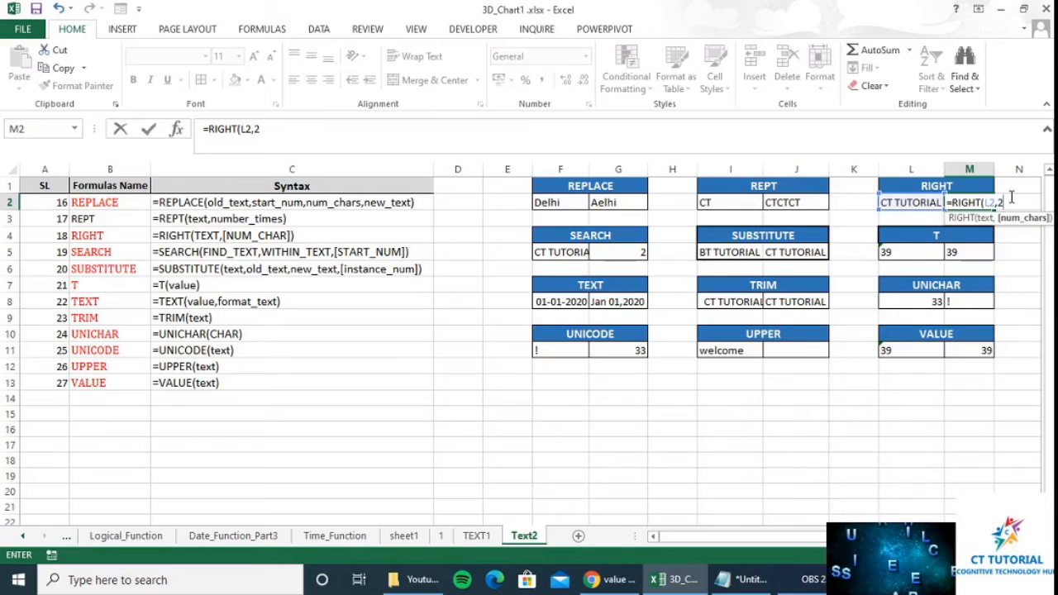
pyautogui.write(')')
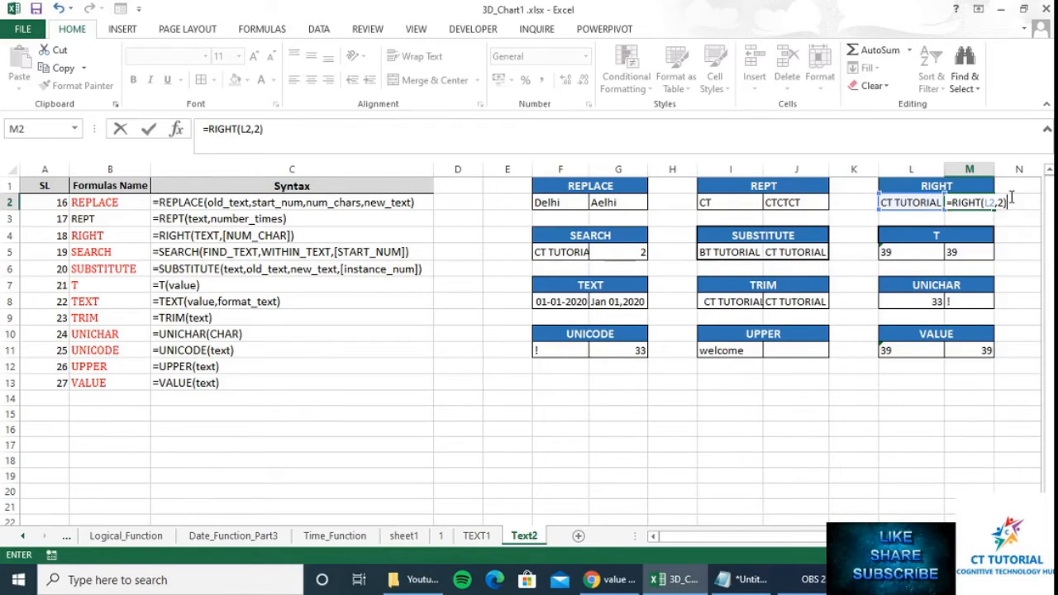
pyautogui.press('Return')
pyautogui.press('Up')
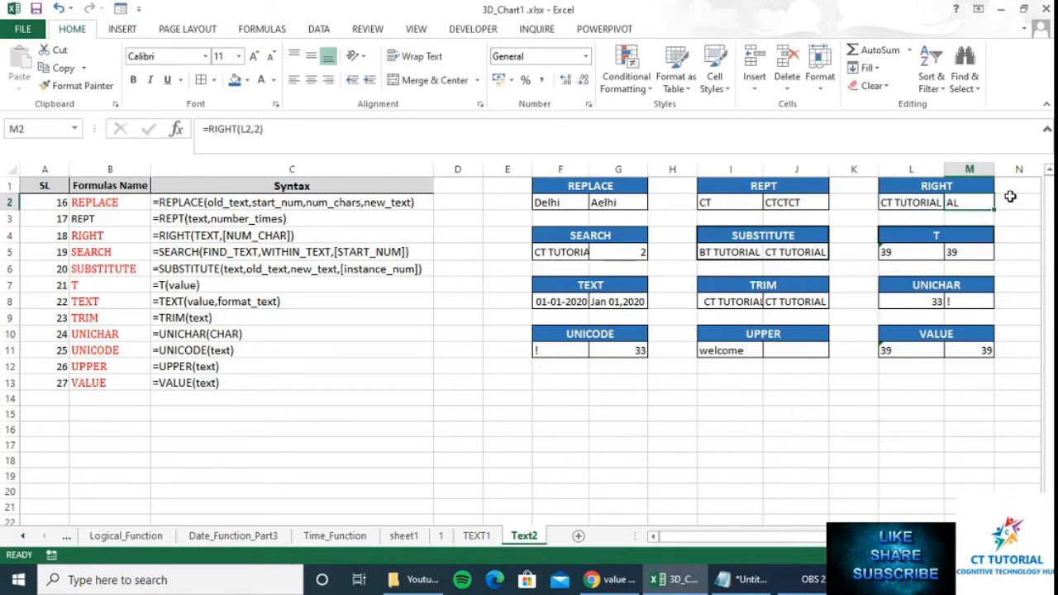
# - Change the number of characters in the M2 RIGHT formula to 3, giving =RIGHT(L2,3)
pyautogui.press('F2')
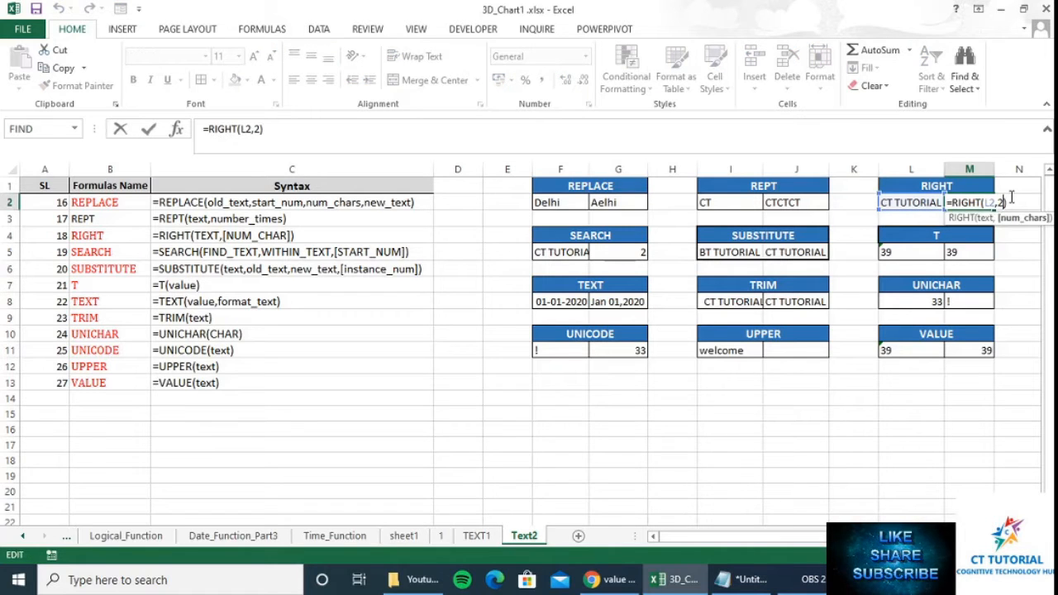
pyautogui.press('Left')
pyautogui.press('BackSpace')
pyautogui.write('3')
pyautogui.hotkey('ctrl', 'Return')
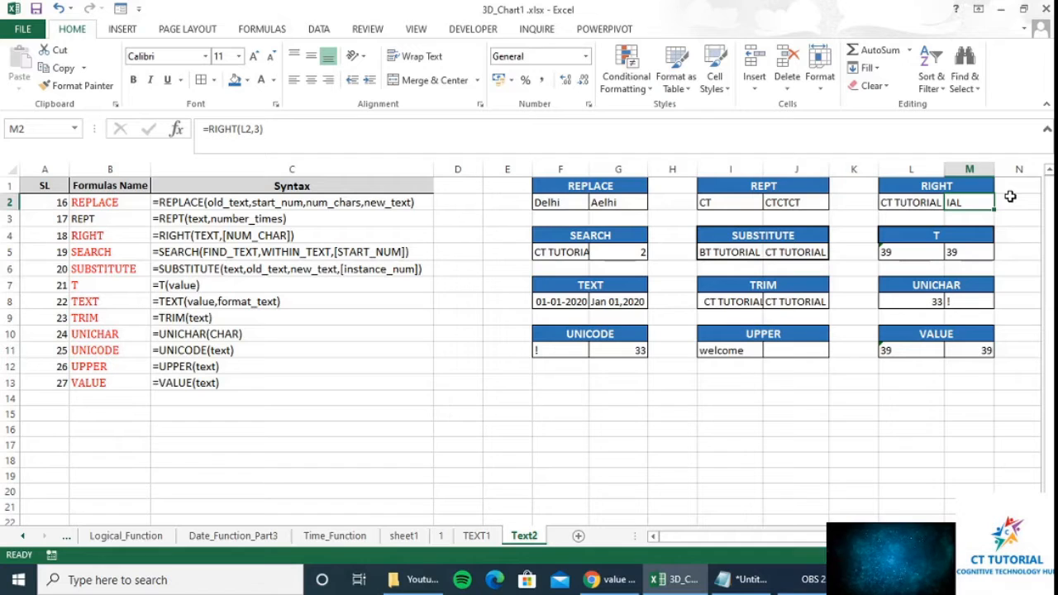
# - Go to the SEARCH example and review its heading, source text in F5 and formula in G5
pyautogui.press('Down')
pyautogui.press('Down')
pyautogui.press('Left')
pyautogui.press('Left')
pyautogui.press('Left')
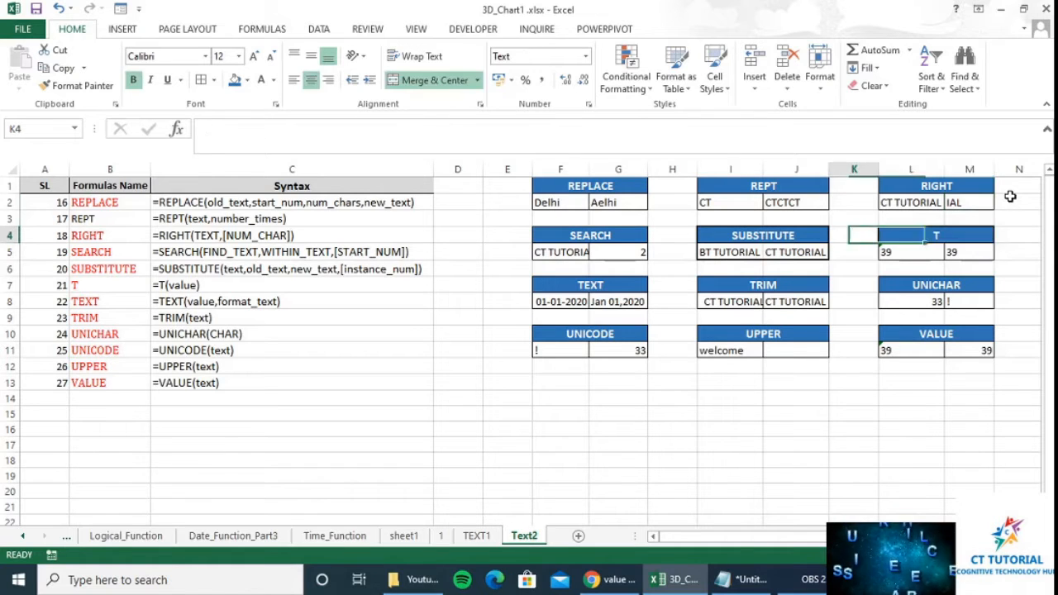
pyautogui.press('Left')
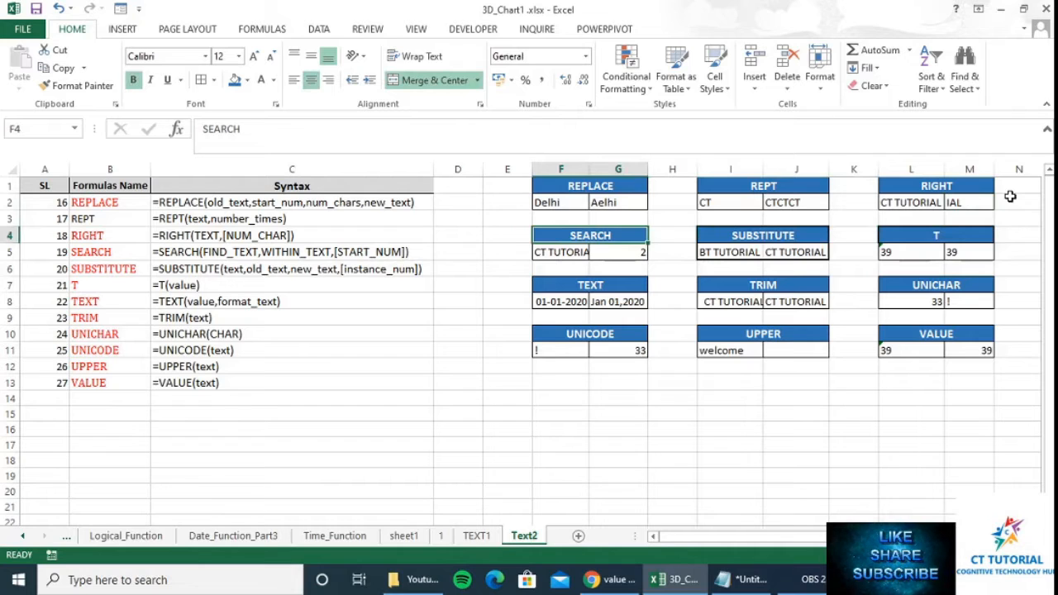
pyautogui.press('Down')
pyautogui.press('Right')
pyautogui.press('Left')
pyautogui.press('Up')
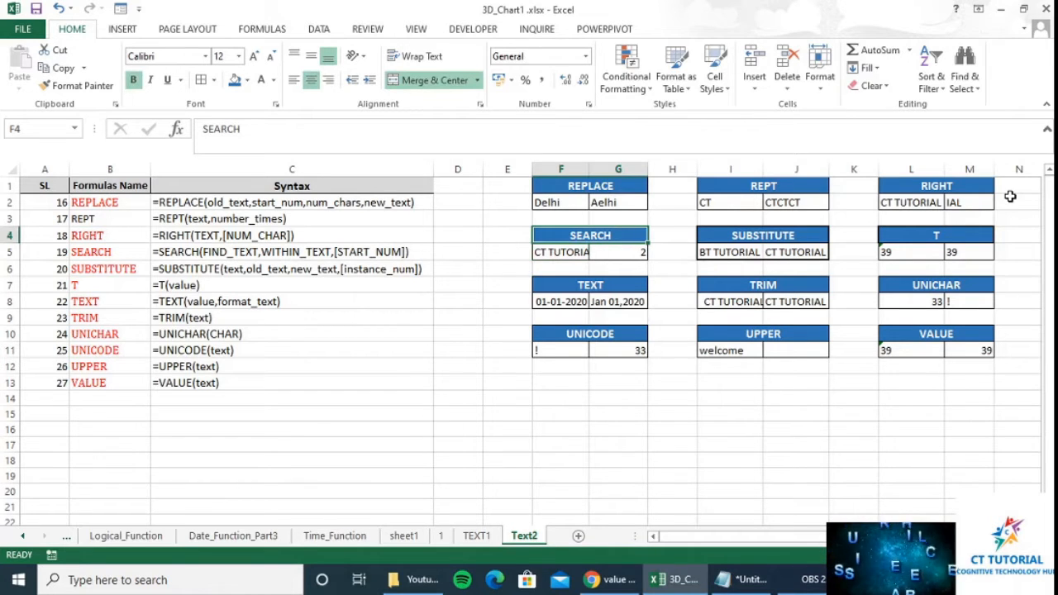
pyautogui.press('Down')
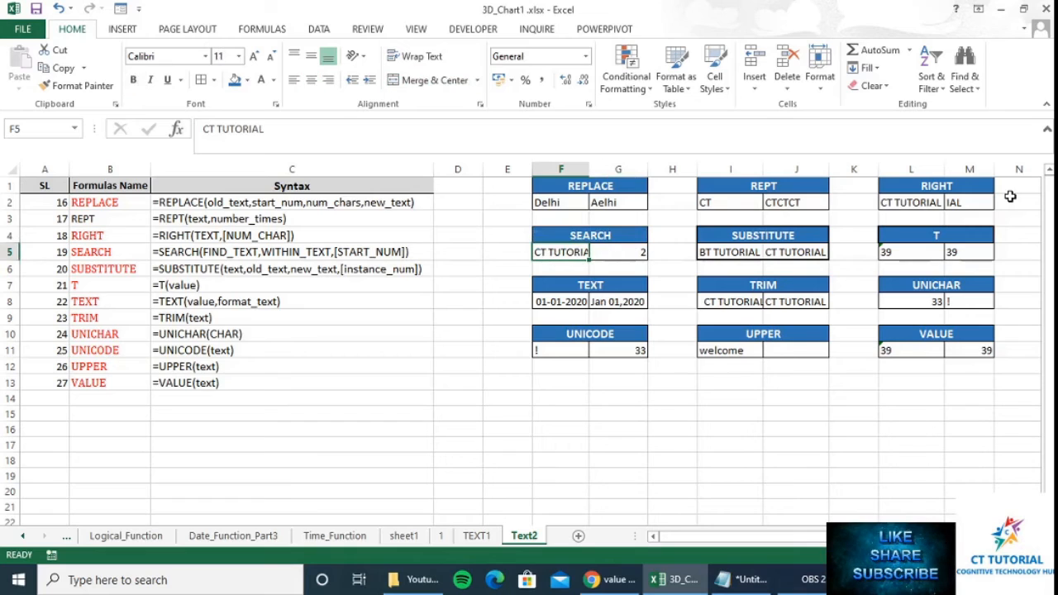
# - Re-enter the SEARCH example in G5 as =SEARCH("T",F5,1) to find the position of T in F5
pyautogui.press('Right')
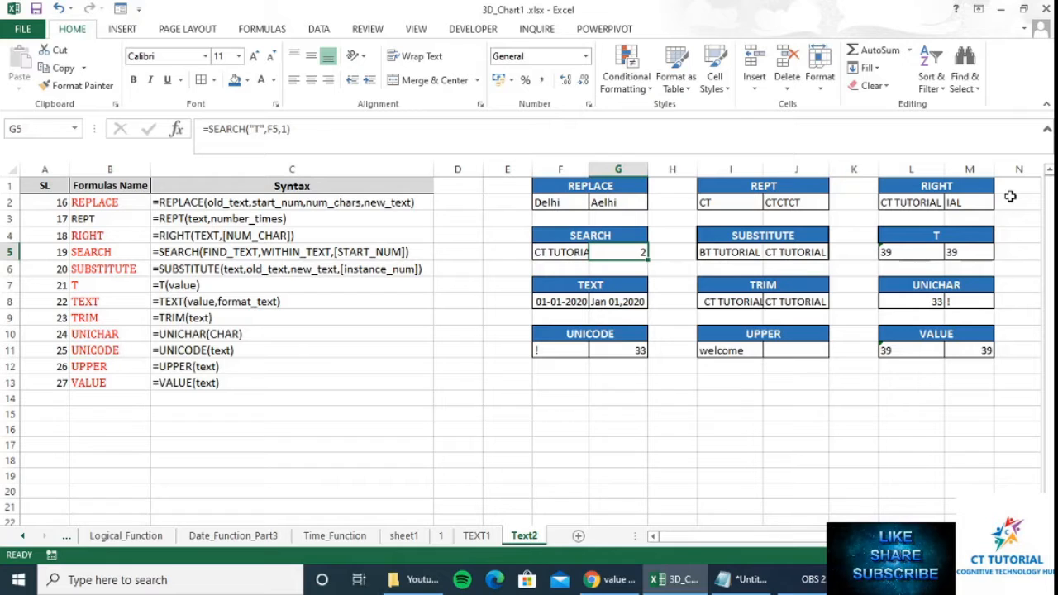
pyautogui.write('=')
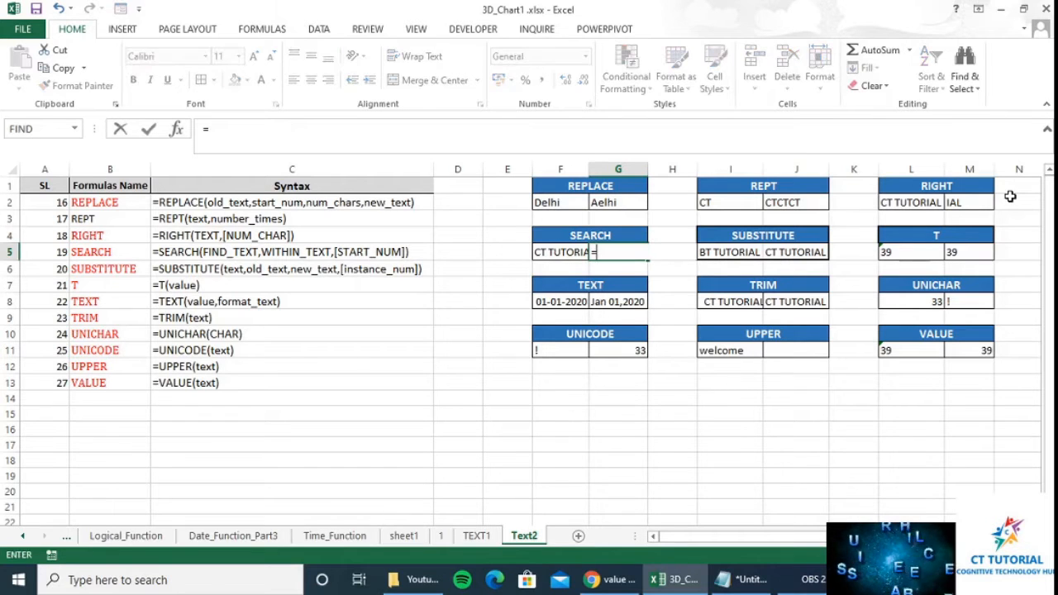
pyautogui.write('sea')
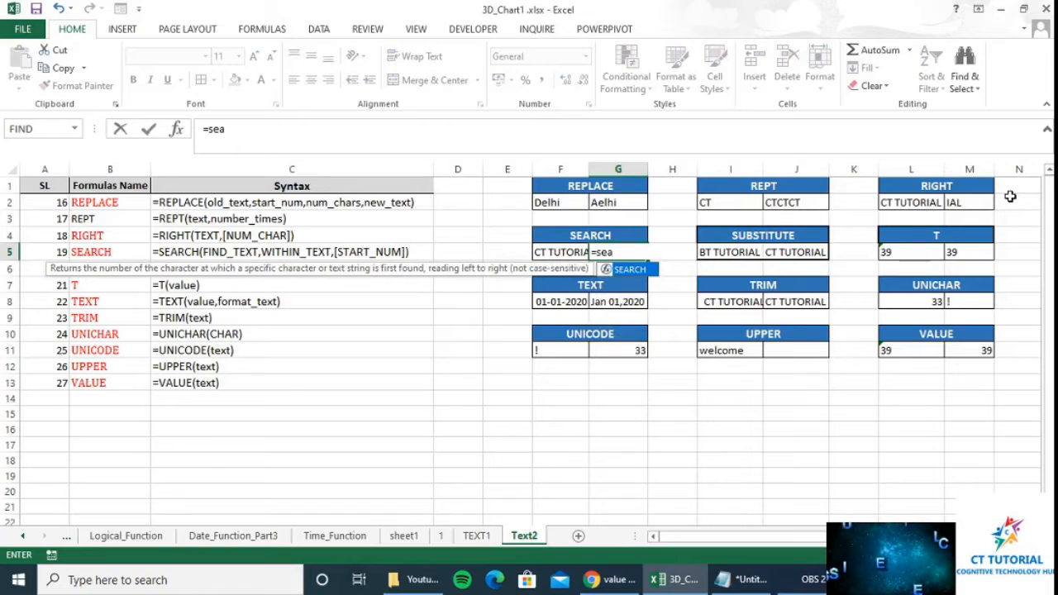
pyautogui.press('Tab')
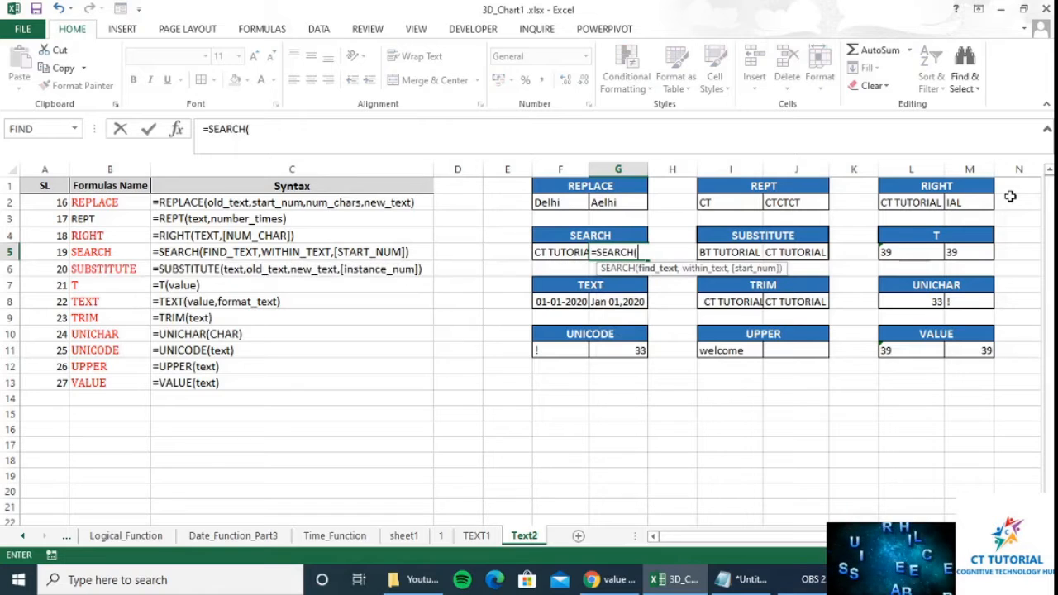
pyautogui.press('Left')
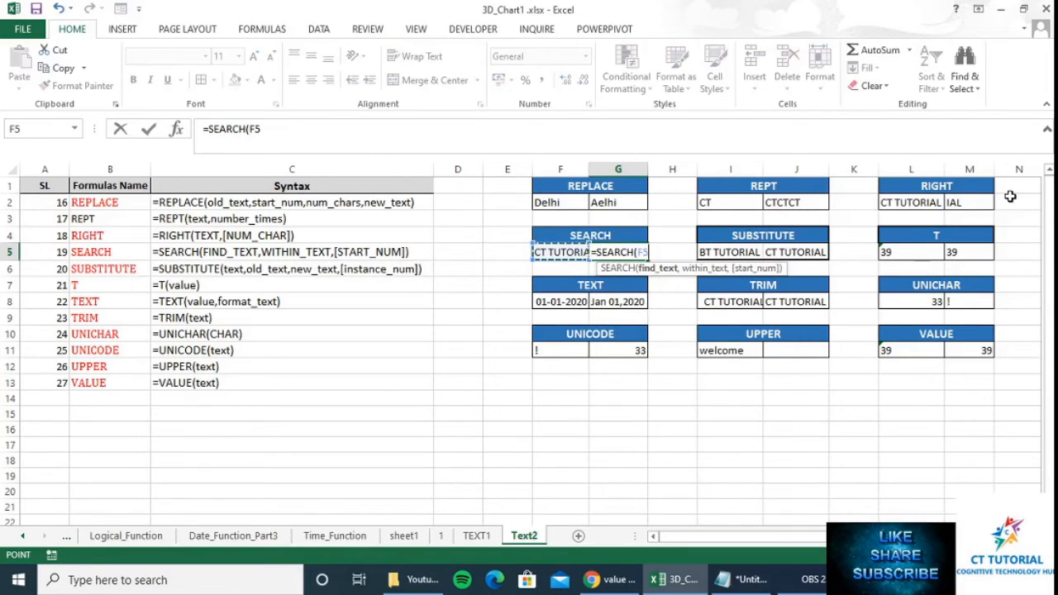
pyautogui.press('BackSpace')
pyautogui.press('BackSpace')
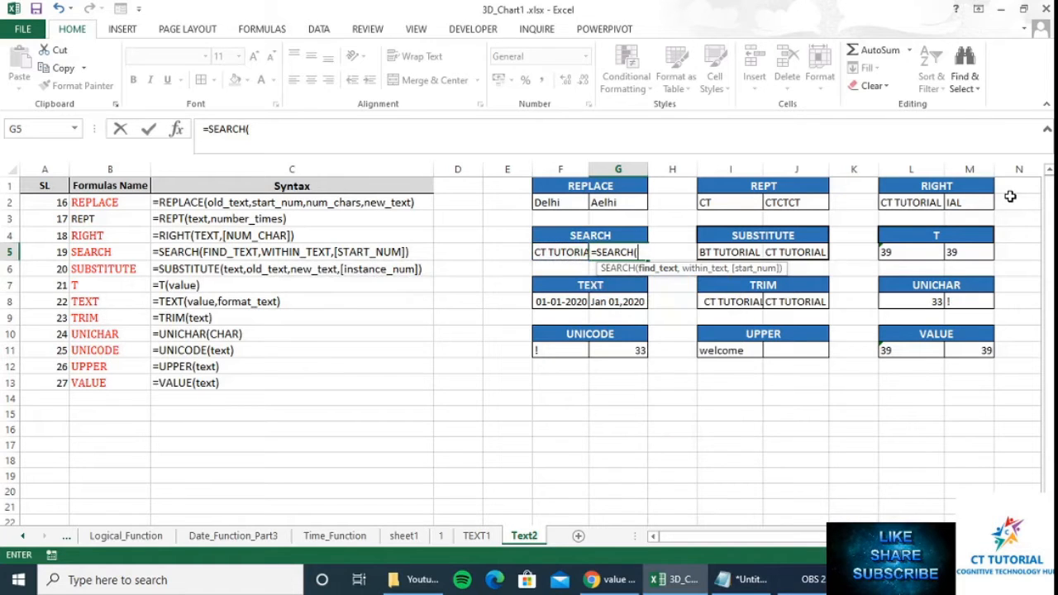
pyautogui.write('"')
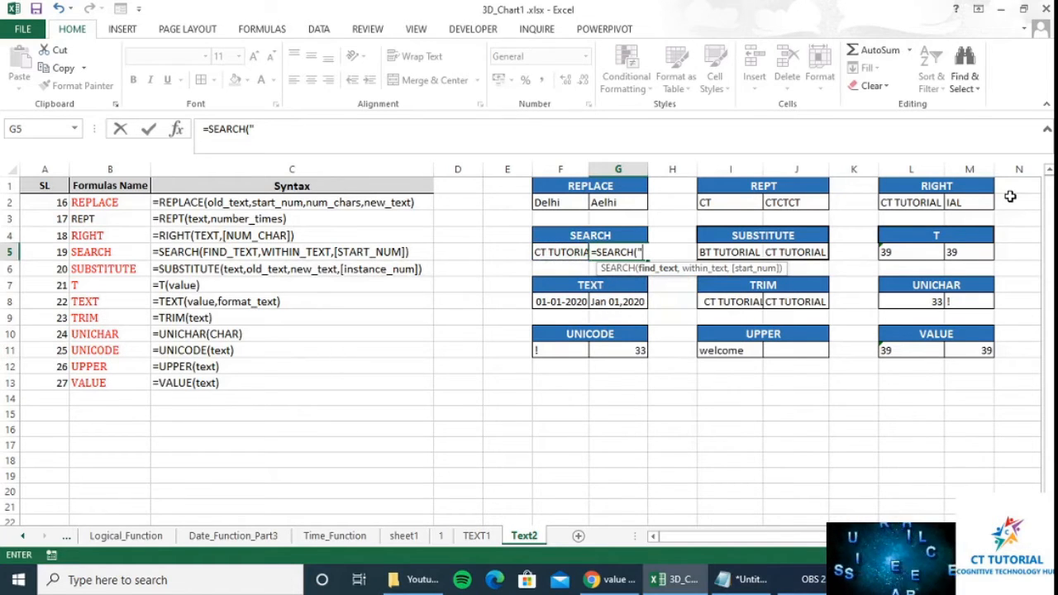
pyautogui.write('T",')
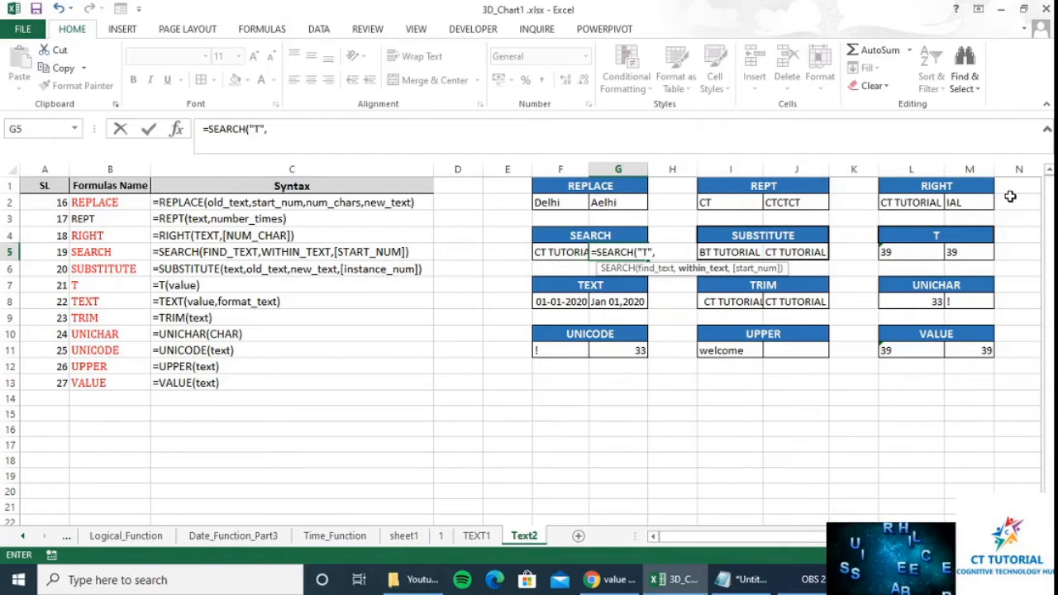
pyautogui.press('Left')
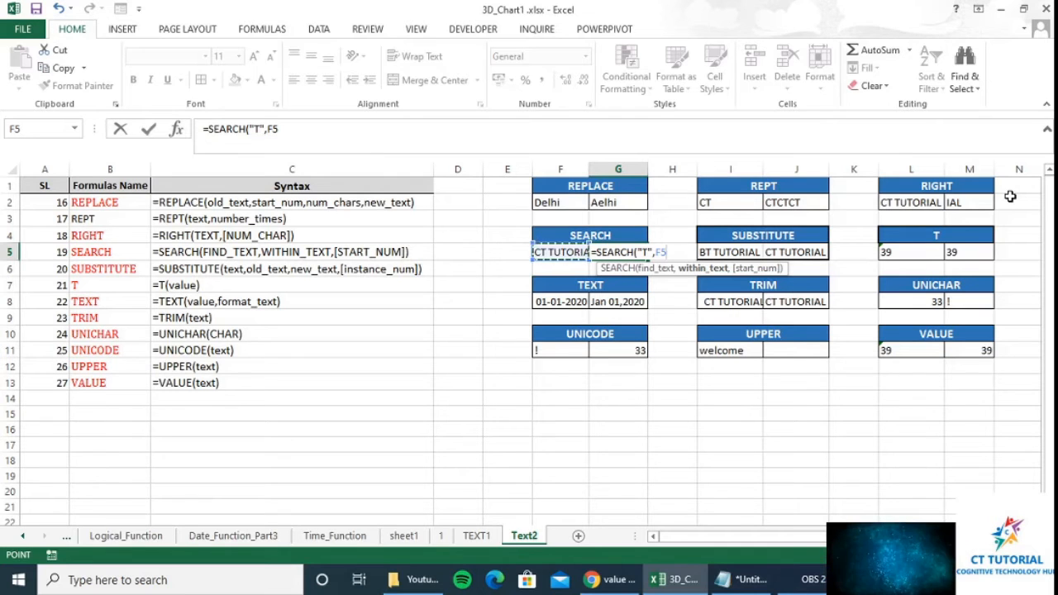
pyautogui.write(',1')
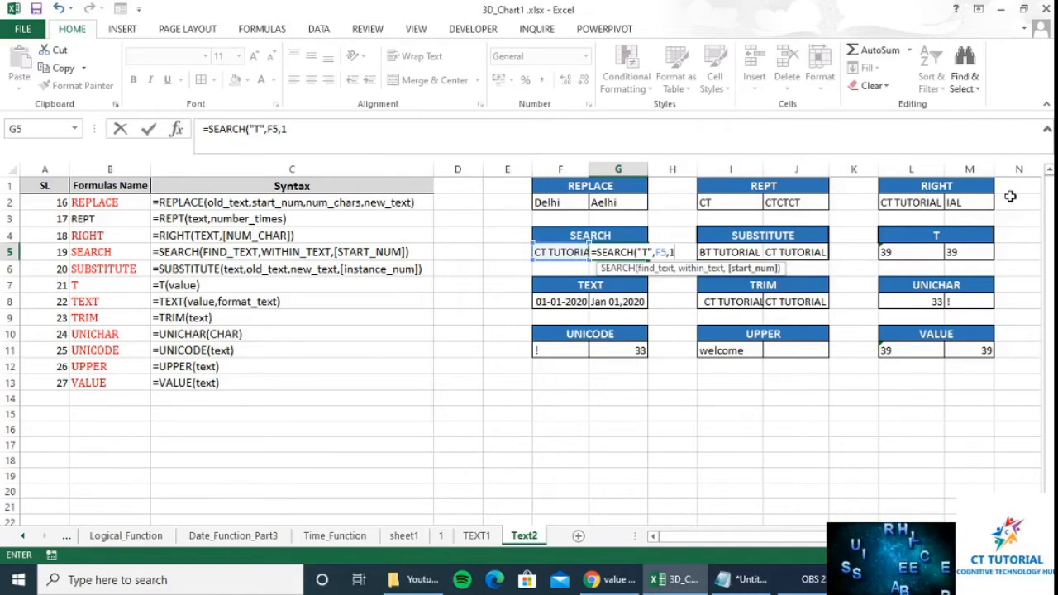
pyautogui.write(')')
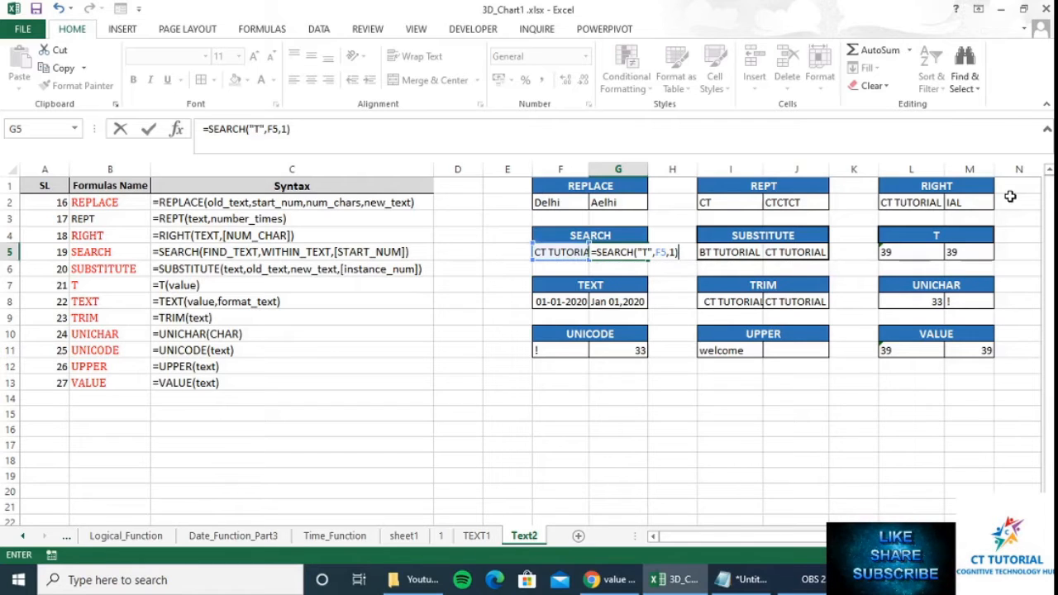
pyautogui.press('Return')
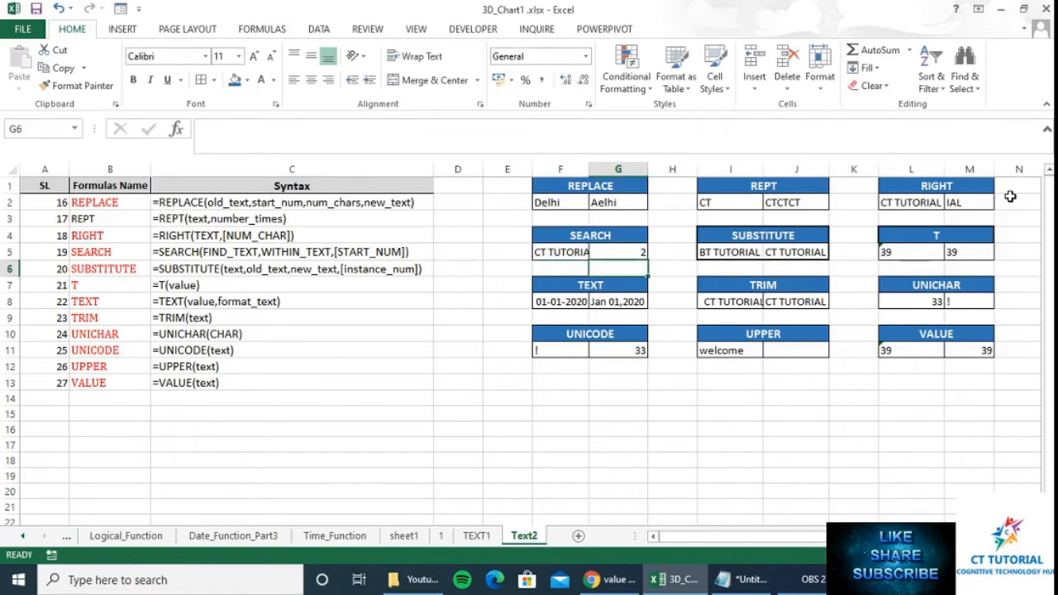
pyautogui.press('Up')
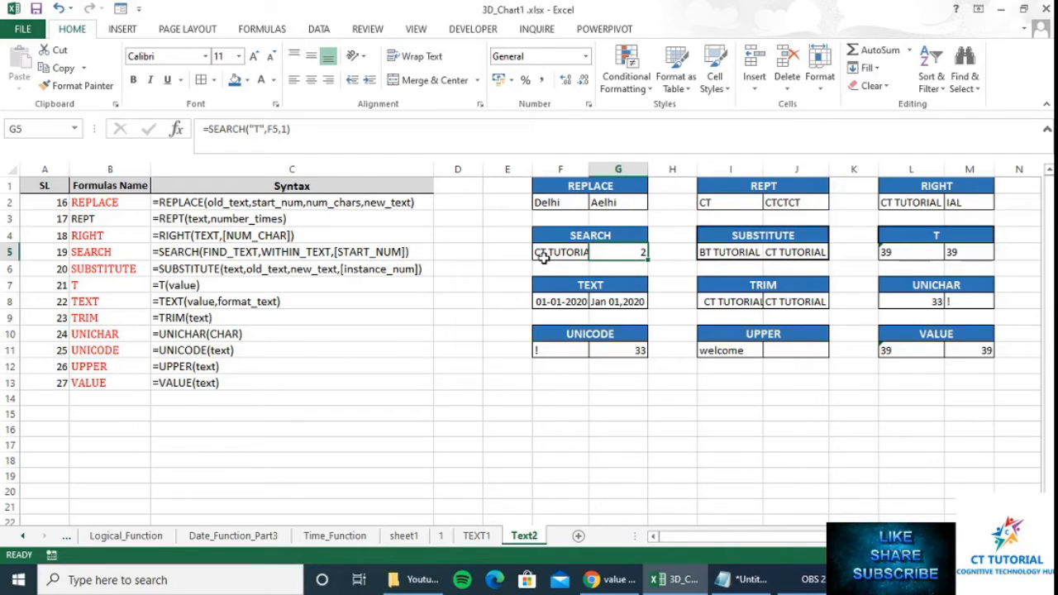
# - Review the SUBSTITUTE example: its heading, the source text in I5 and the formula in J5
pyautogui.click(791, 249)
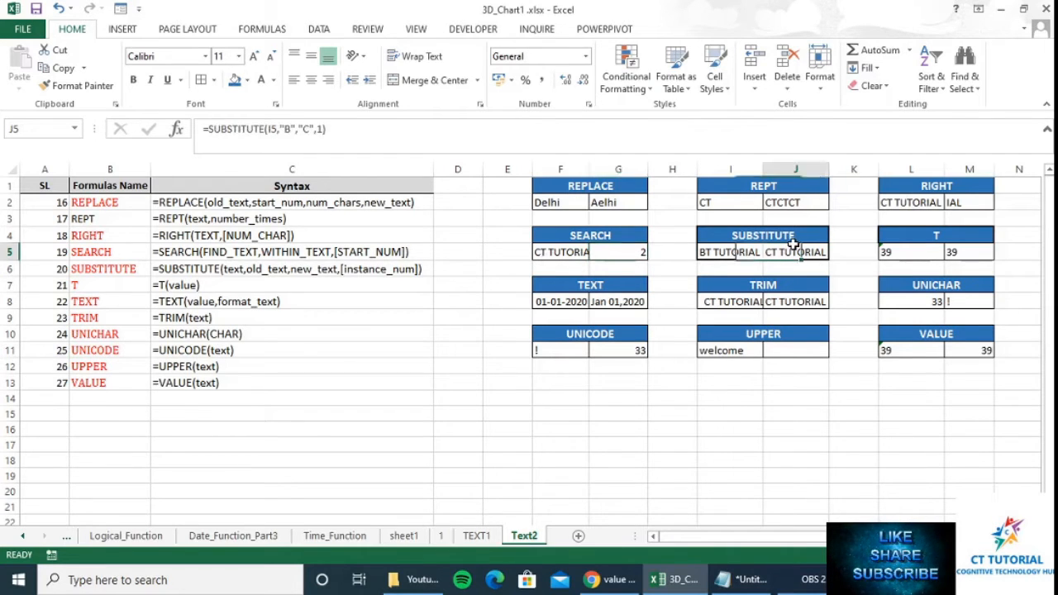
pyautogui.click(791, 239)
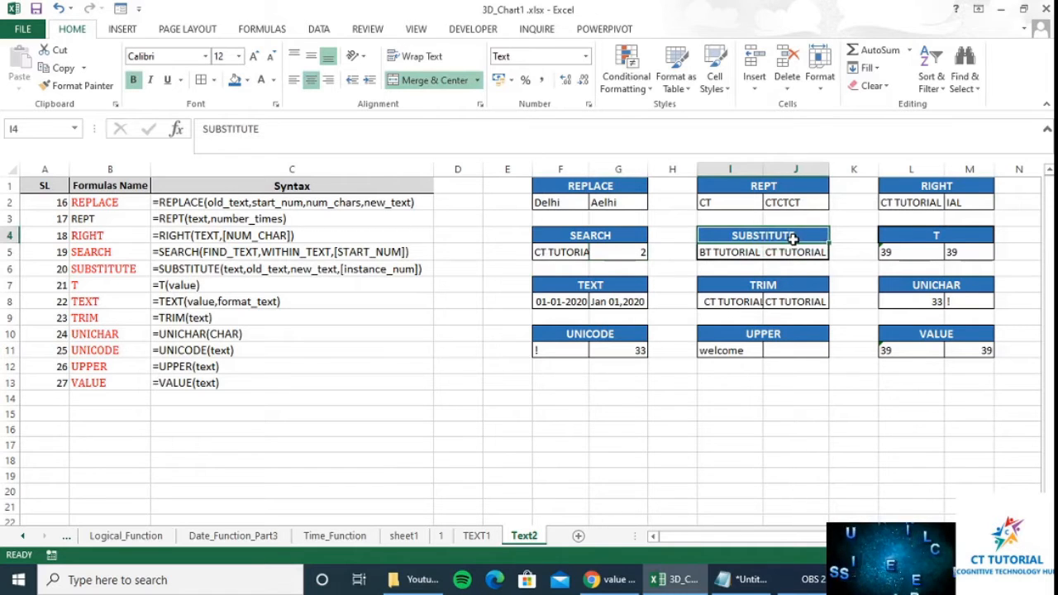
pyautogui.press('Down')
pyautogui.press('Right')
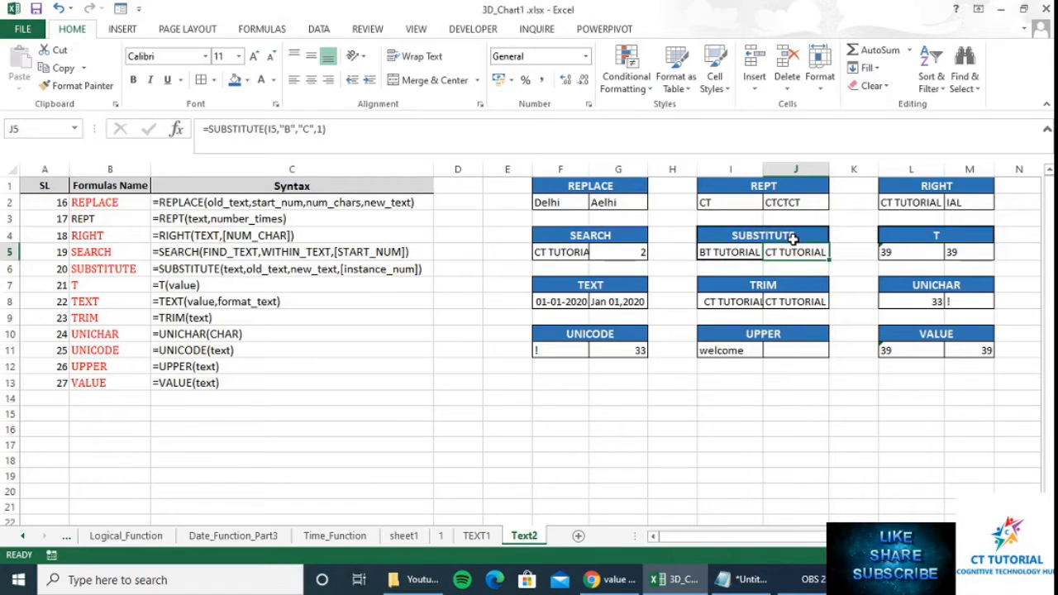
pyautogui.press('Left')
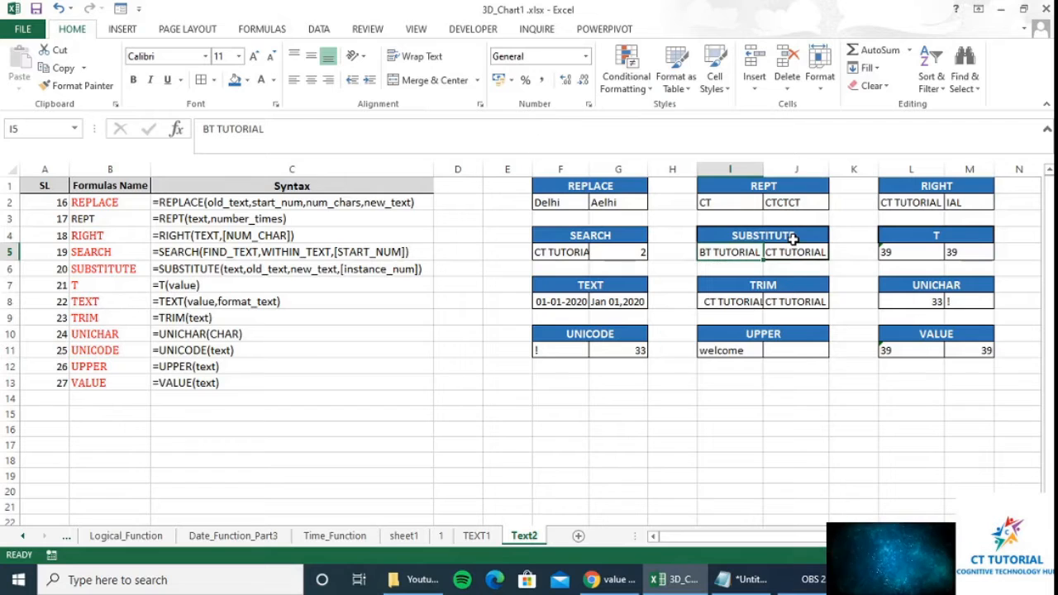
pyautogui.press('Right')
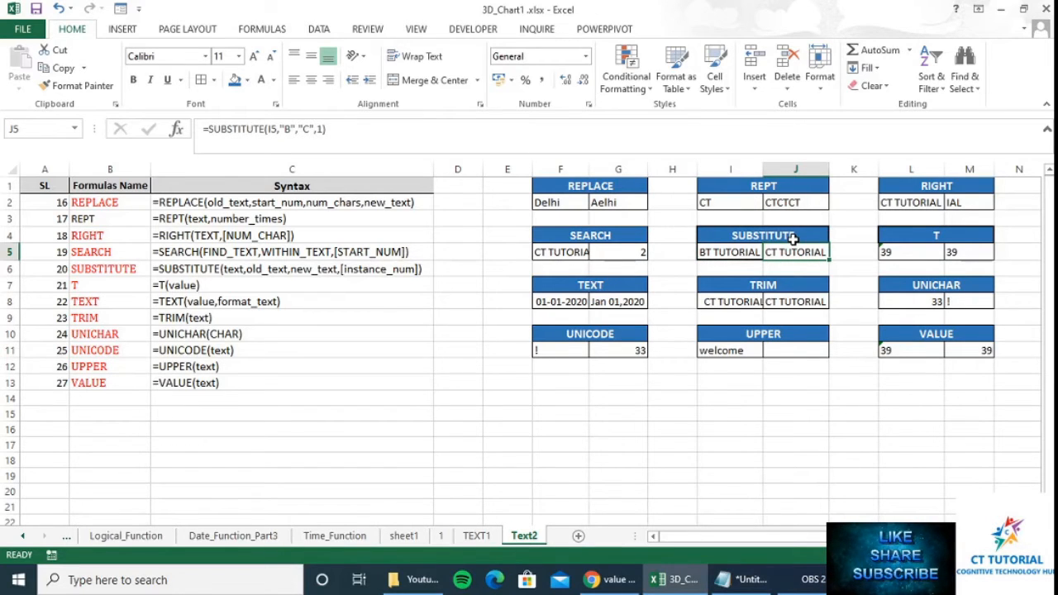
# - Re-enter the SUBSTITUTE example in J5 as =SUBSTITUTE(I5,"B","C",1) to replace the first B with C
pyautogui.write('=sub')
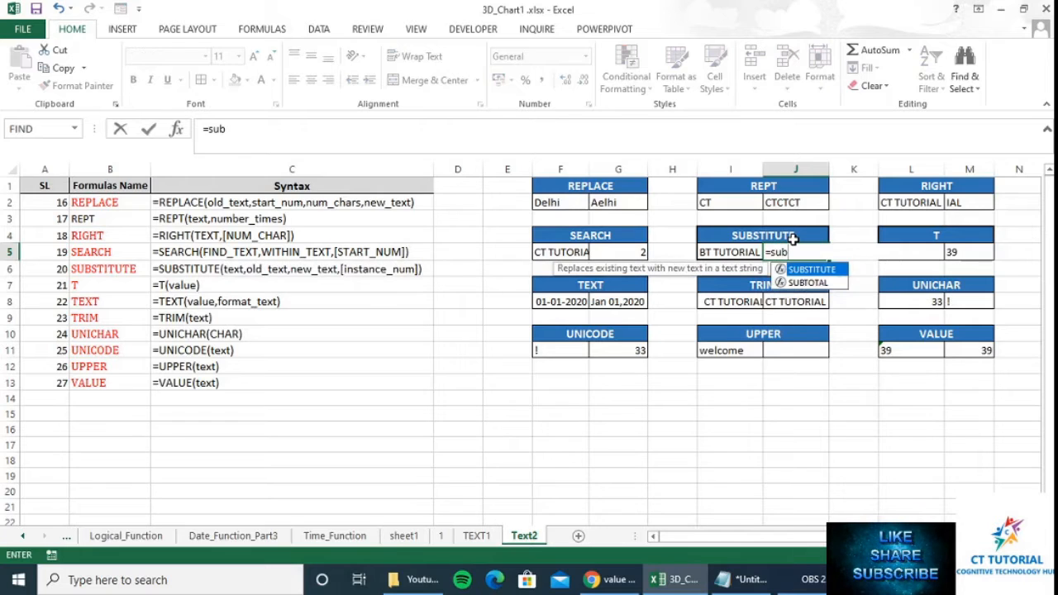
pyautogui.press('Tab')
pyautogui.press('Left')
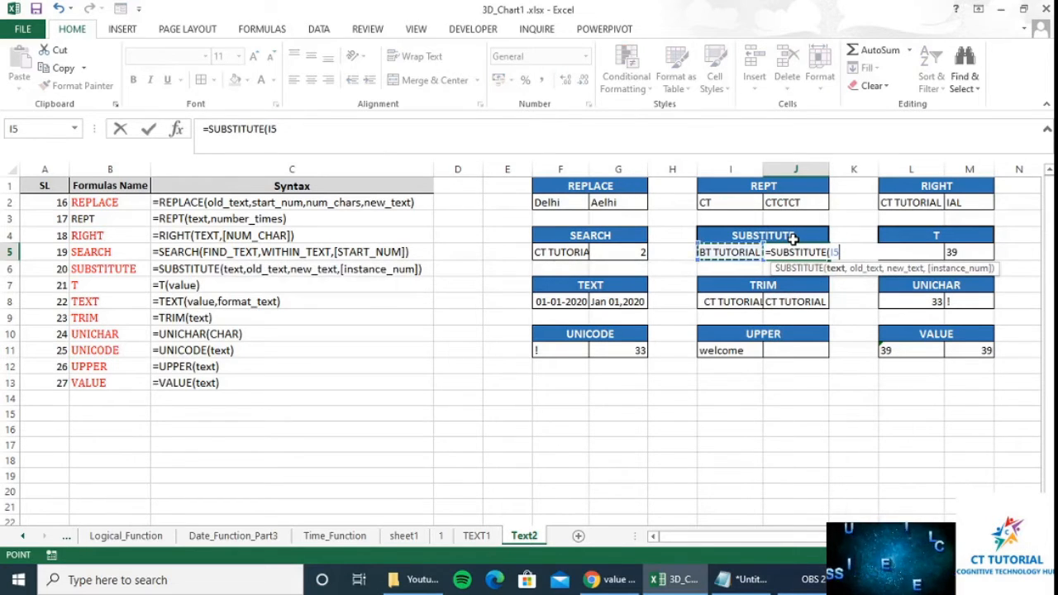
pyautogui.press('BackSpace')
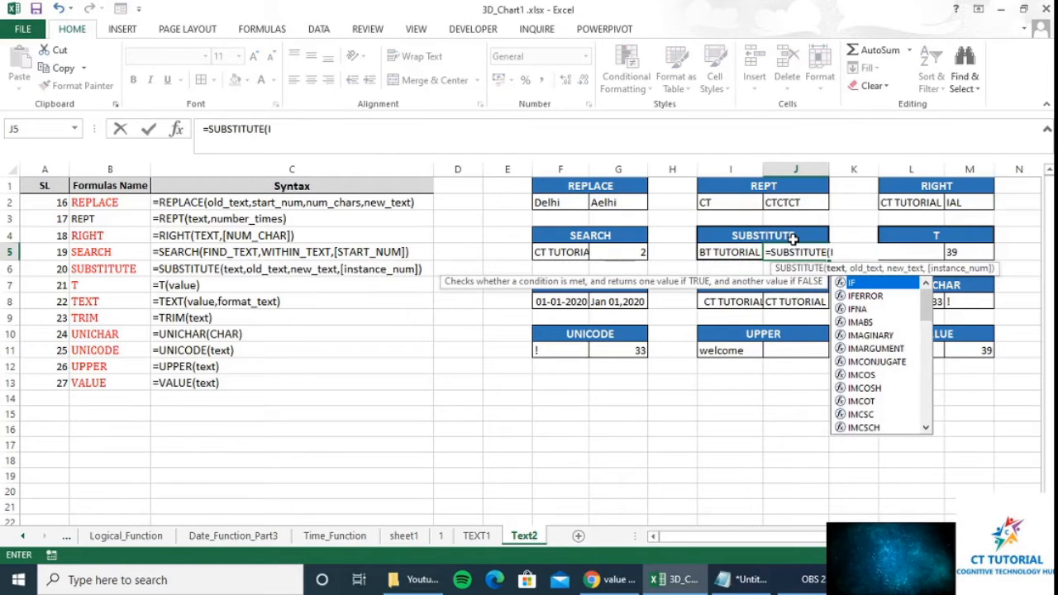
pyautogui.write('"')
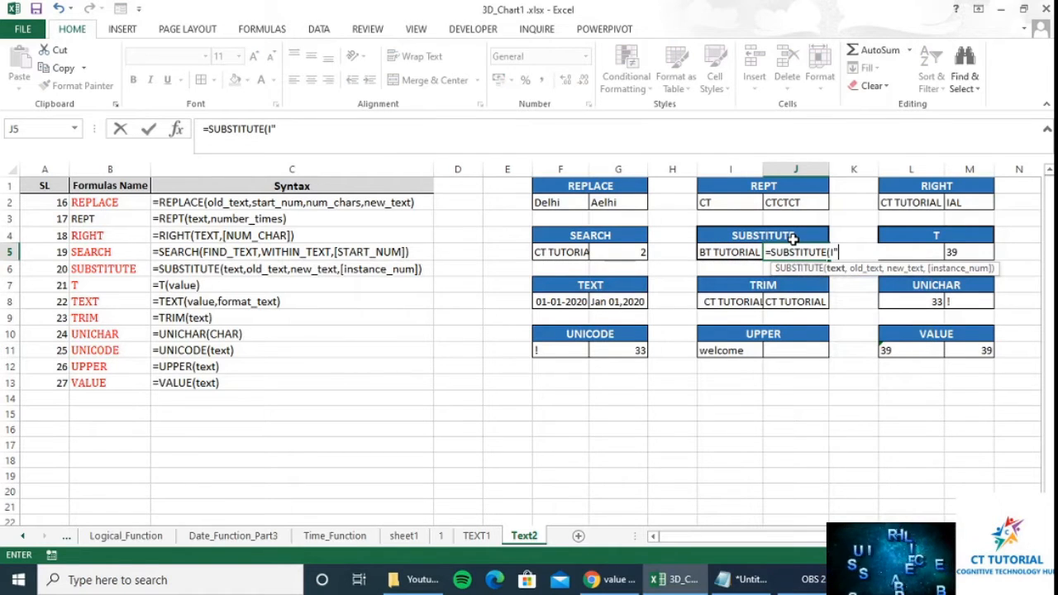
pyautogui.press('BackSpace')
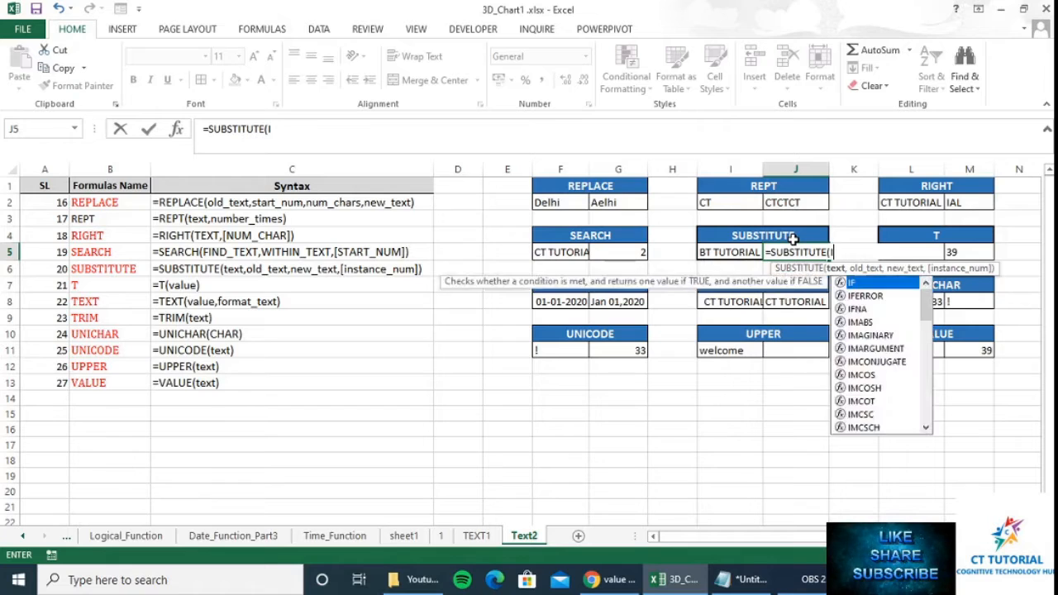
pyautogui.press('BackSpace')
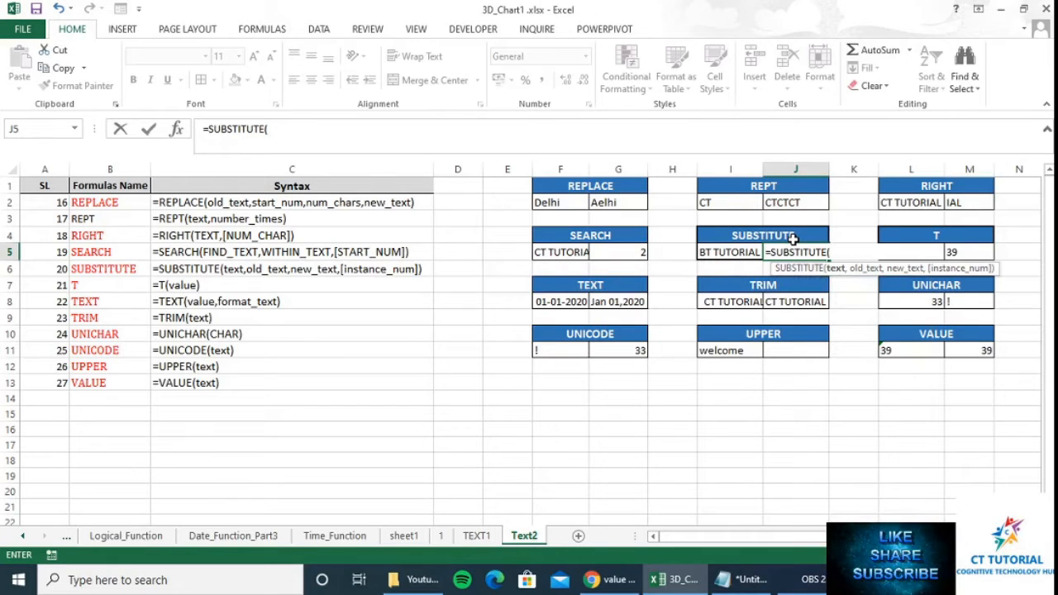
pyautogui.press('Left')
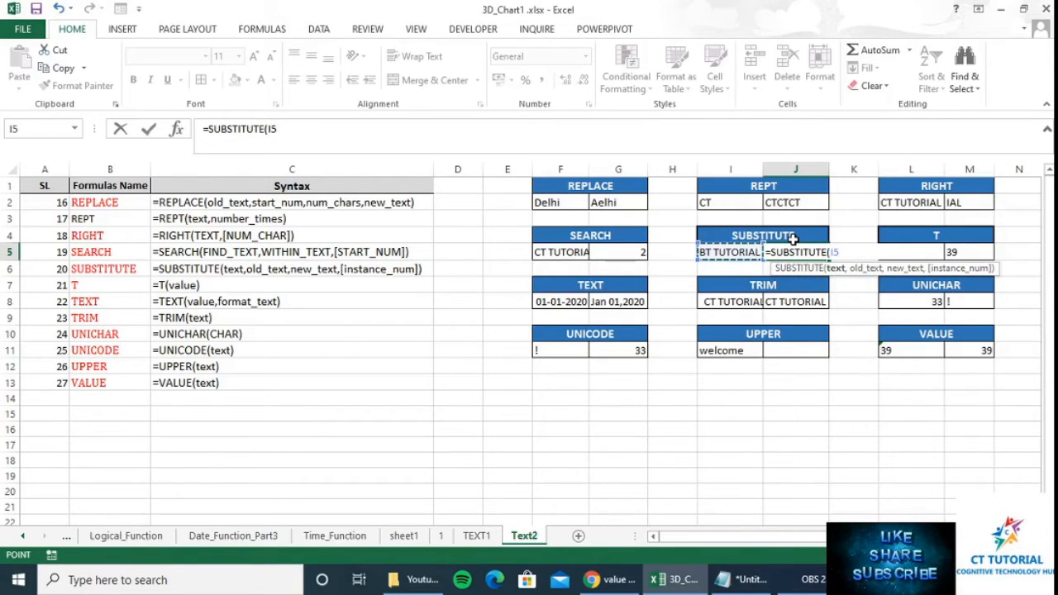
pyautogui.write(',"')
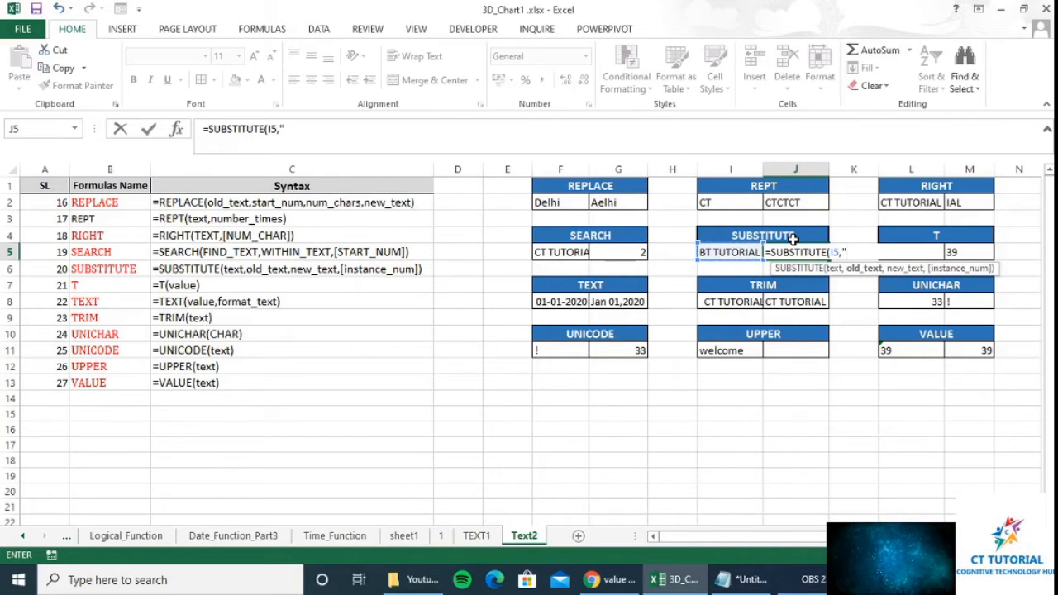
pyautogui.write('B"')
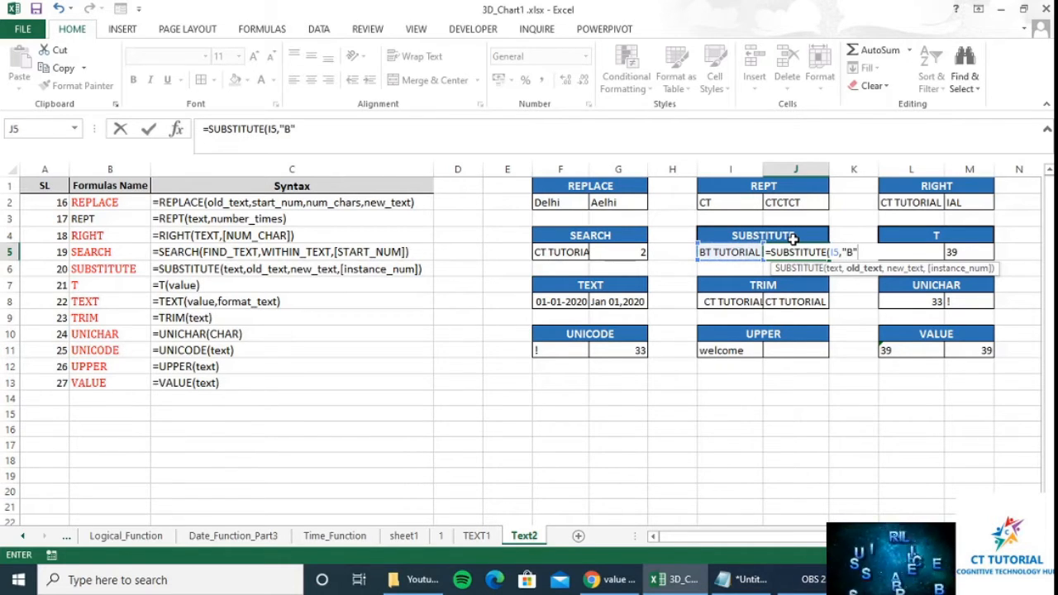
pyautogui.write(',')
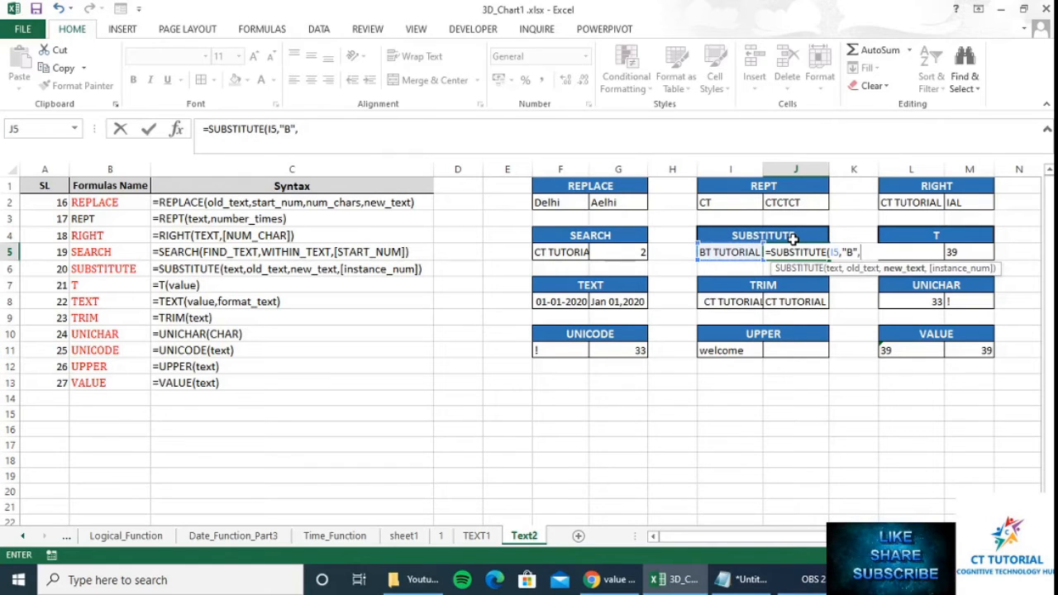
pyautogui.write('"')
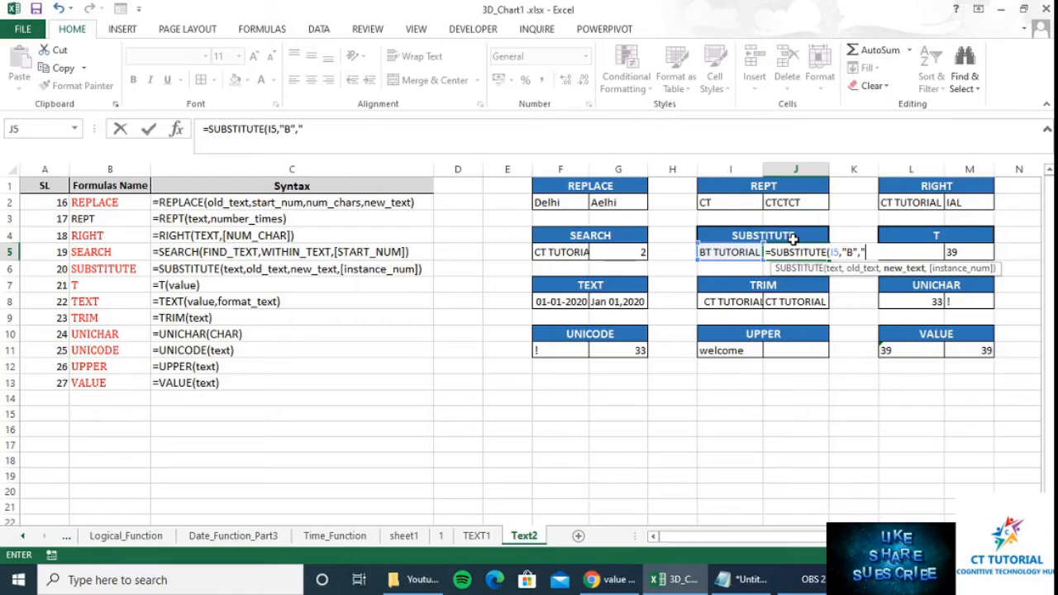
pyautogui.write('C"')
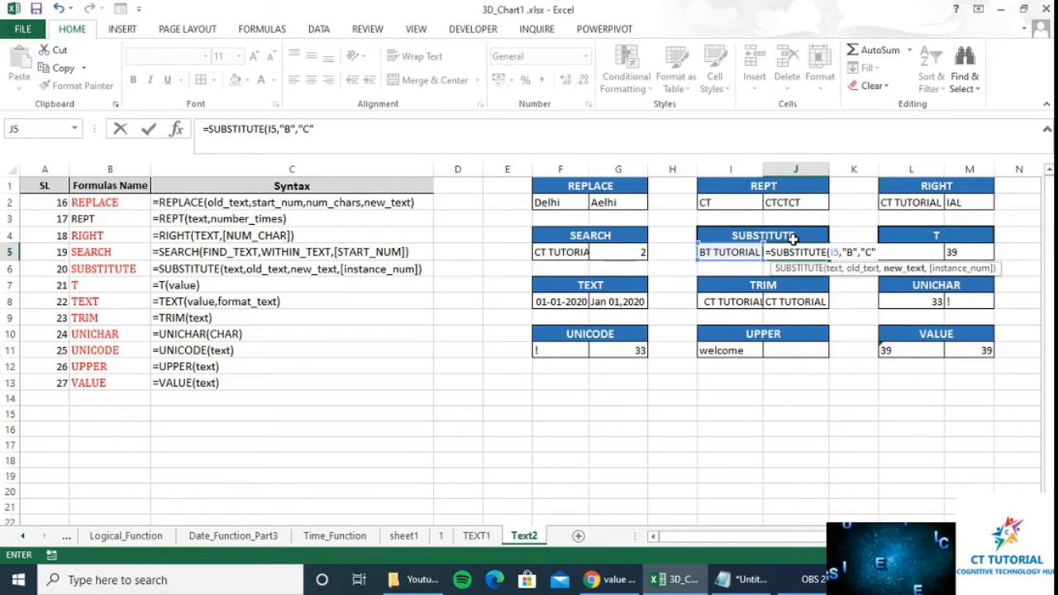
pyautogui.write(',')
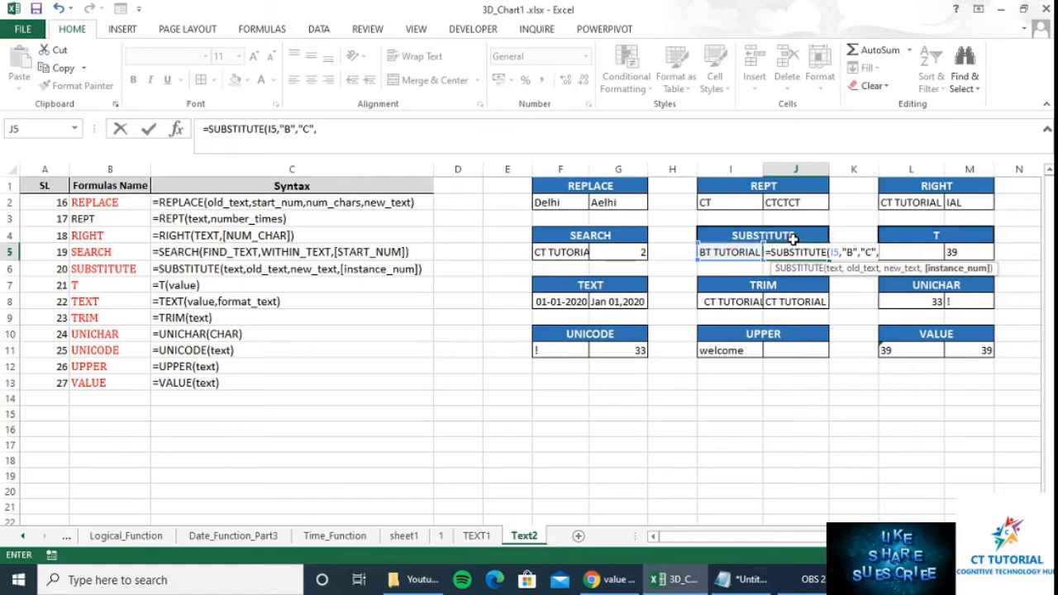
pyautogui.write('1)')
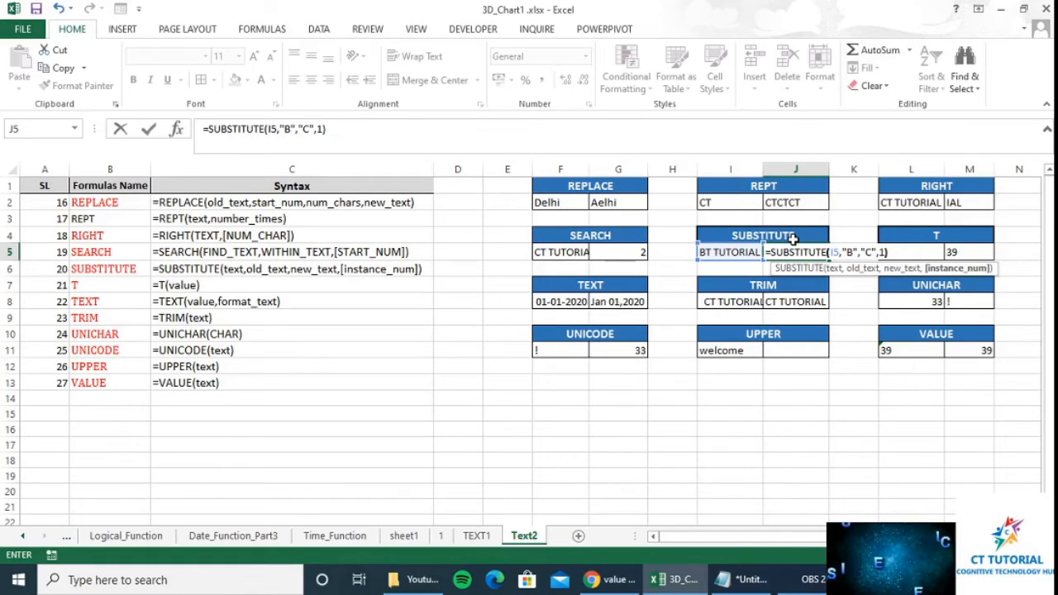
pyautogui.press('Return')
pyautogui.press('Up')
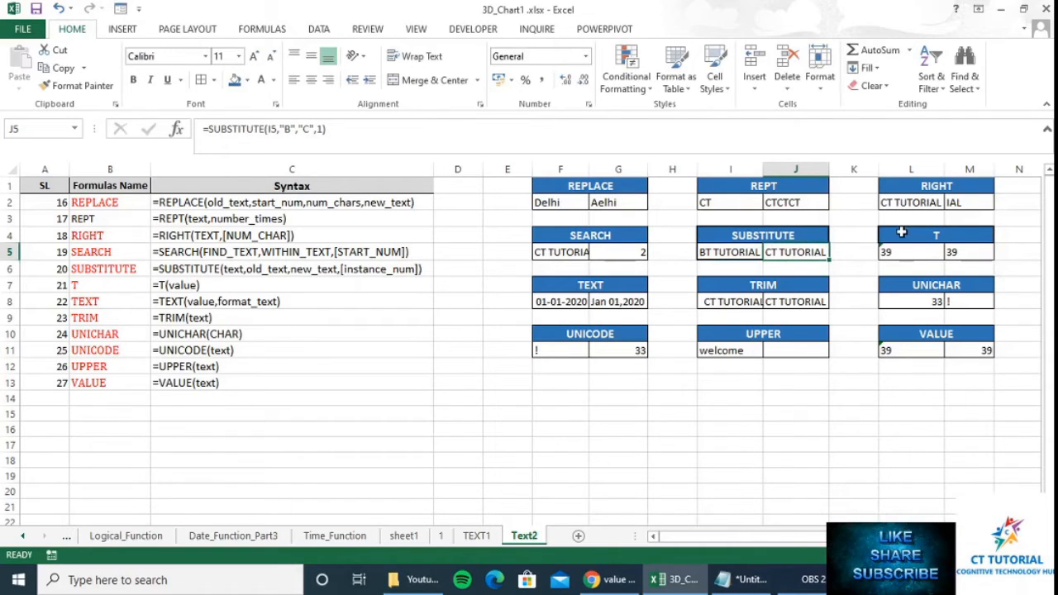
# - Change the number format of L5 in the T example to General and re-commit its value as a number
pyautogui.click(968, 252)
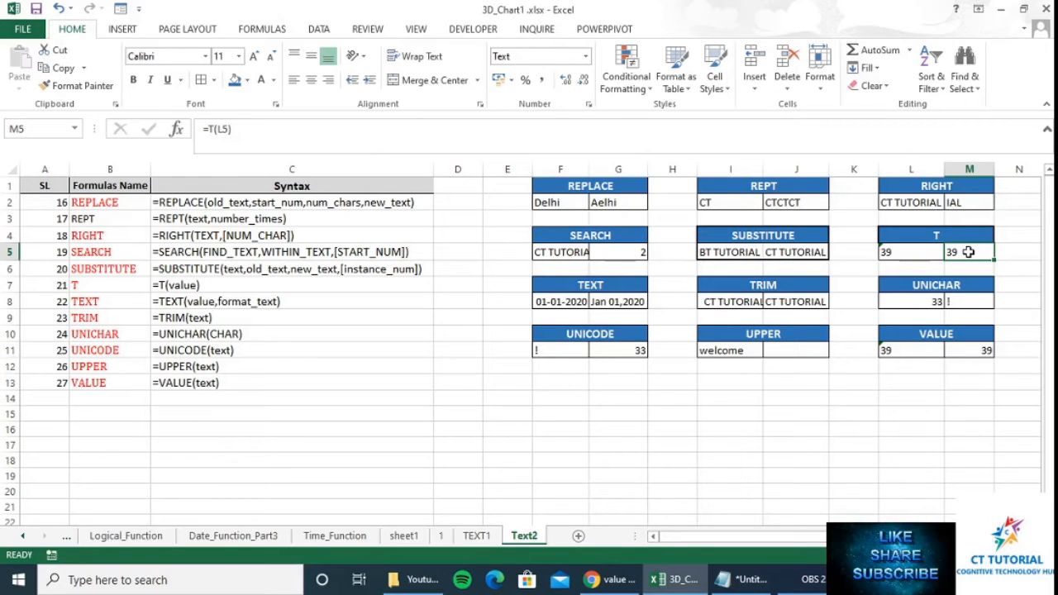
pyautogui.click(890, 253)
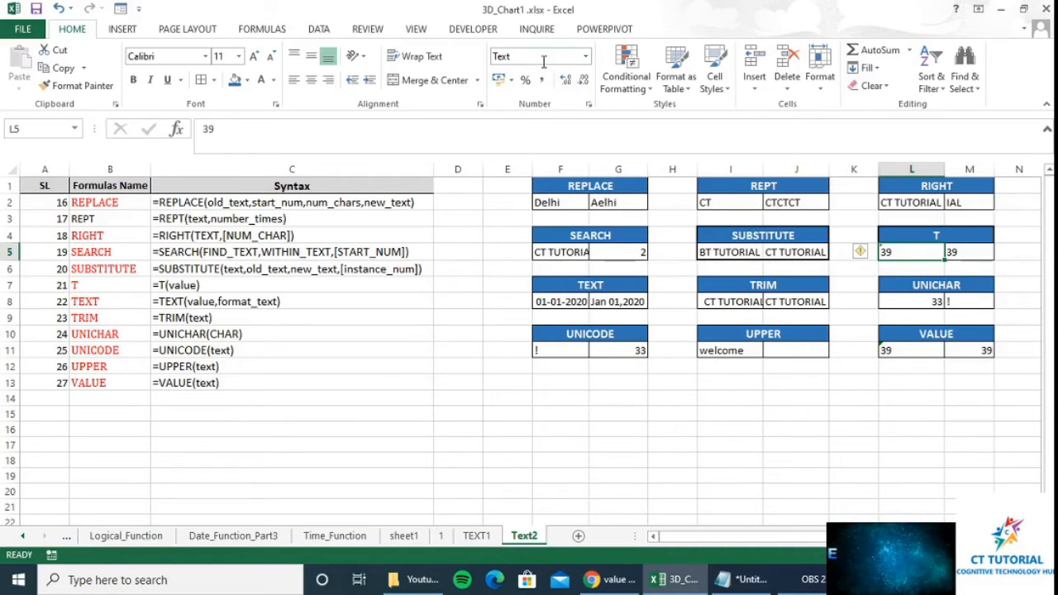
pyautogui.click(585, 56)
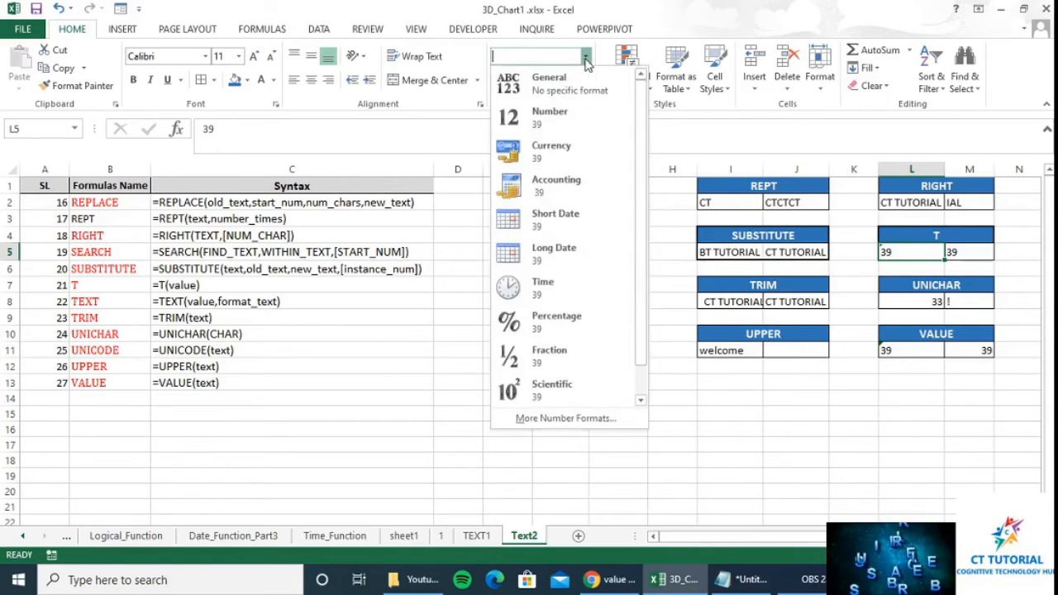
pyautogui.click(552, 82)
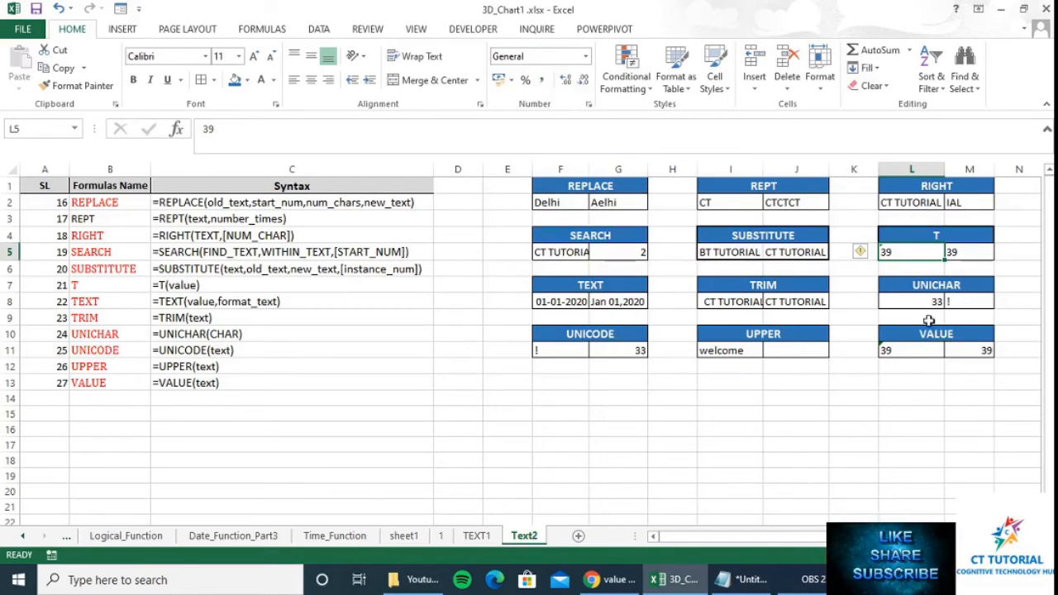
pyautogui.click(859, 301)
pyautogui.click(895, 250)
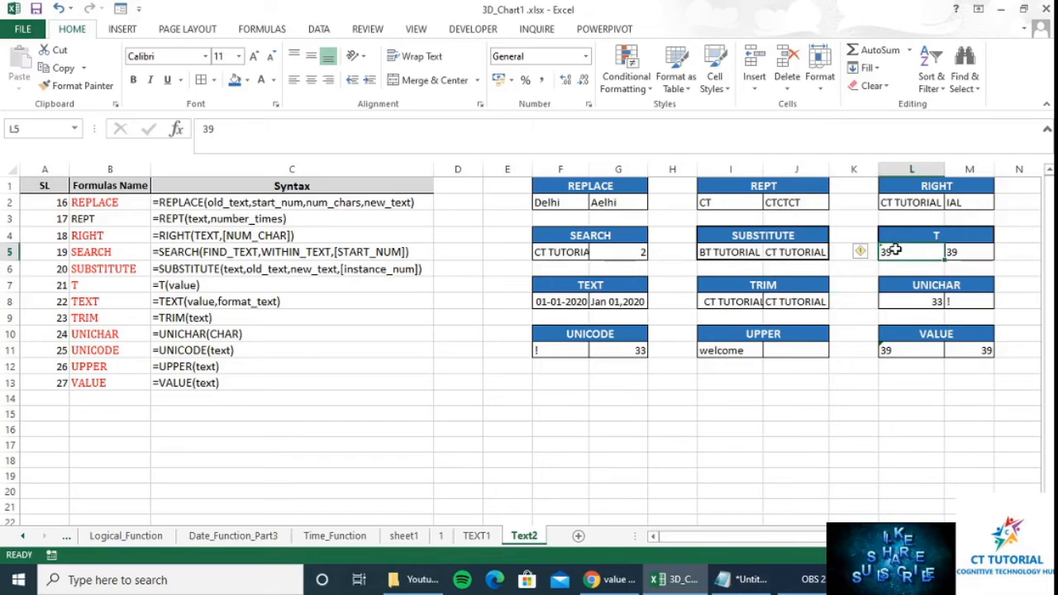
pyautogui.doubleClick(895, 250)
pyautogui.press('Return')
pyautogui.click(895, 249)
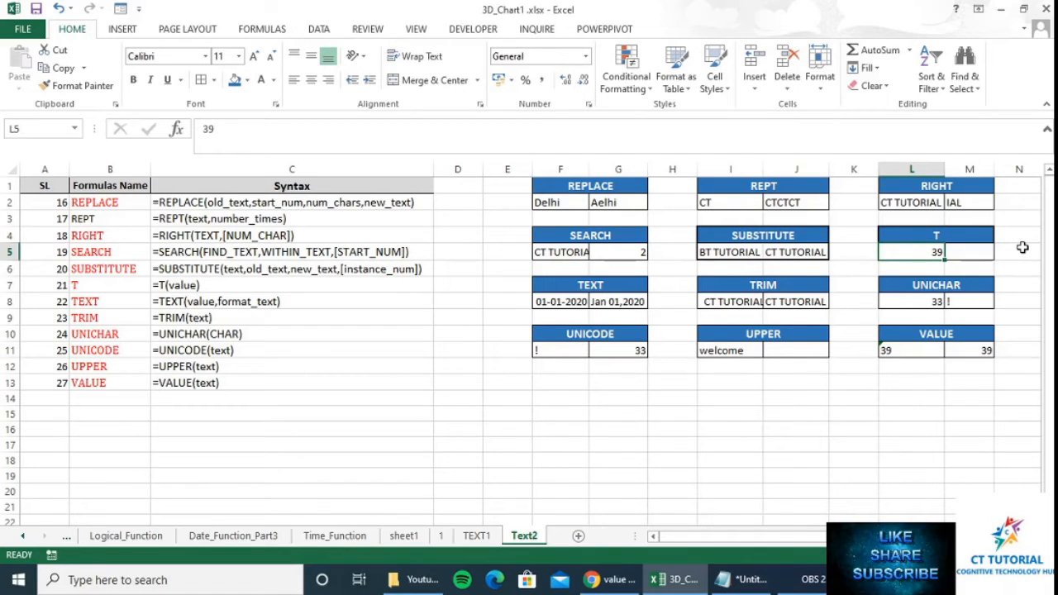
# - Re-enter the T example in M5 as =T(L5)
pyautogui.click(978, 251)
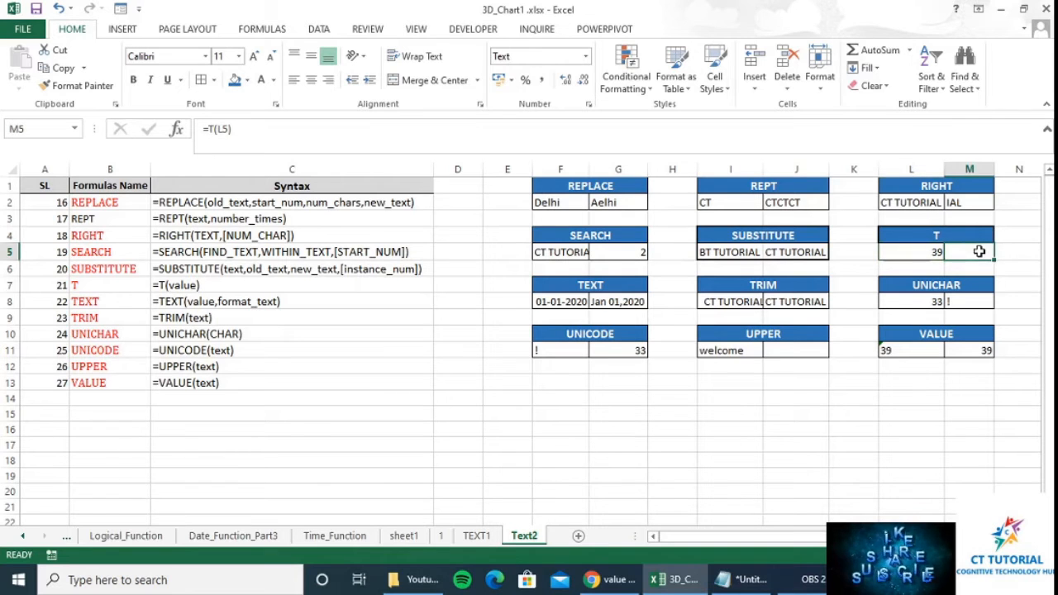
pyautogui.write('=T(')
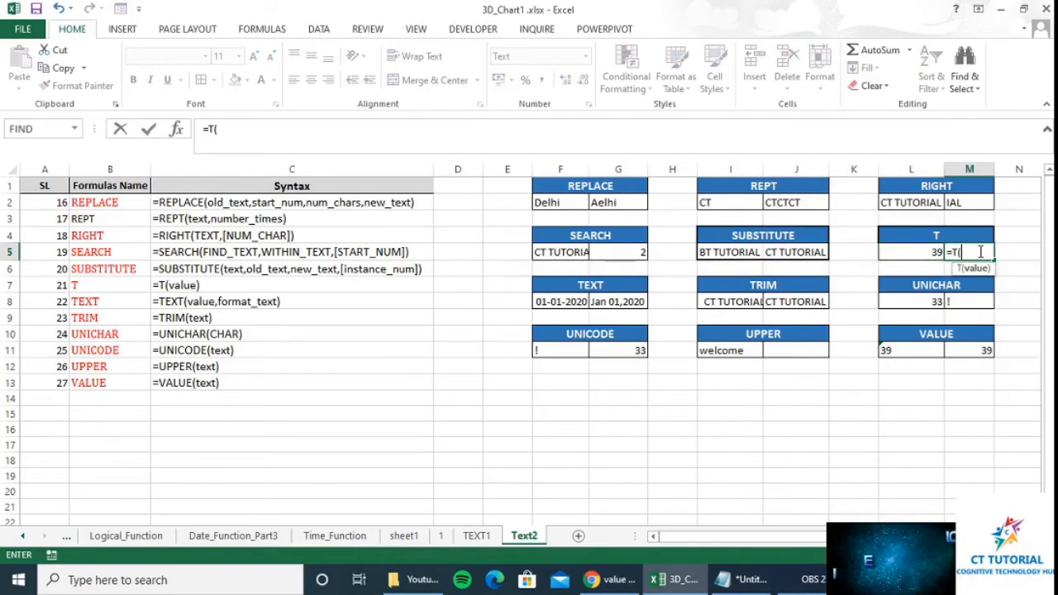
pyautogui.press('Left')
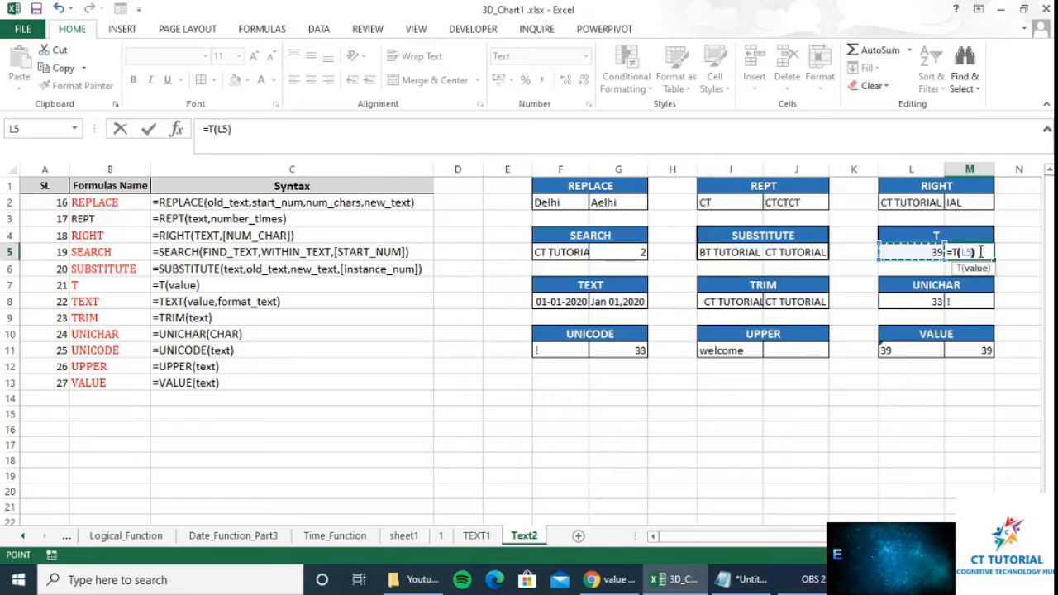
pyautogui.write(')')
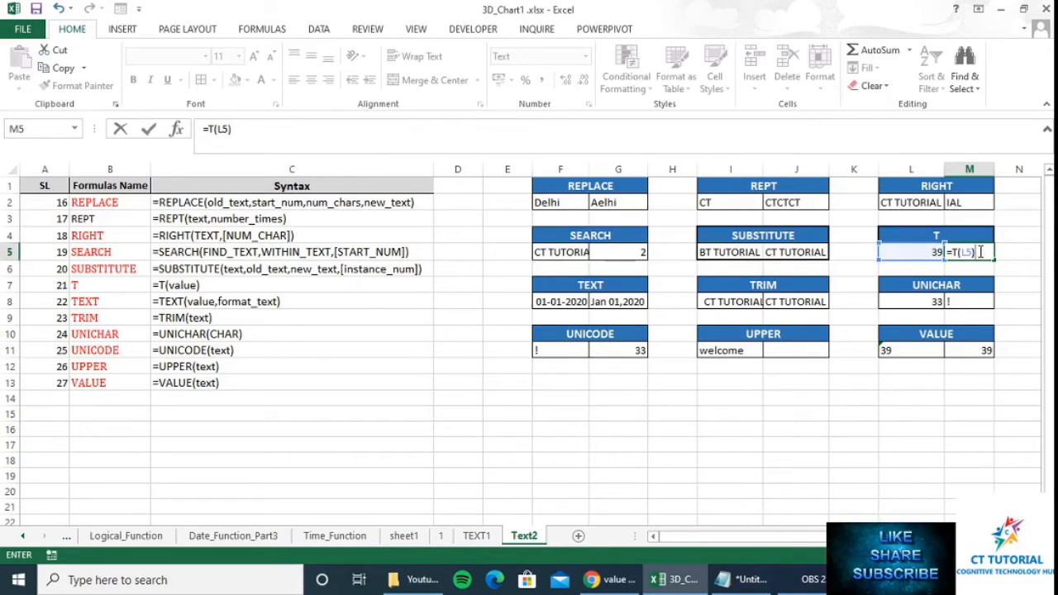
pyautogui.press('Return')
pyautogui.click(978, 252)
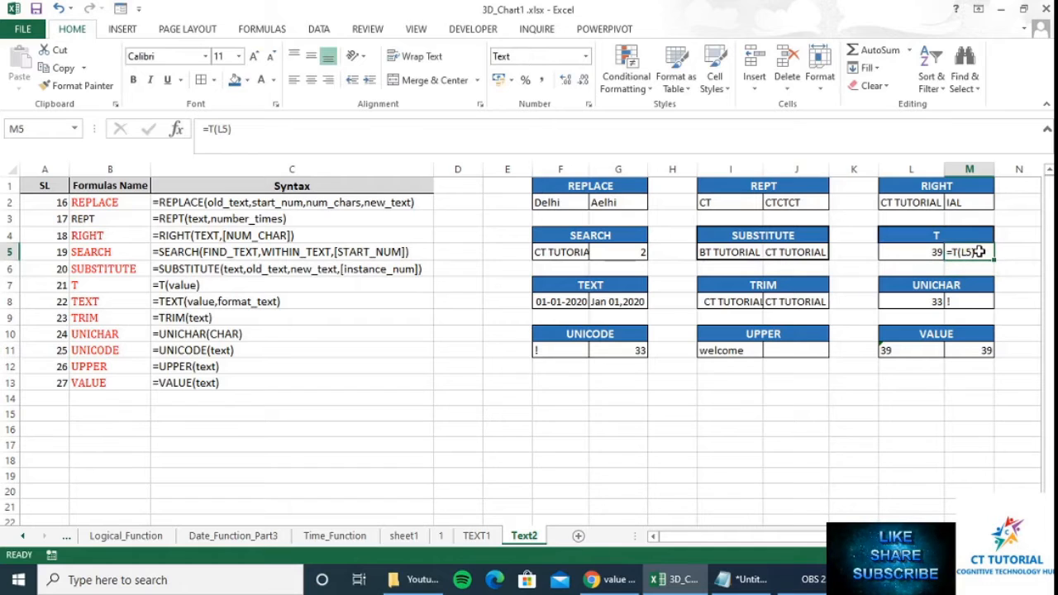
# - Set the number format of the T example's source cell L5 to Text
pyautogui.click(585, 56)
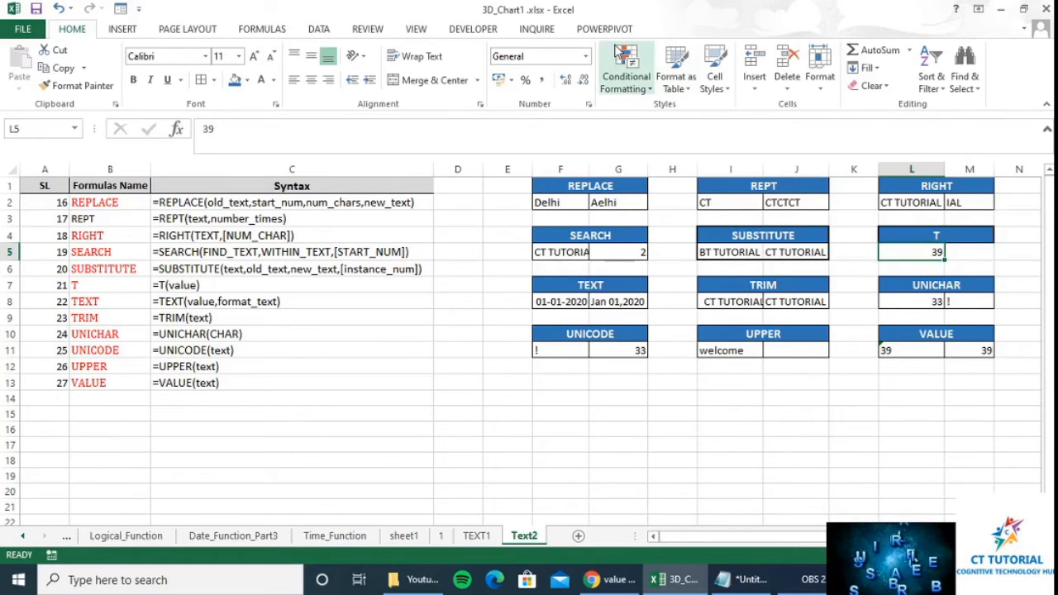
pyautogui.click(585, 56)
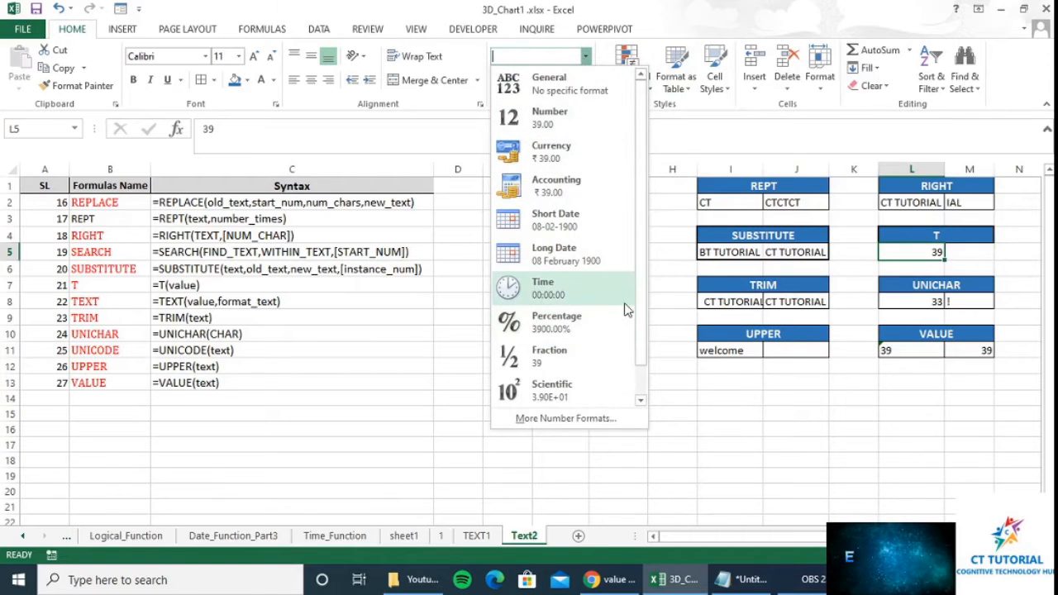
pyautogui.moveTo(644, 310); pyautogui.dragTo(641, 401)
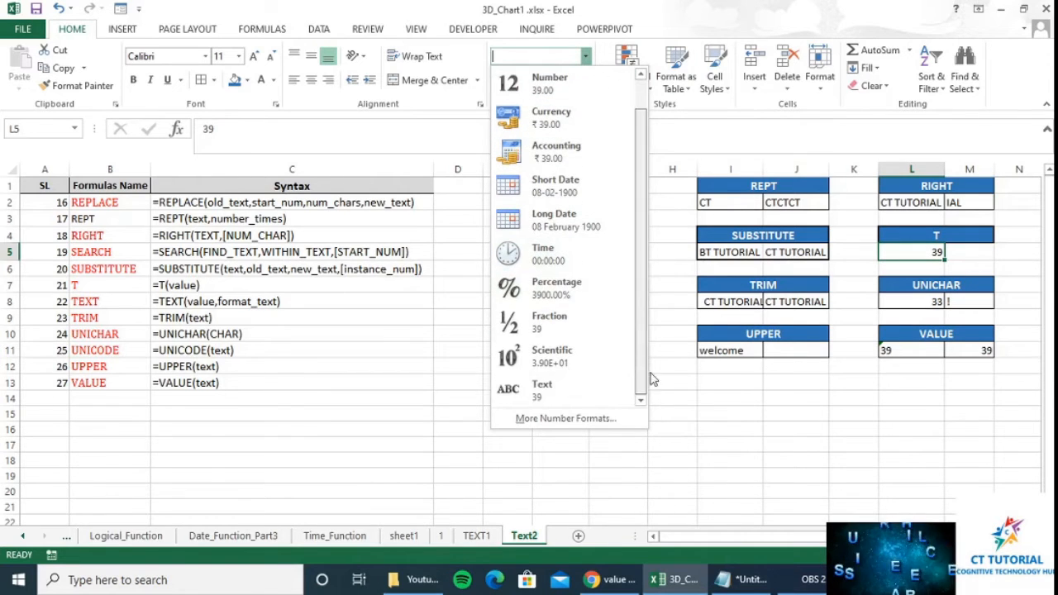
pyautogui.click(567, 390)
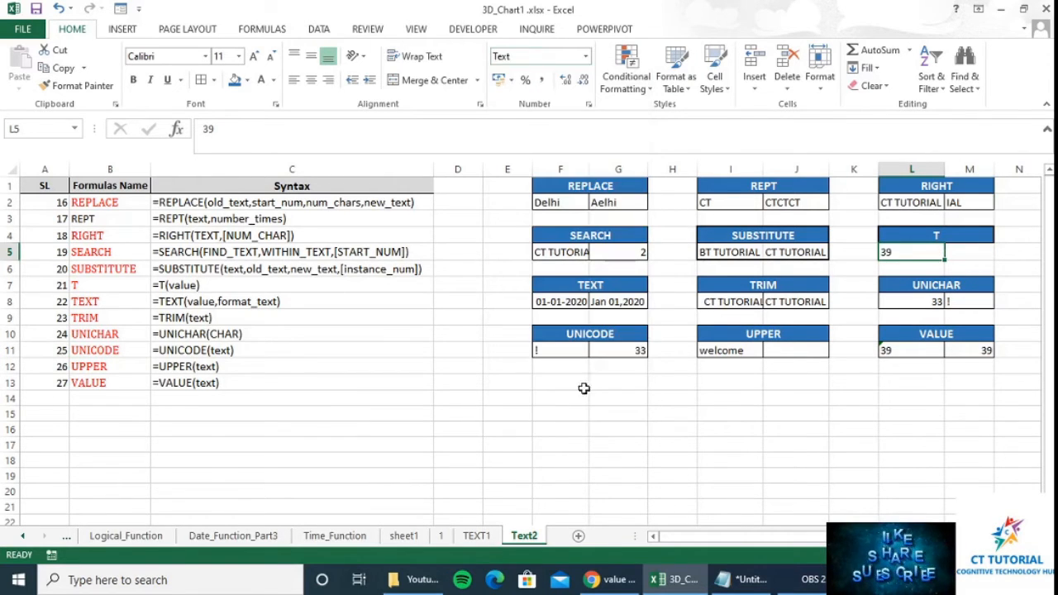
# - Re-commit L5's value as text and re-enter the T example in M5 as =T(L5)
pyautogui.doubleClick(931, 252)
pyautogui.press('Tab')
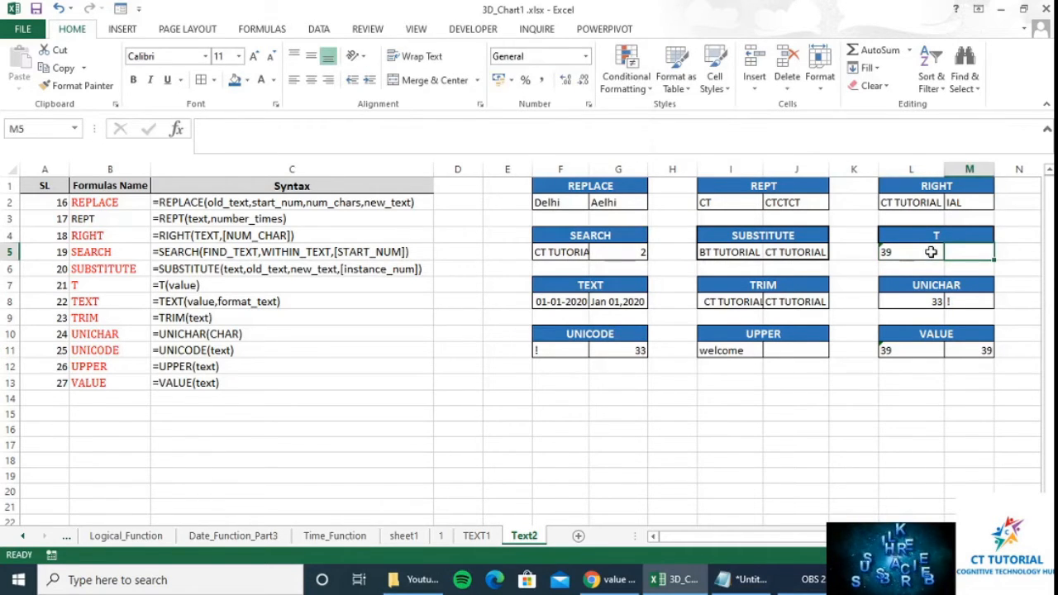
pyautogui.write('=T(')
pyautogui.click(930, 252)
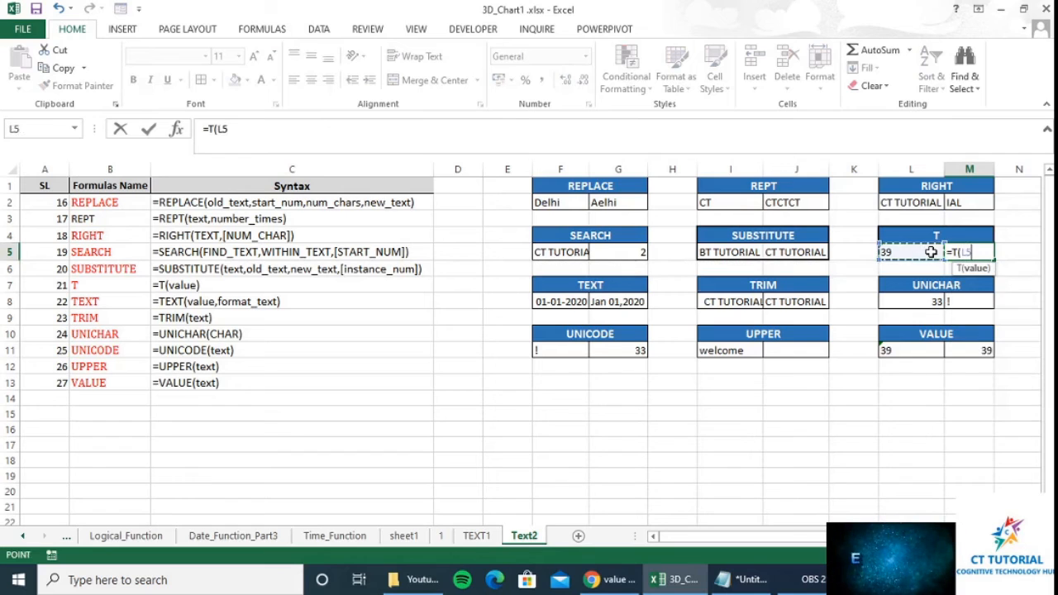
pyautogui.write(')')
pyautogui.press('Return')
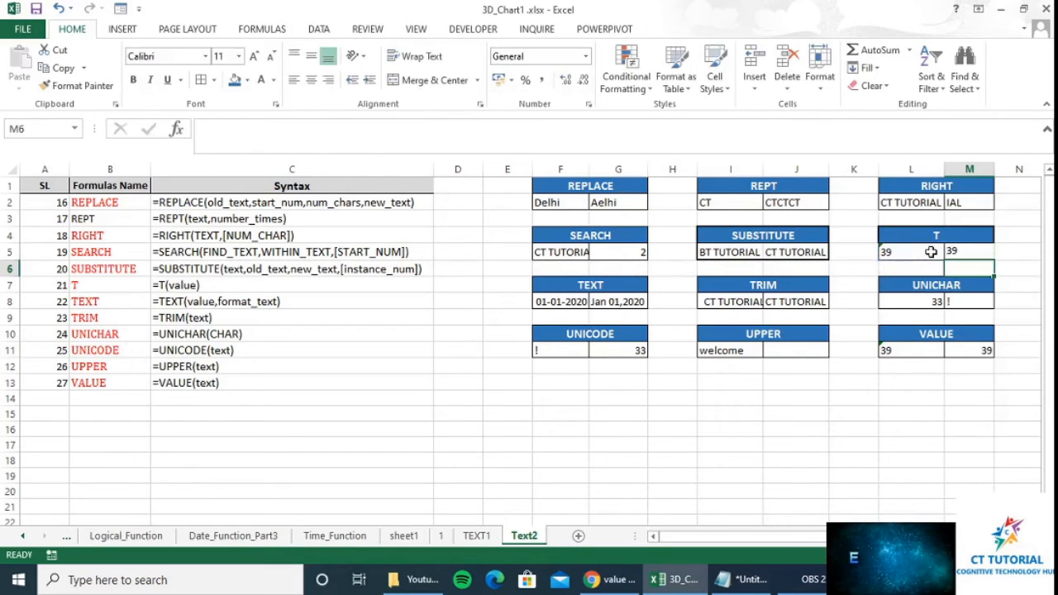
pyautogui.press('Up')
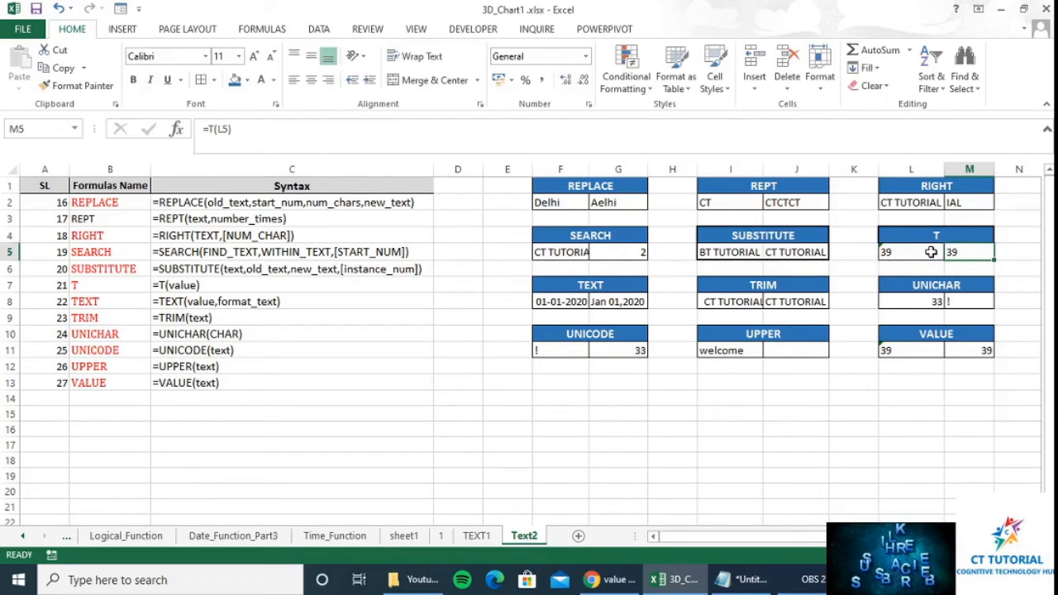
# - Rewrite the TEXT example in G8 to format the date in F8 with the pattern mmm DD,YYYY
pyautogui.click(576, 302)
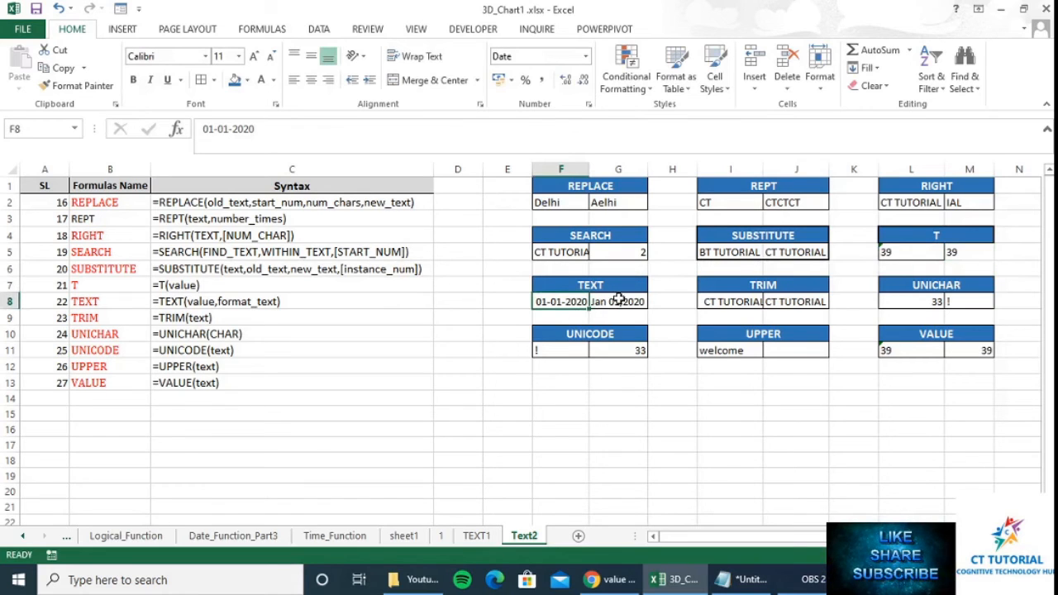
pyautogui.click(618, 301)
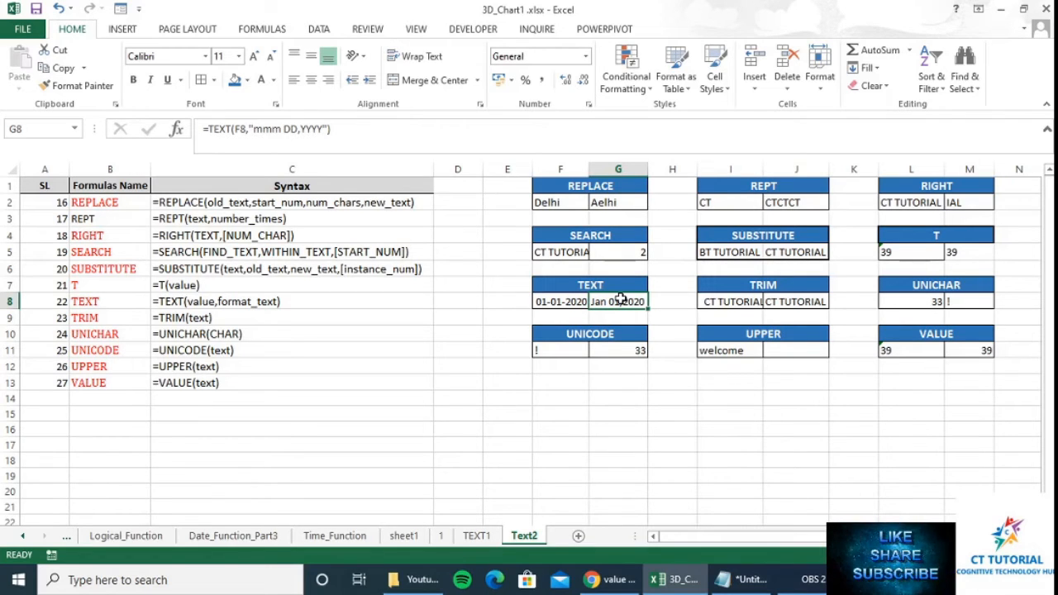
pyautogui.press('Left')
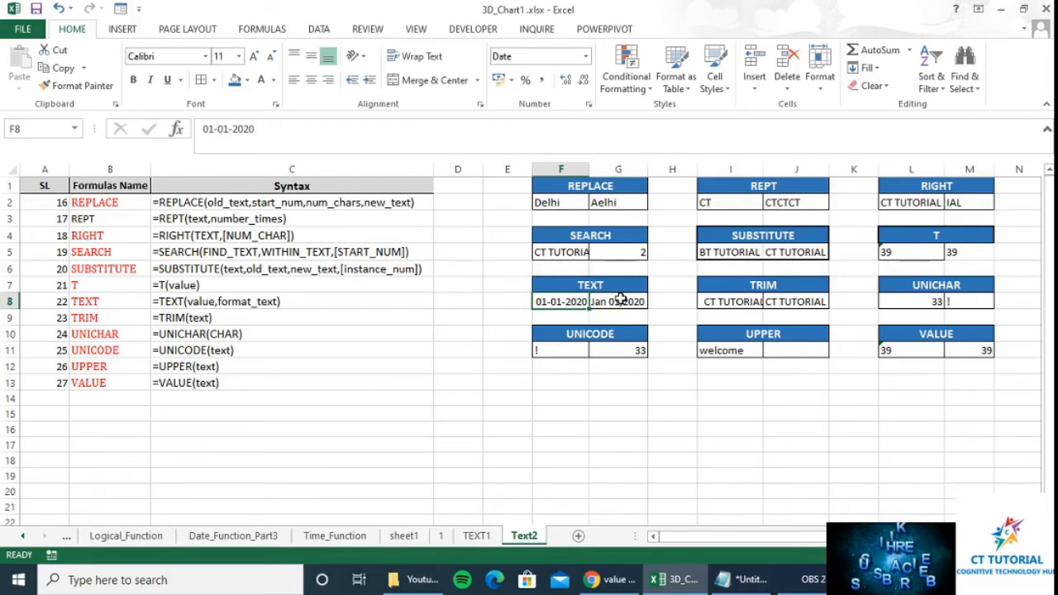
pyautogui.press('Right')
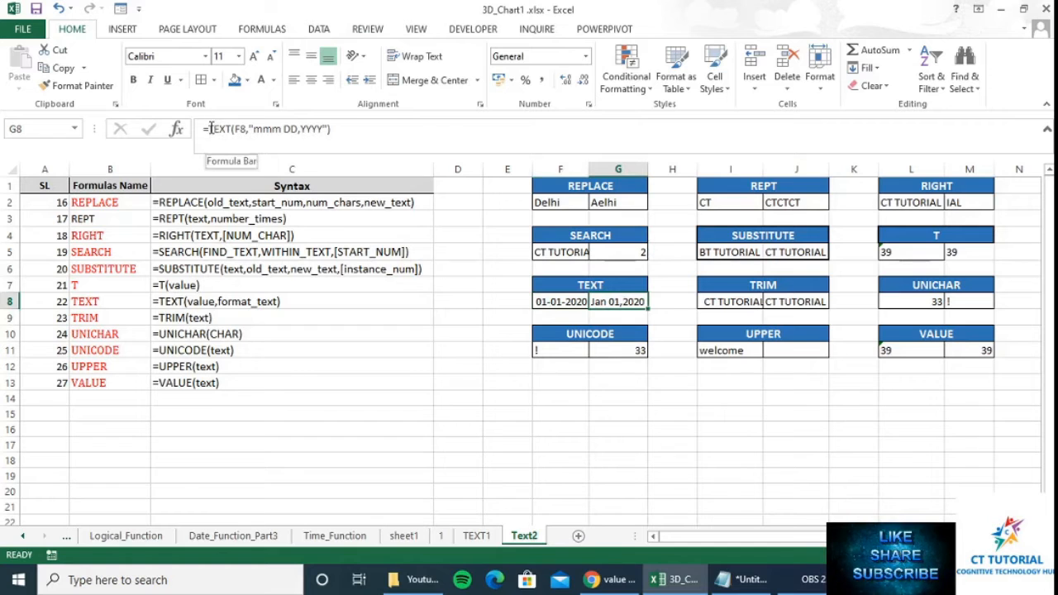
pyautogui.moveTo(208, 129); pyautogui.dragTo(361, 129)
pyautogui.write('text(')
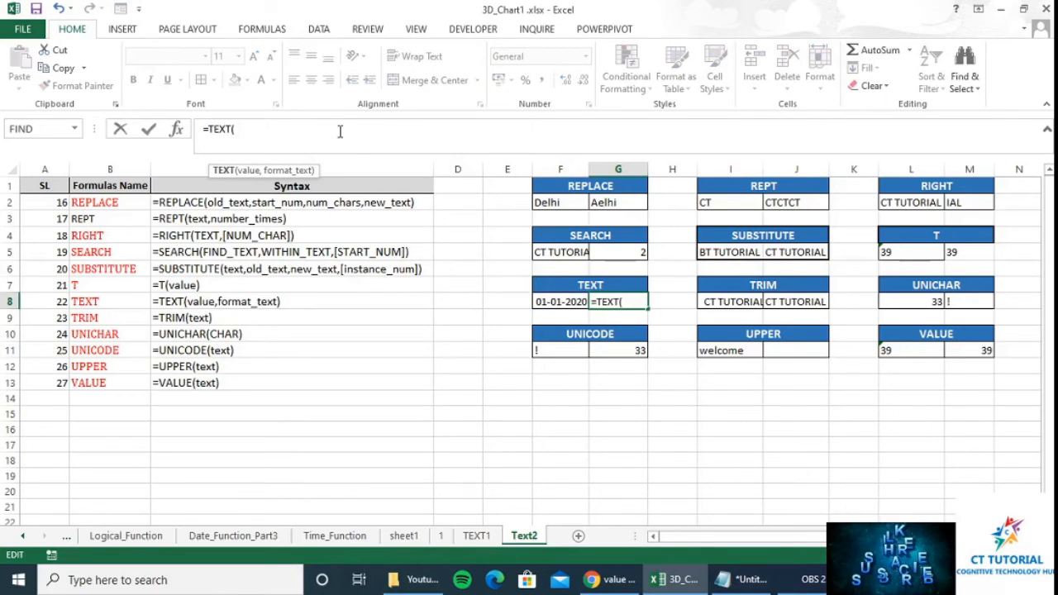
pyautogui.click(561, 300)
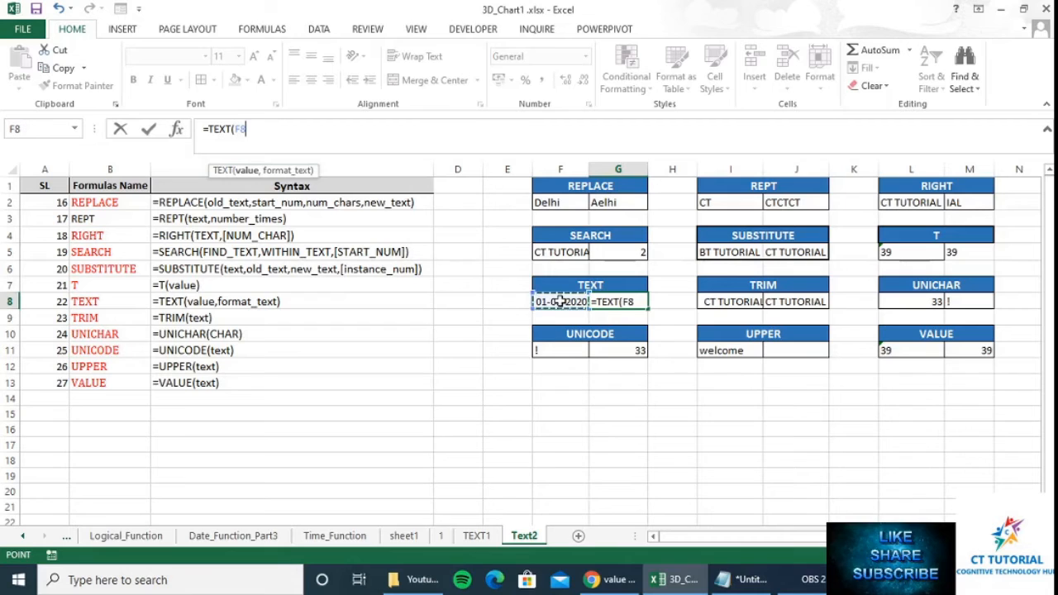
pyautogui.write(',')
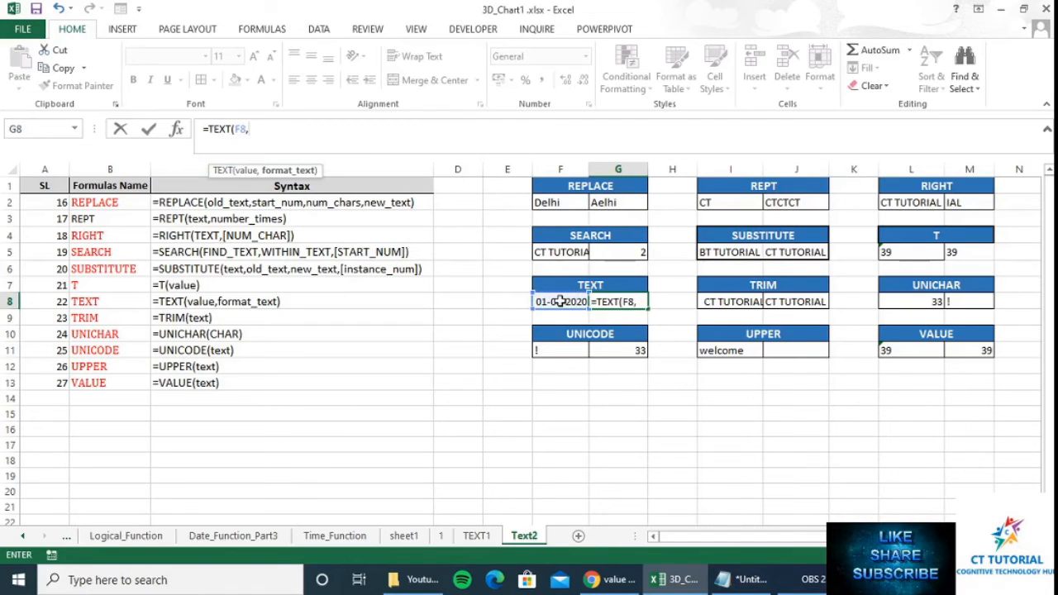
pyautogui.write('"')
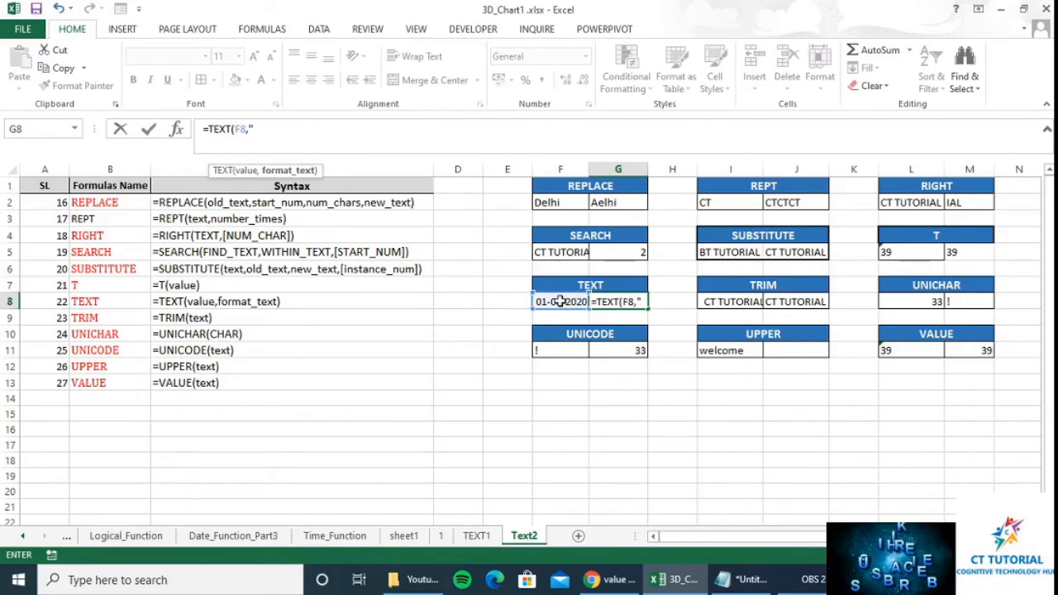
pyautogui.write('mm')
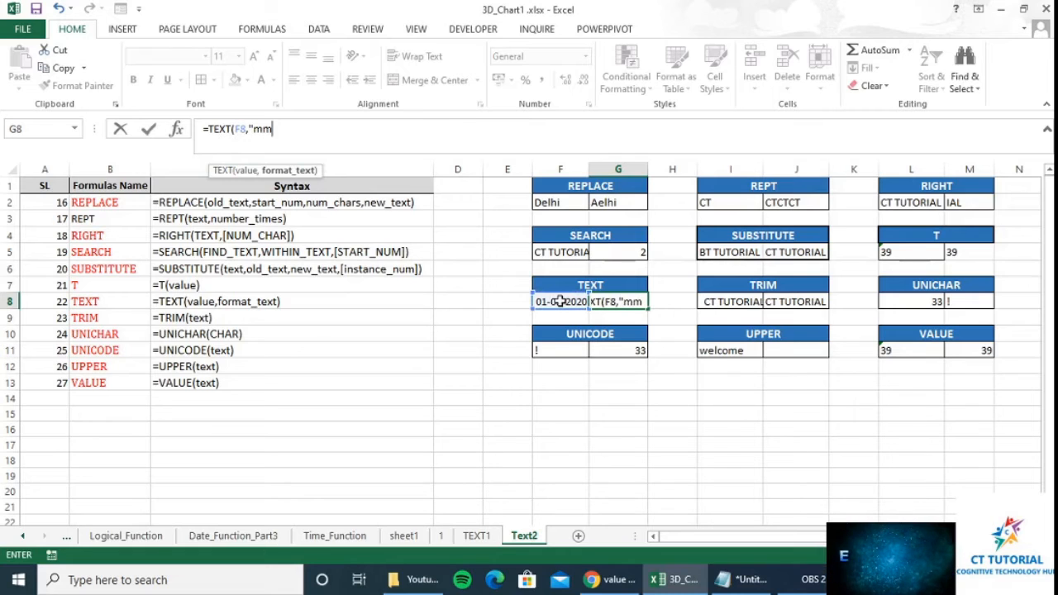
pyautogui.write('m')
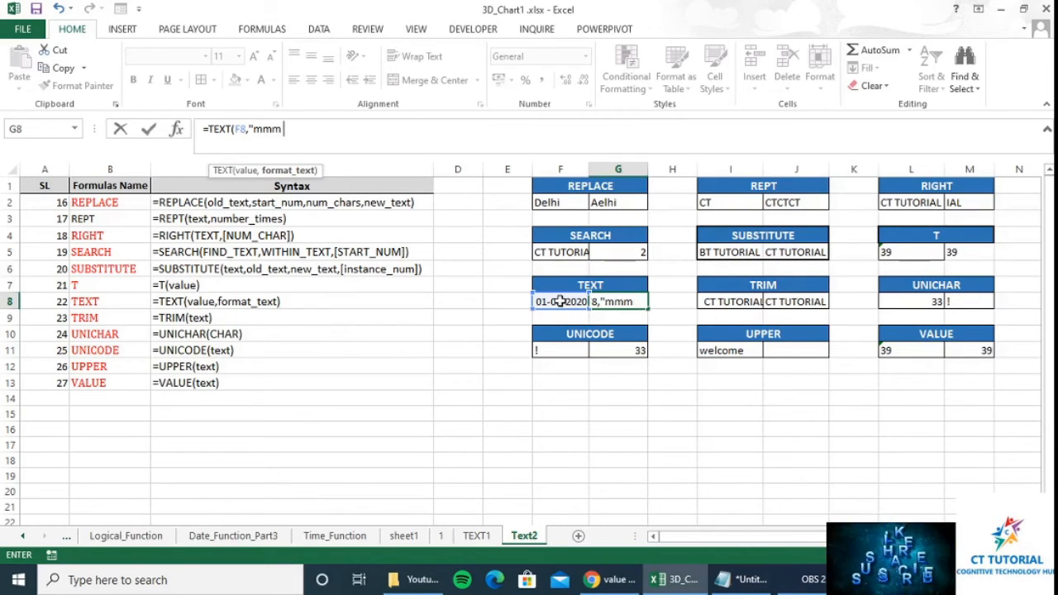
pyautogui.write(' DD')
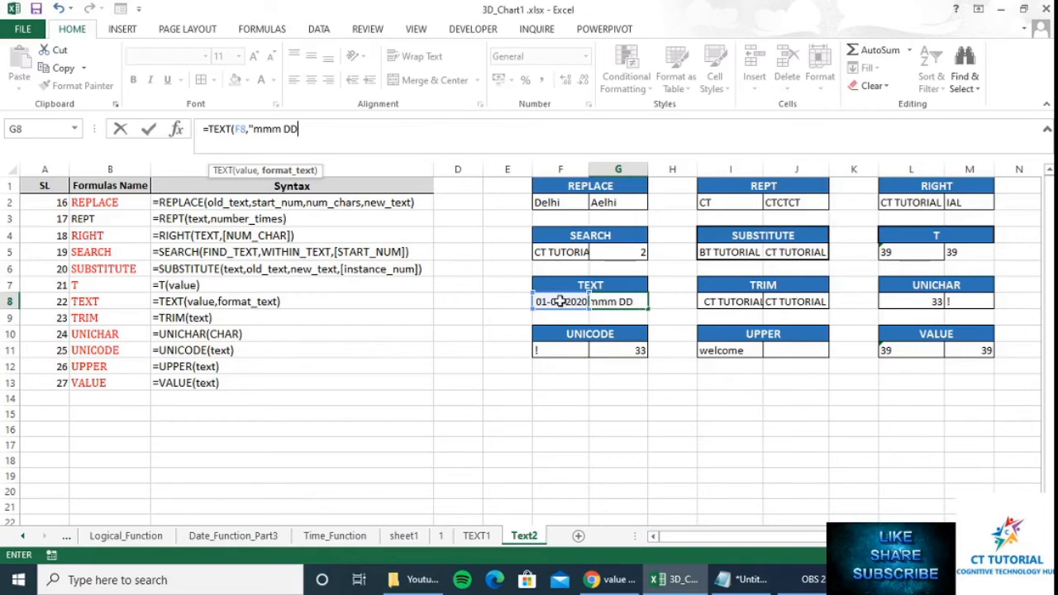
pyautogui.write(',Y')
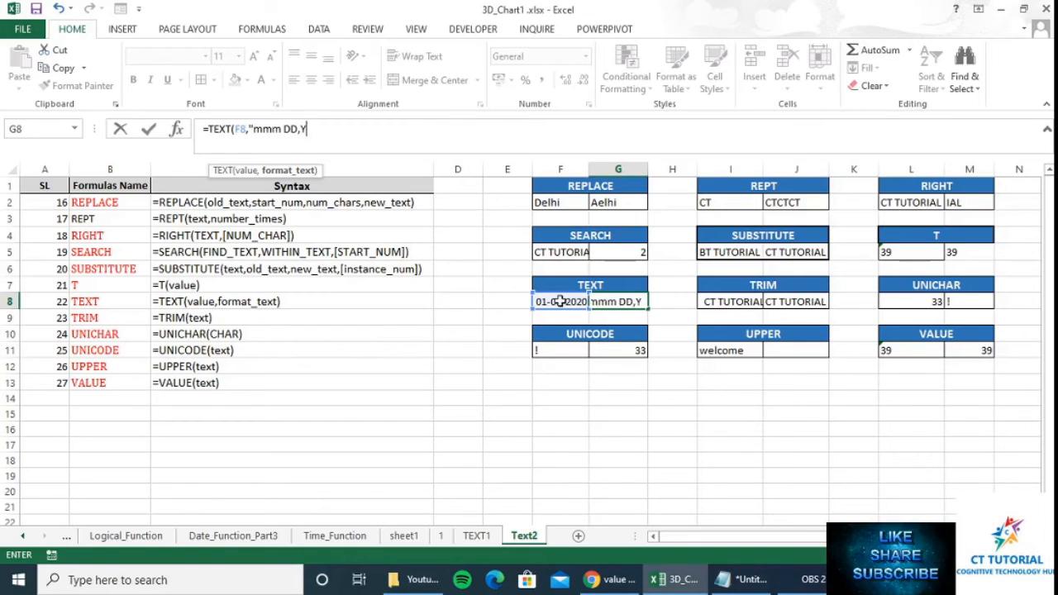
pyautogui.write('YYY')
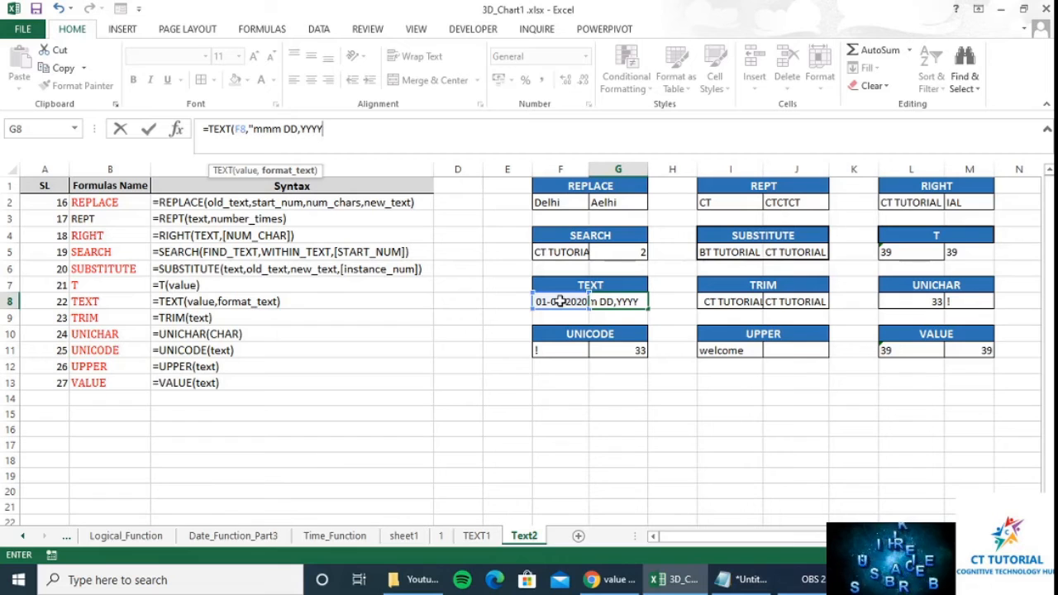
pyautogui.write('")')
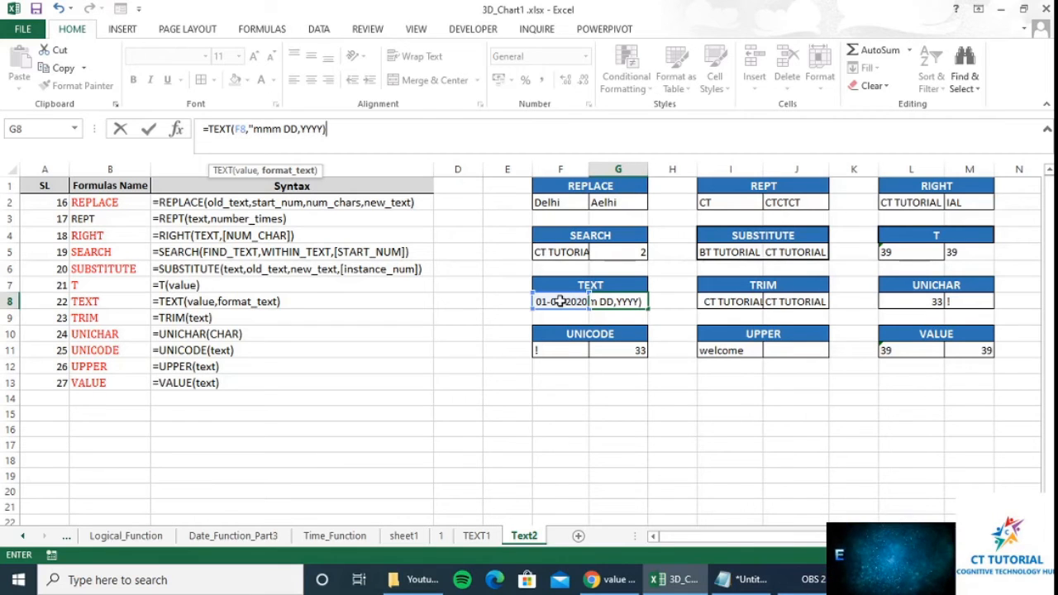
pyautogui.press('Return')
pyautogui.press('Return')
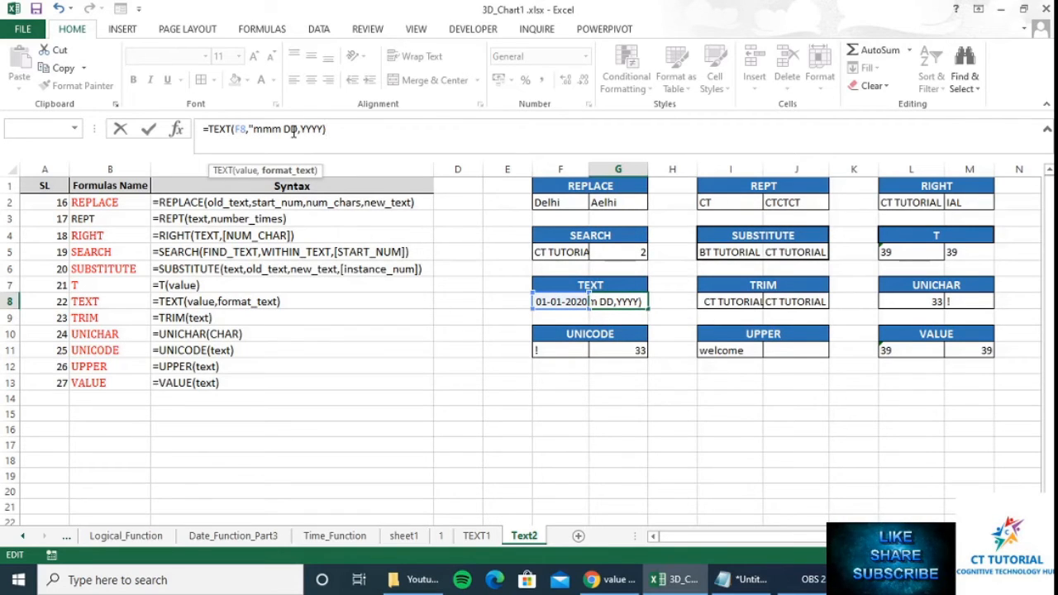
# - Add the missing closing quotation mark after YYYY so G8 reads =TEXT(F8,"mmm DD,YYYY"), and commit the formula
pyautogui.moveTo(292, 131); pyautogui.dragTo(324, 129)
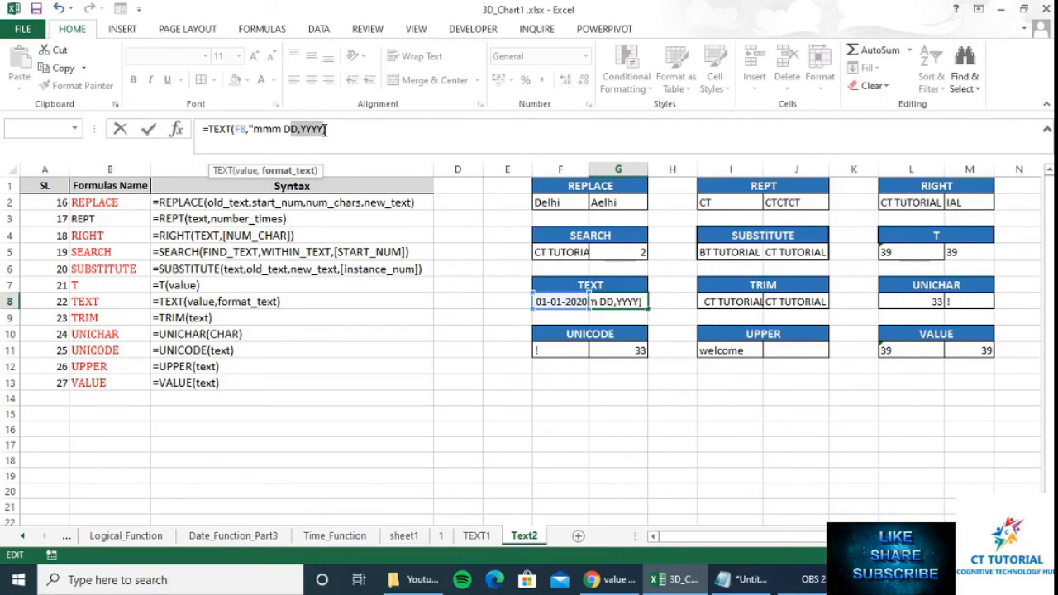
pyautogui.click(325, 129)
pyautogui.write('"')
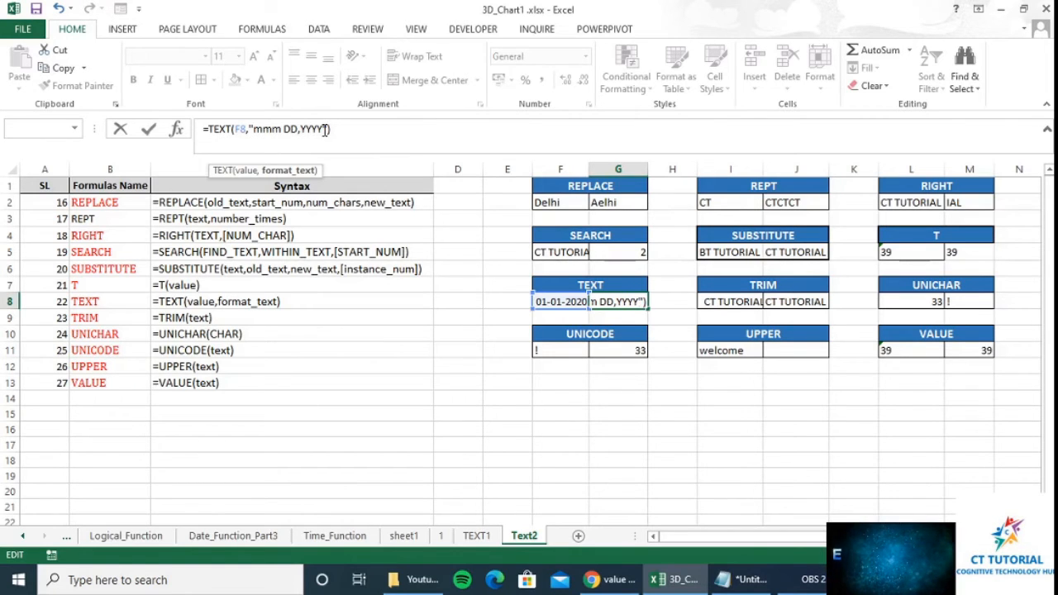
pyautogui.press('Return')
pyautogui.press('Up')
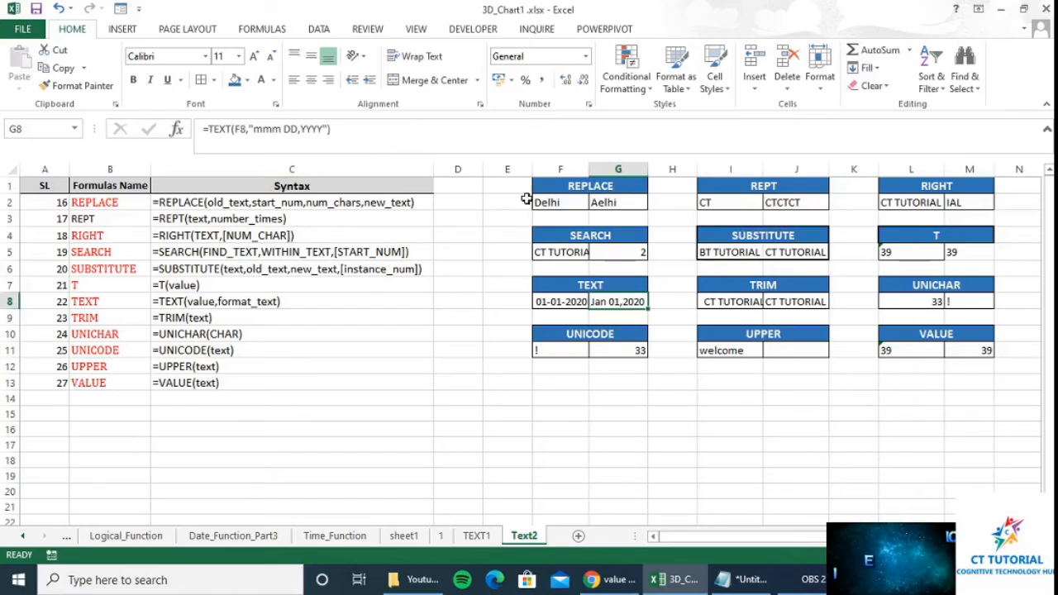
# - Try the dot-separated date 09.06.2020 in the TEXT example's source cell F8
pyautogui.click(557, 301)
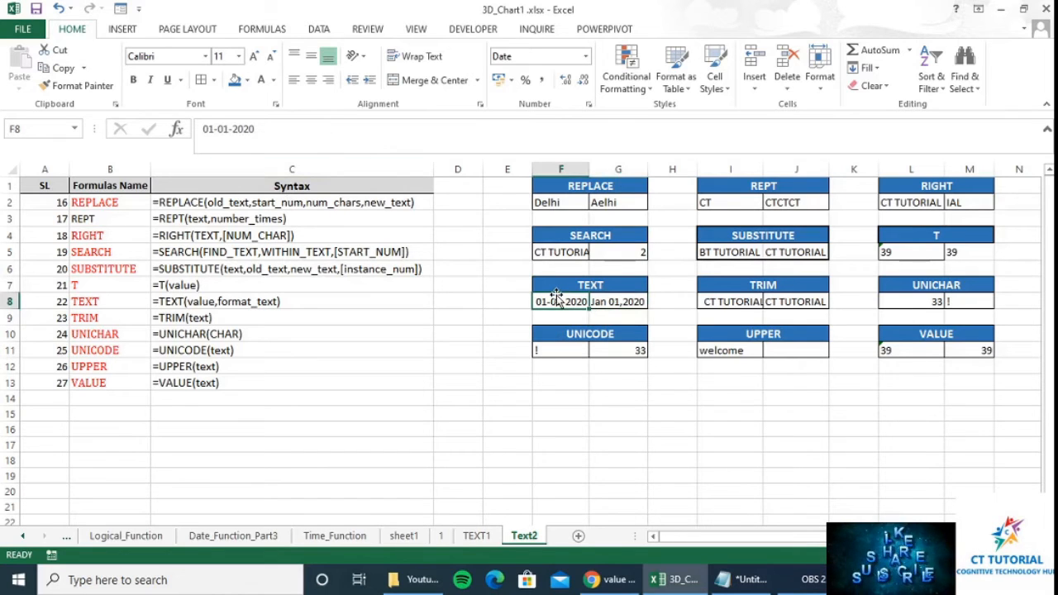
pyautogui.write('09')
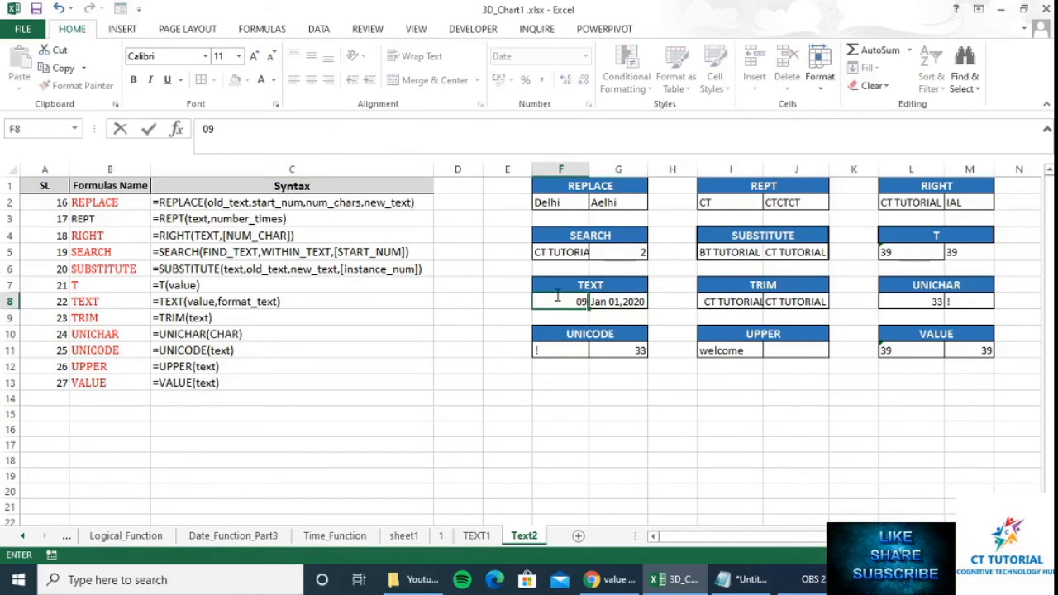
pyautogui.write('.06.2')
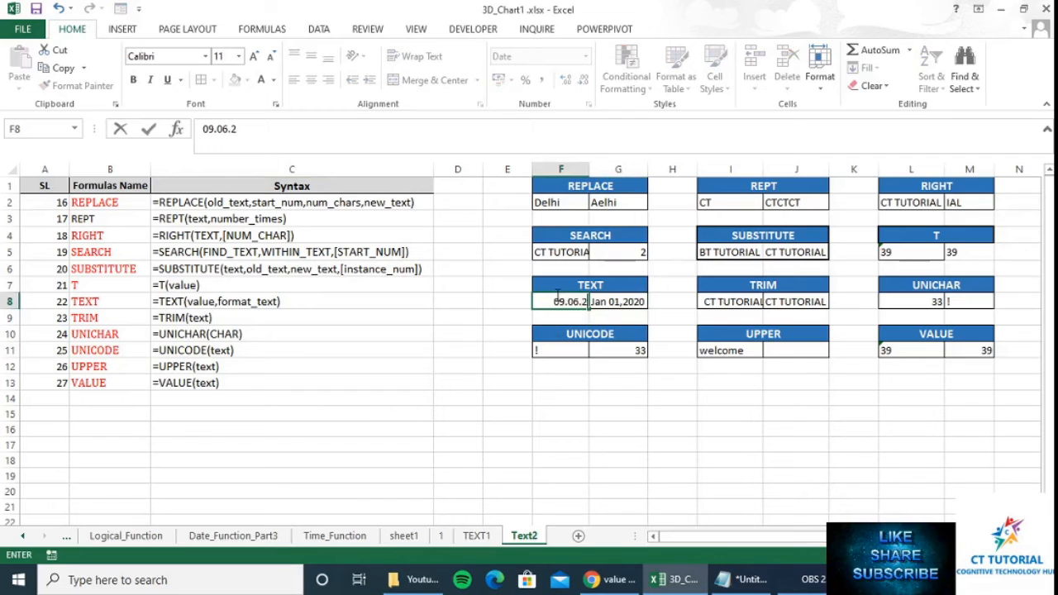
pyautogui.write('0202')
pyautogui.press('Return')
# - Enter the date 09/06/2020 in F8 and check the TEXT formula in G8
pyautogui.click(557, 301)
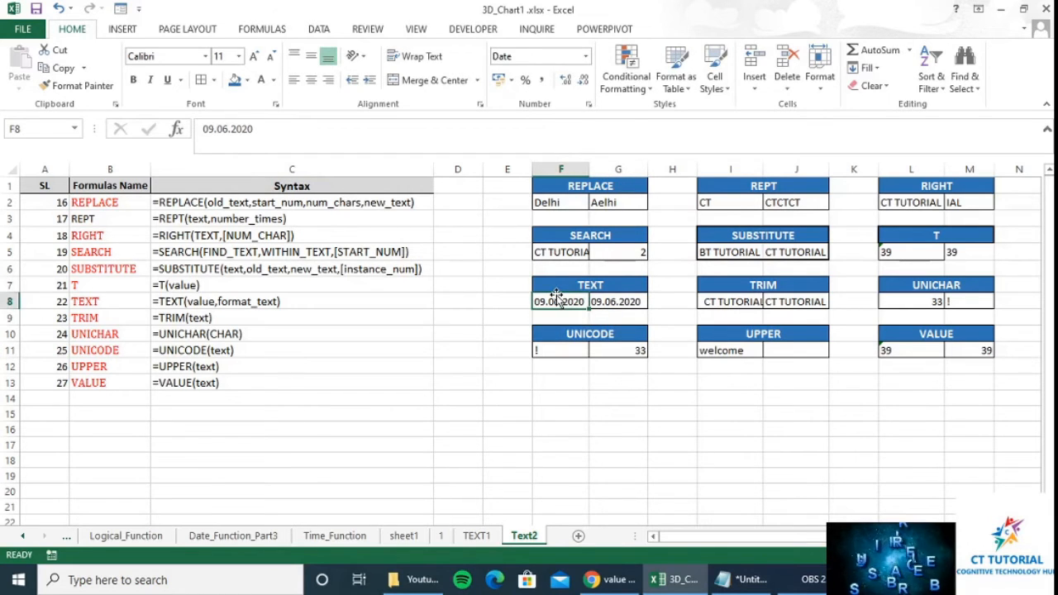
pyautogui.write('09/')
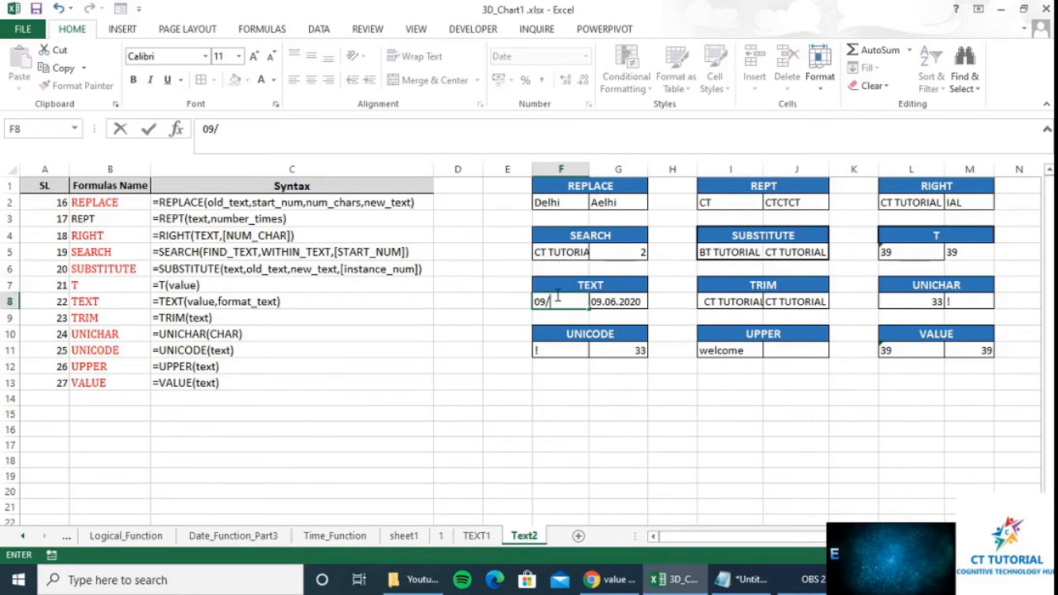
pyautogui.write('06/2020')
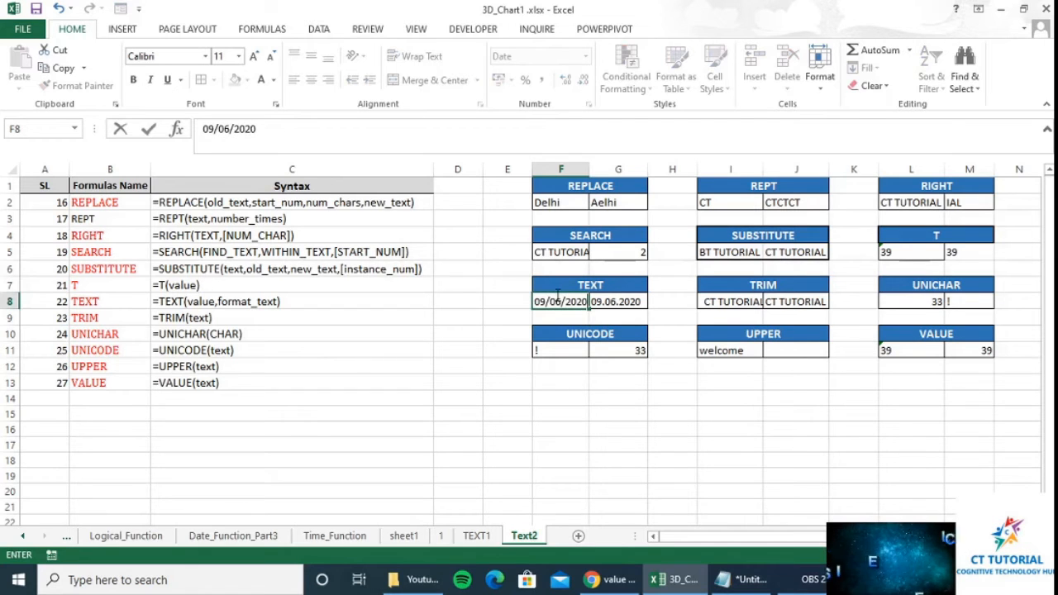
pyautogui.press('Return')
pyautogui.click(557, 295)
pyautogui.press('Right')
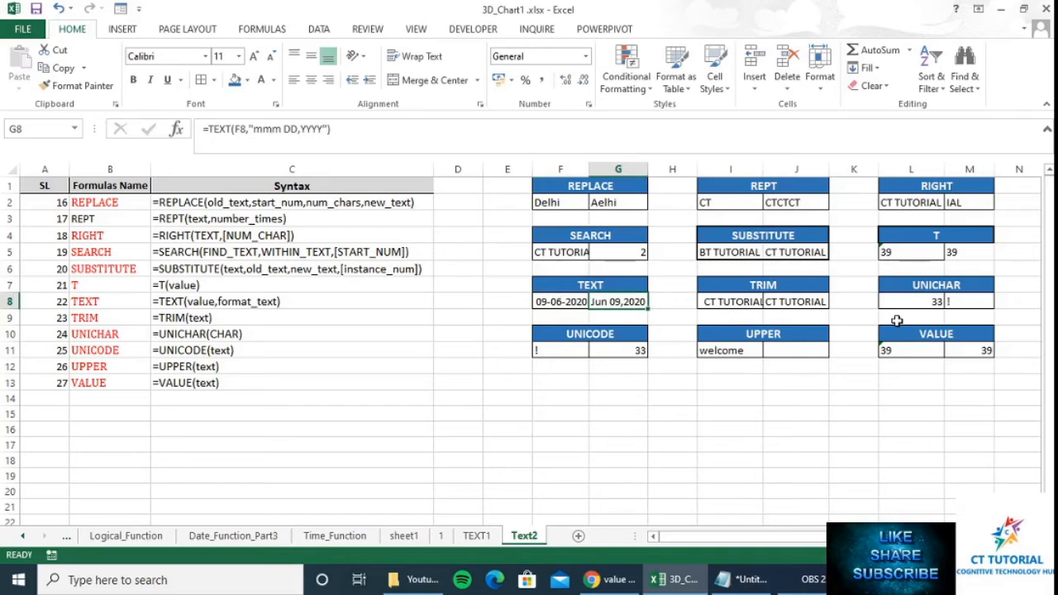
# - Copy the TRIM example's source text from I8 into Notepad, remove the trailing line break, and return to Excel
pyautogui.click(723, 301)
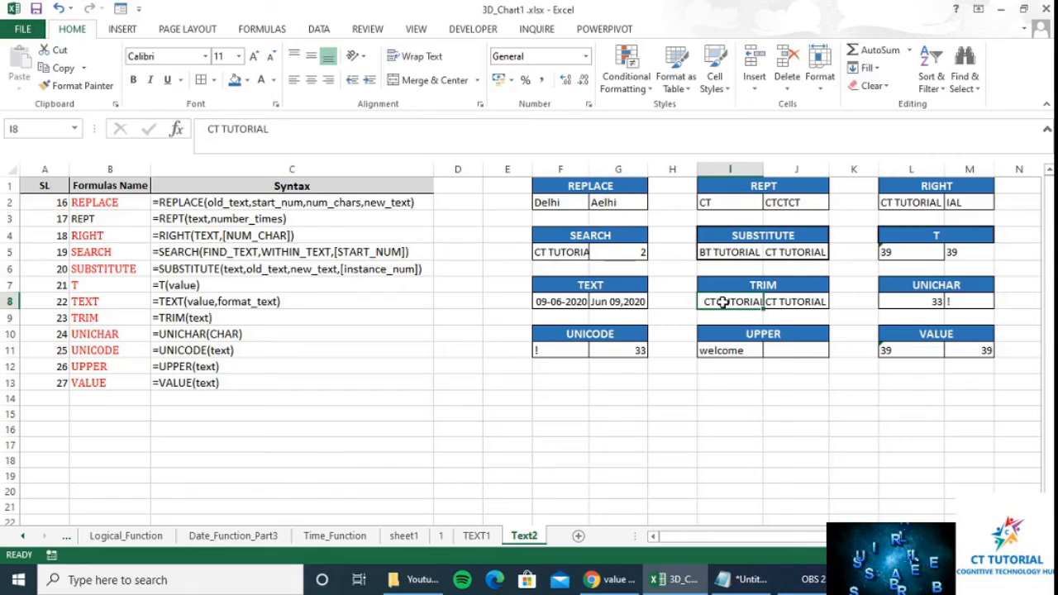
pyautogui.press('Right')
pyautogui.press('Left')
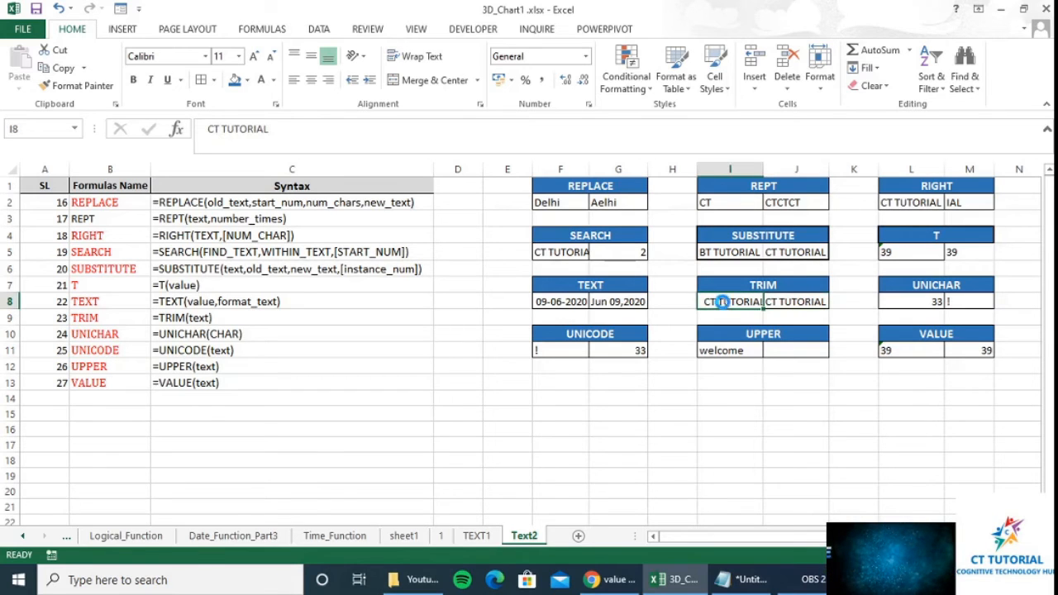
pyautogui.hotkey('ctrl', 'c')
pyautogui.click(743, 579)
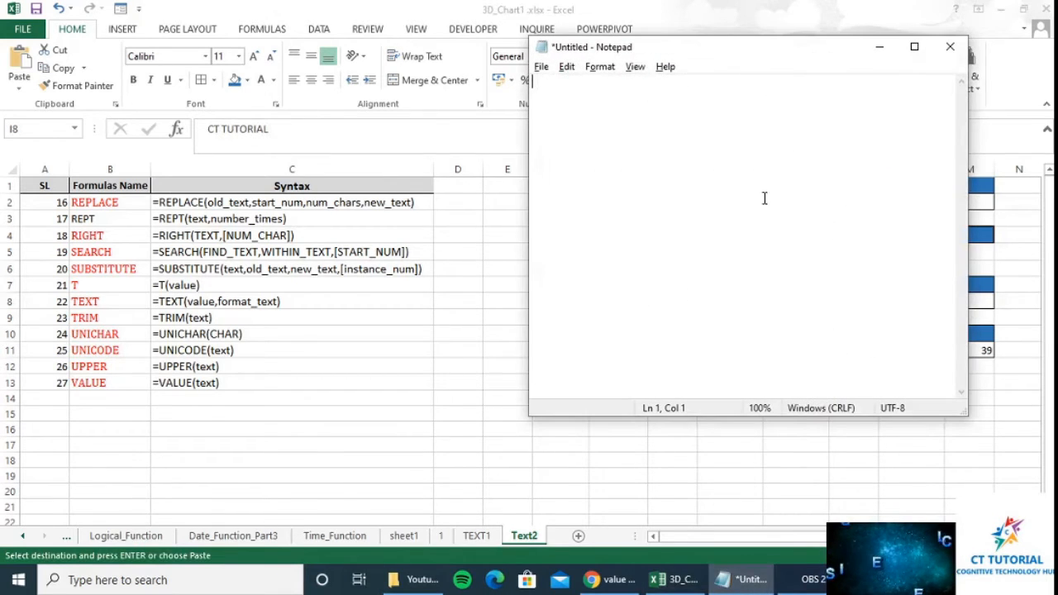
pyautogui.hotkey('ctrl', 'v')
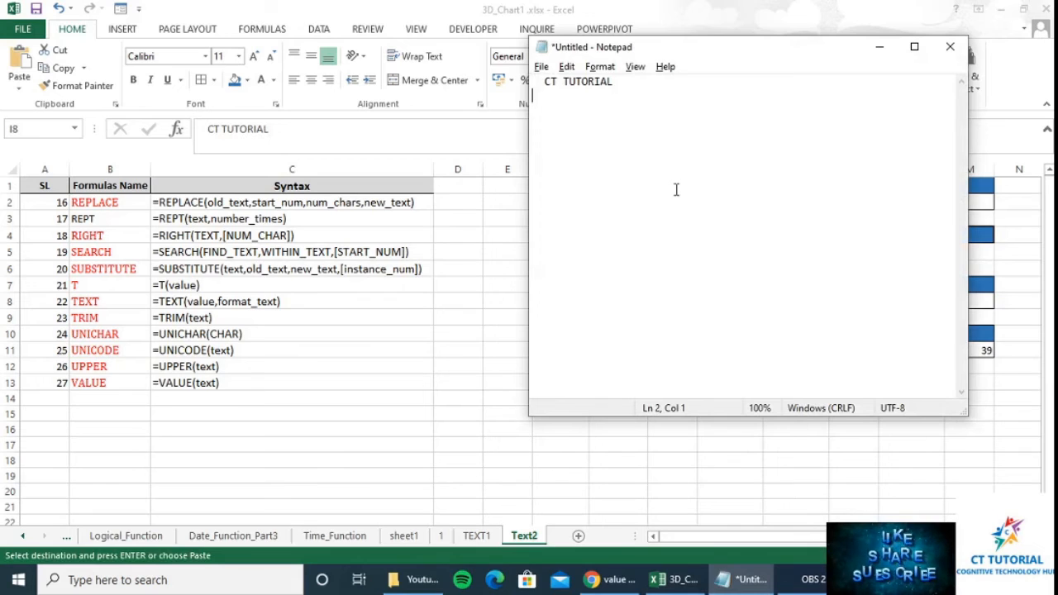
pyautogui.press('BackSpace')
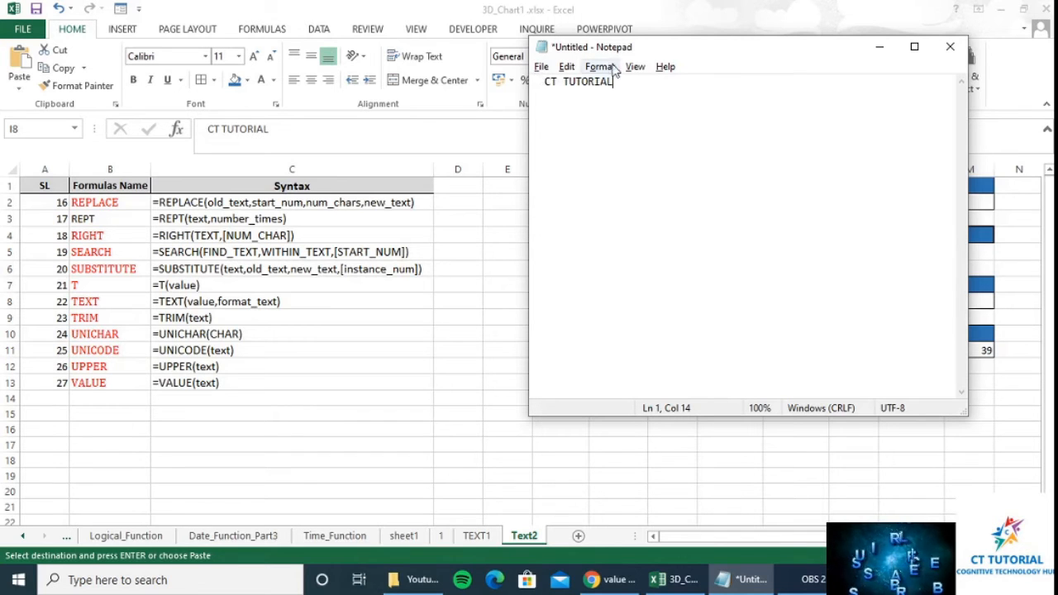
pyautogui.click(881, 46)
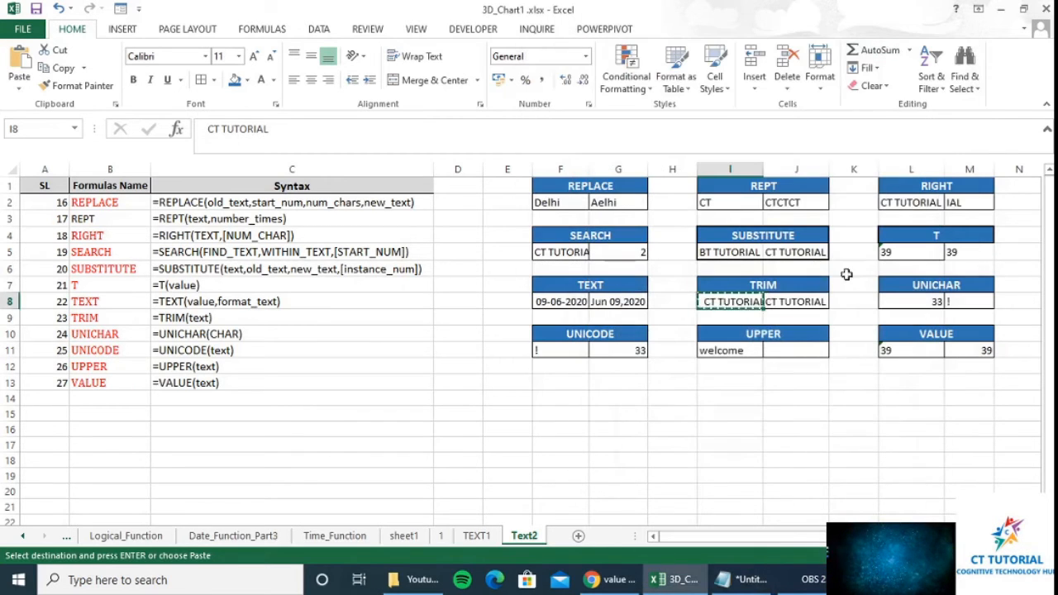
# - Re-enter the TRIM example's formula in J8 as =TRIM(I8)
pyautogui.click(795, 299)
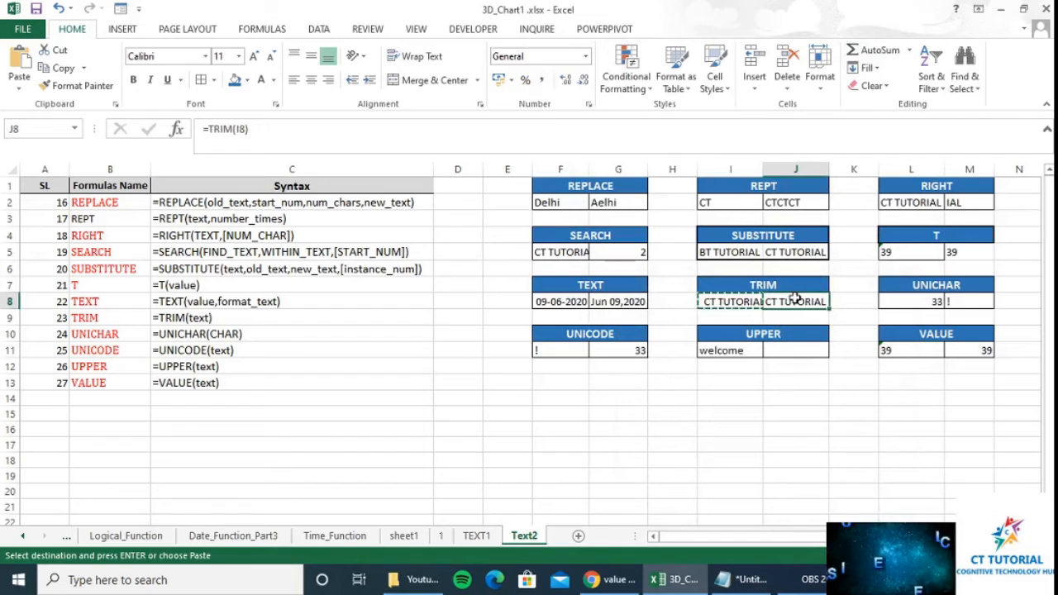
pyautogui.write('=trim')
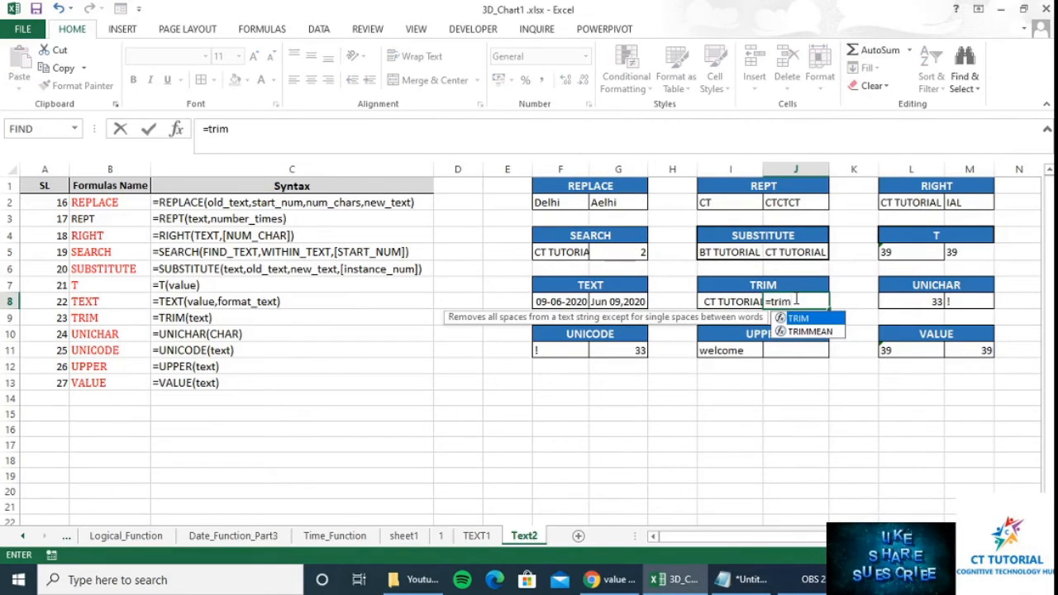
pyautogui.press('Tab')
pyautogui.press('Left')
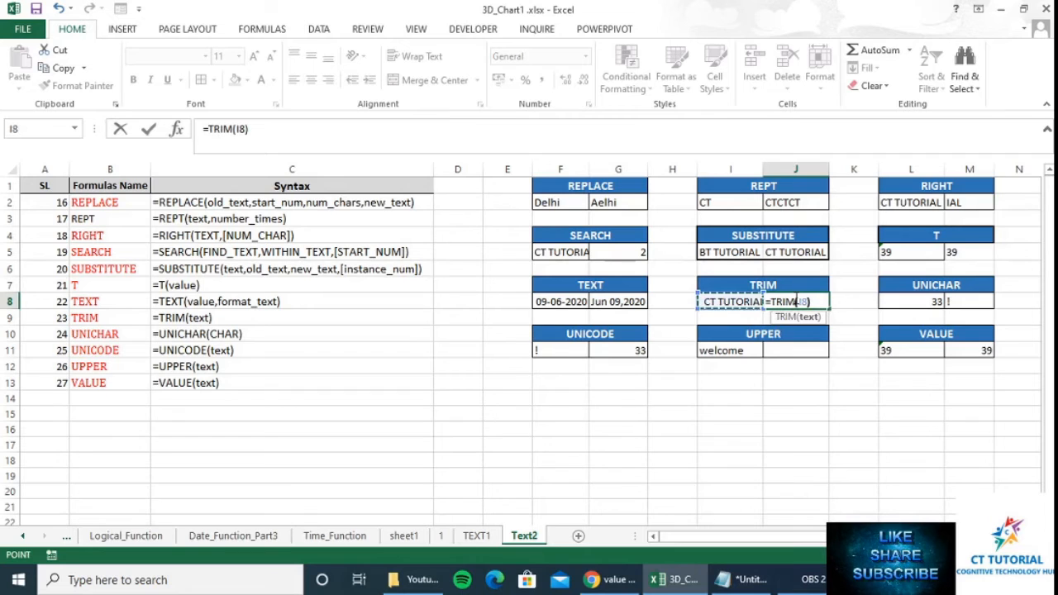
pyautogui.write(')')
pyautogui.press('Return')
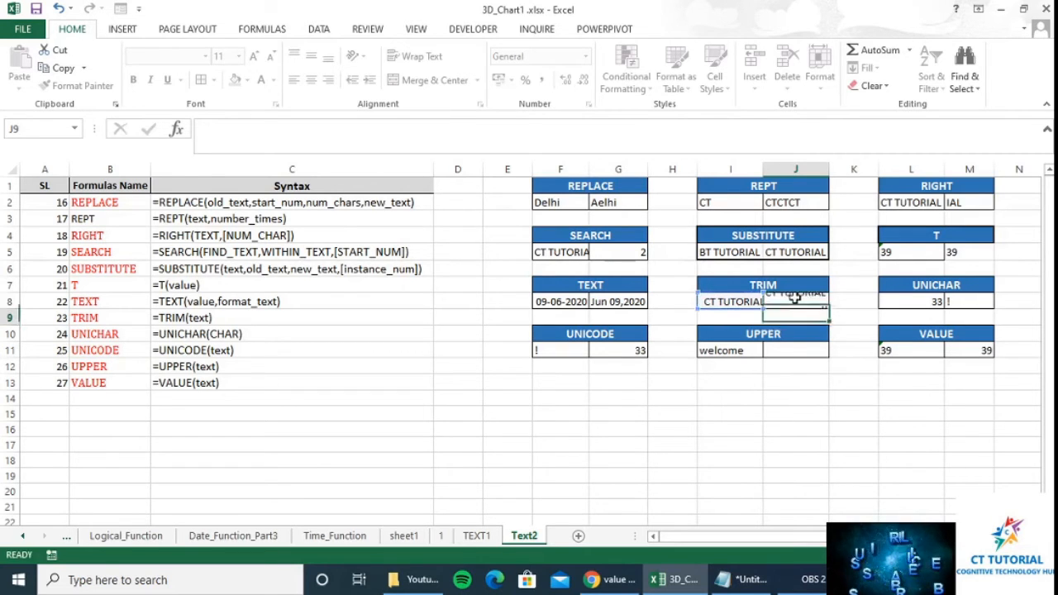
# - Copy the TRIM result from J8 onto a new line below the untrimmed text in Notepad, and return to Excel
pyautogui.click(793, 298)
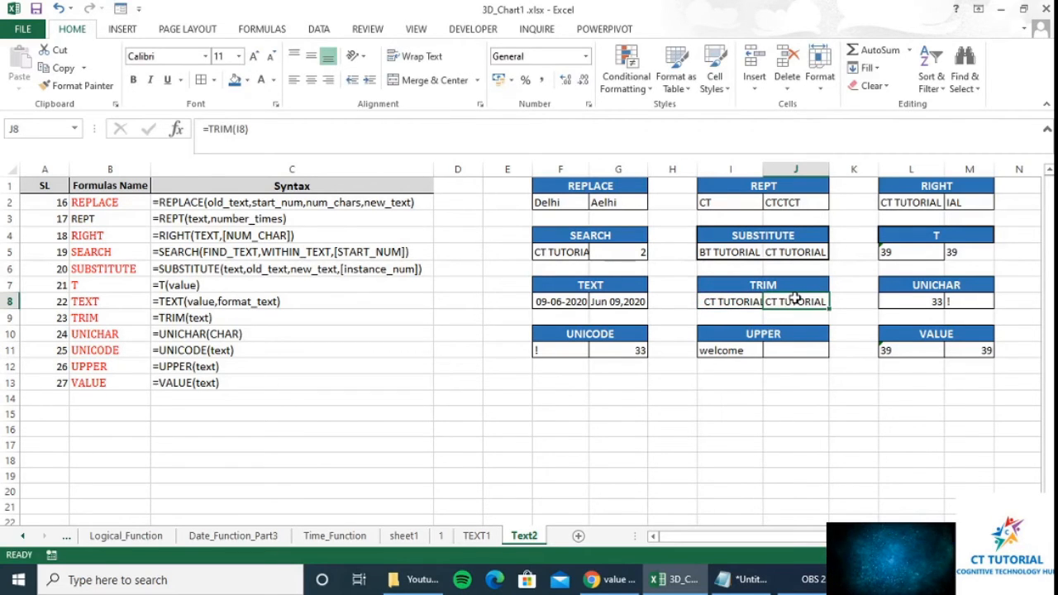
pyautogui.hotkey('ctrl', 'c')
pyautogui.hotkey('alt', 'Tab')
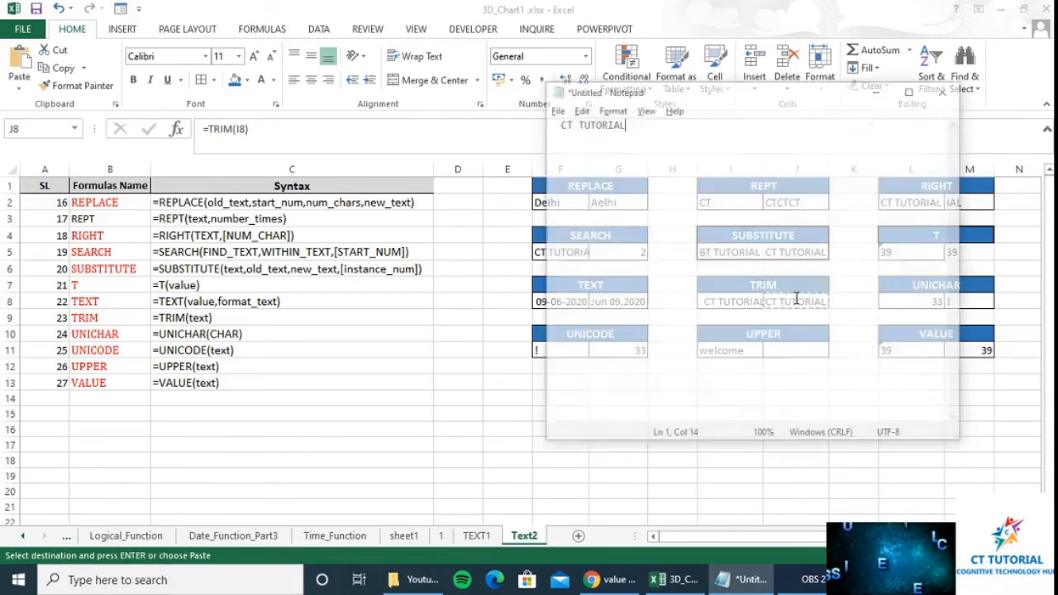
pyautogui.press('Return')
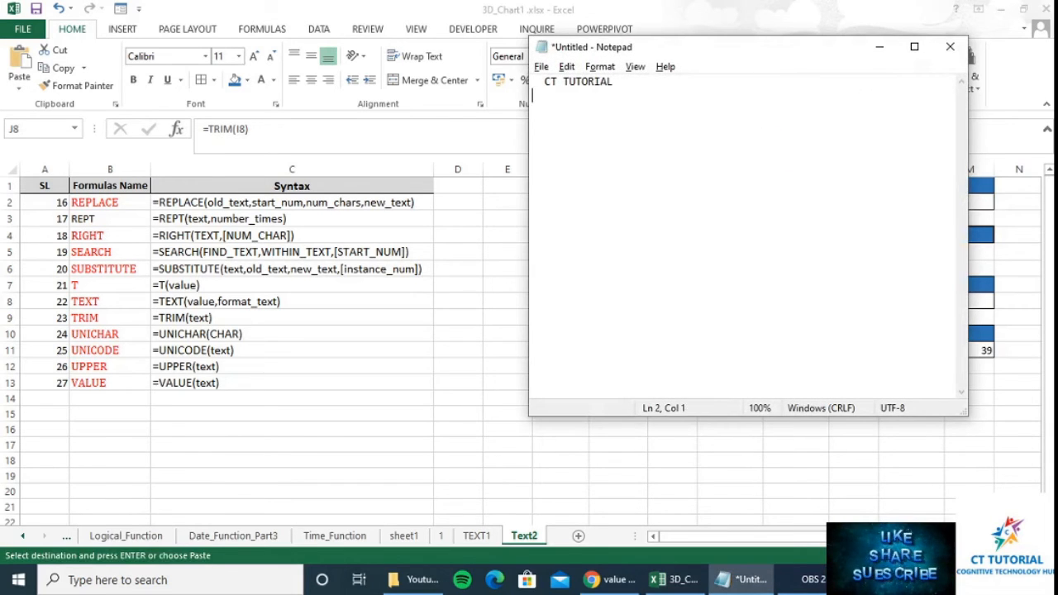
pyautogui.hotkey('ctrl', 'v')
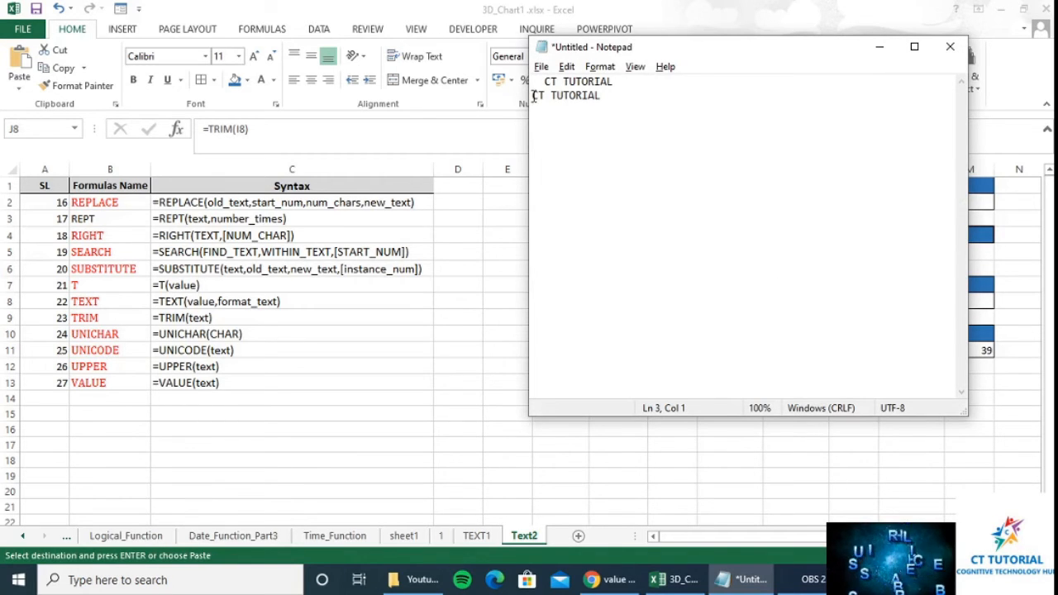
pyautogui.hotkey('alt', 'Tab')
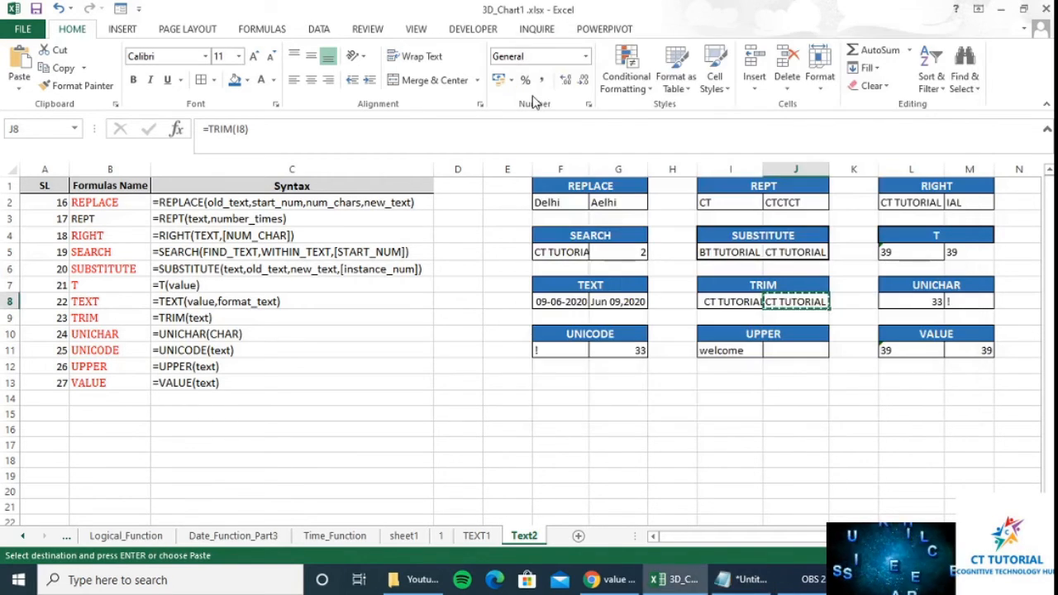
# - Try the code 39 in the UNICHAR example's source cell L8, and enter 33 in M8
pyautogui.click(940, 289)
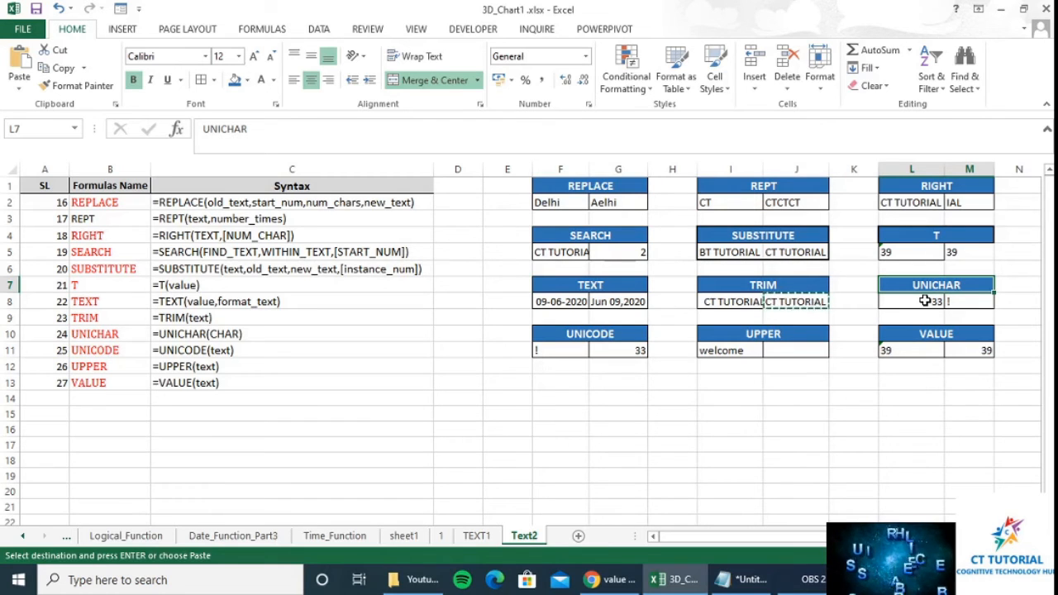
pyautogui.click(925, 301)
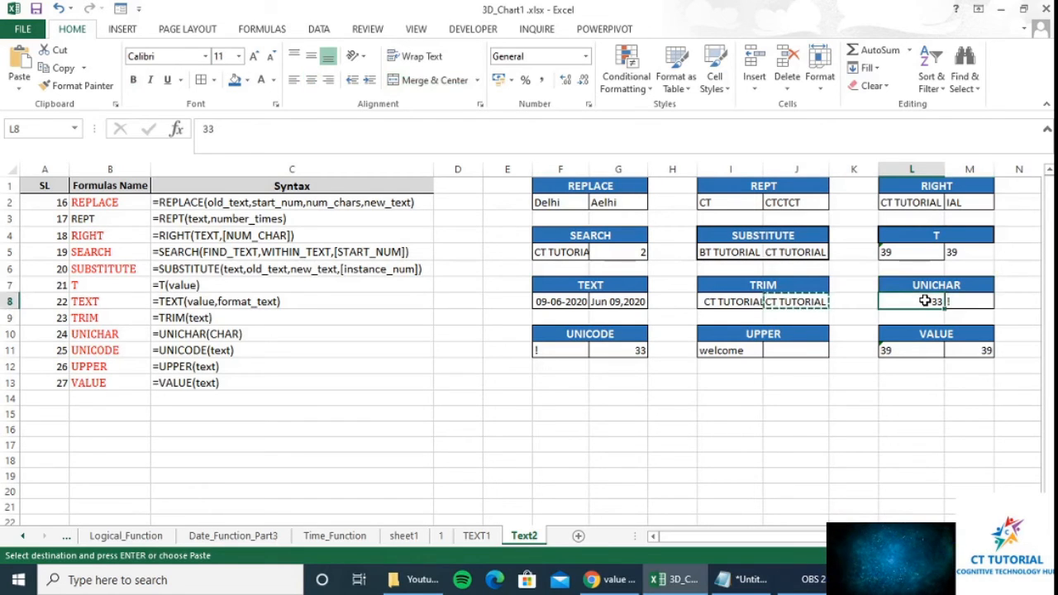
pyautogui.write('39')
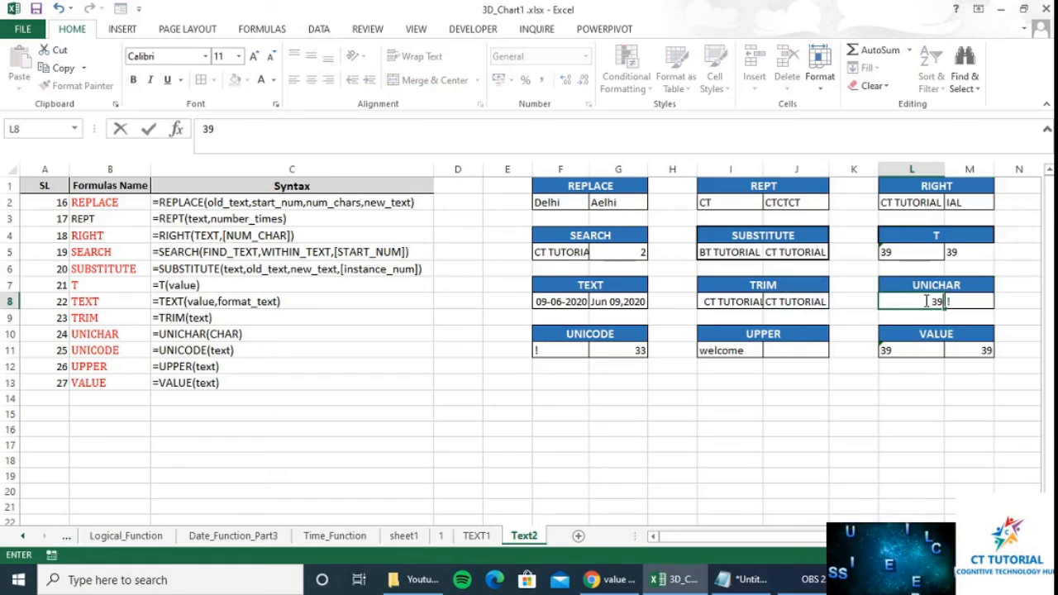
pyautogui.press('Tab')
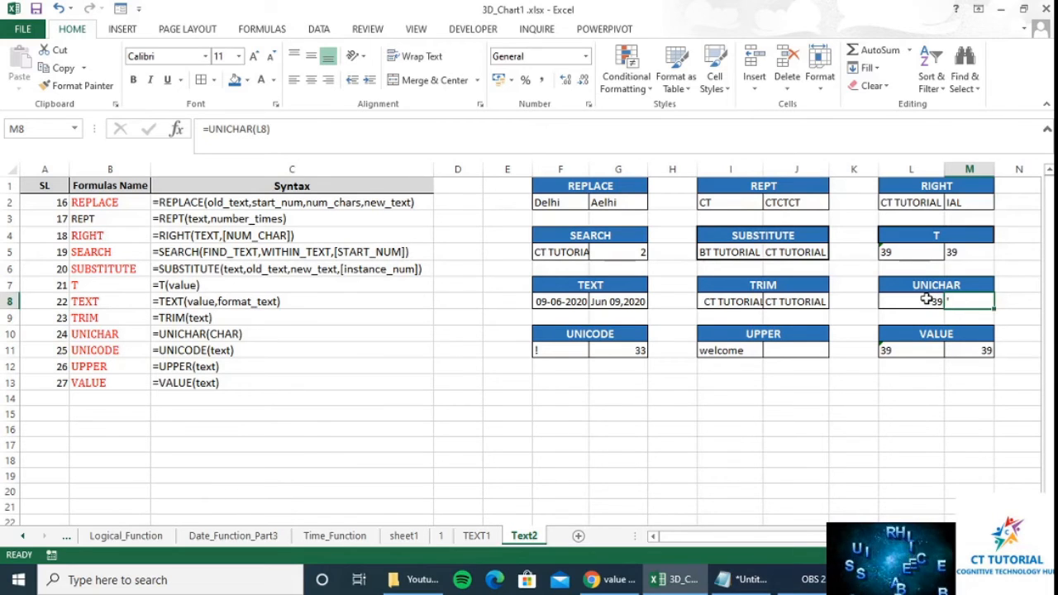
pyautogui.press('Return')
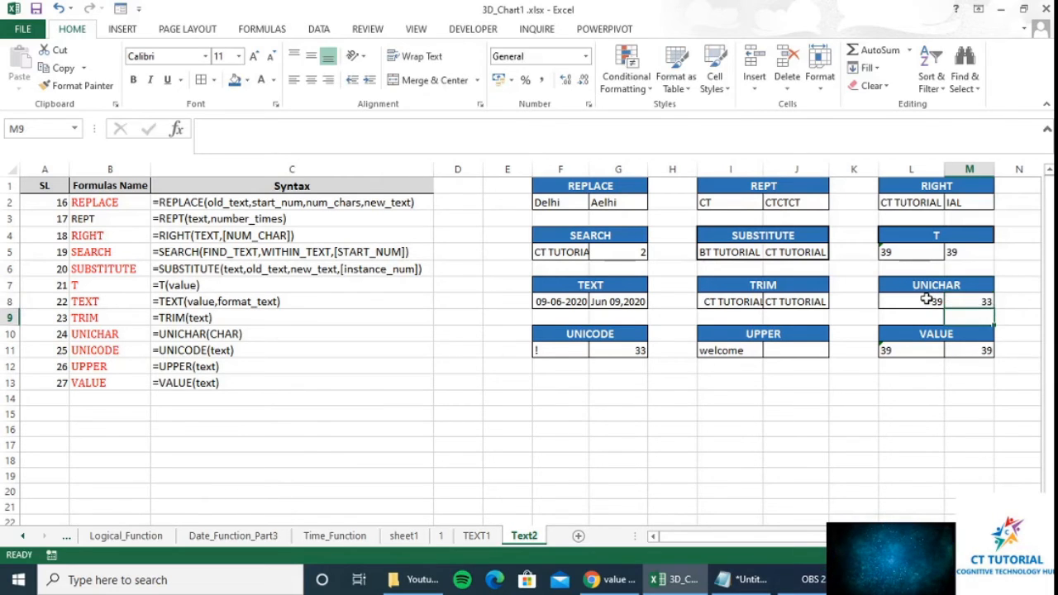
# - Set the UNICHAR source cell L8 to 33 and enter the formula =UNICHAR(L8) in M8
pyautogui.click(927, 300)
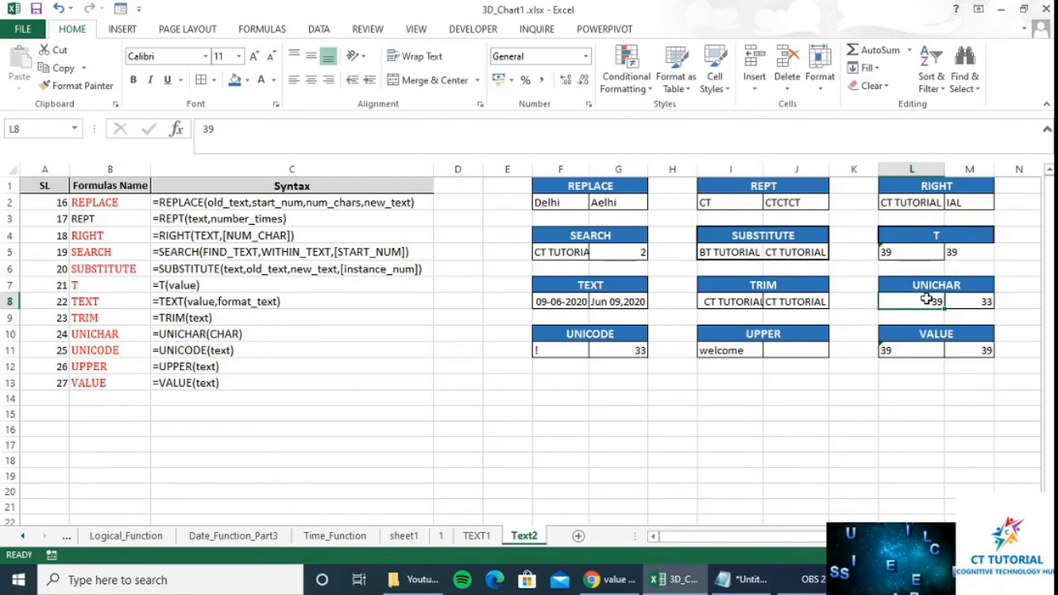
pyautogui.write('33')
pyautogui.press('Tab')
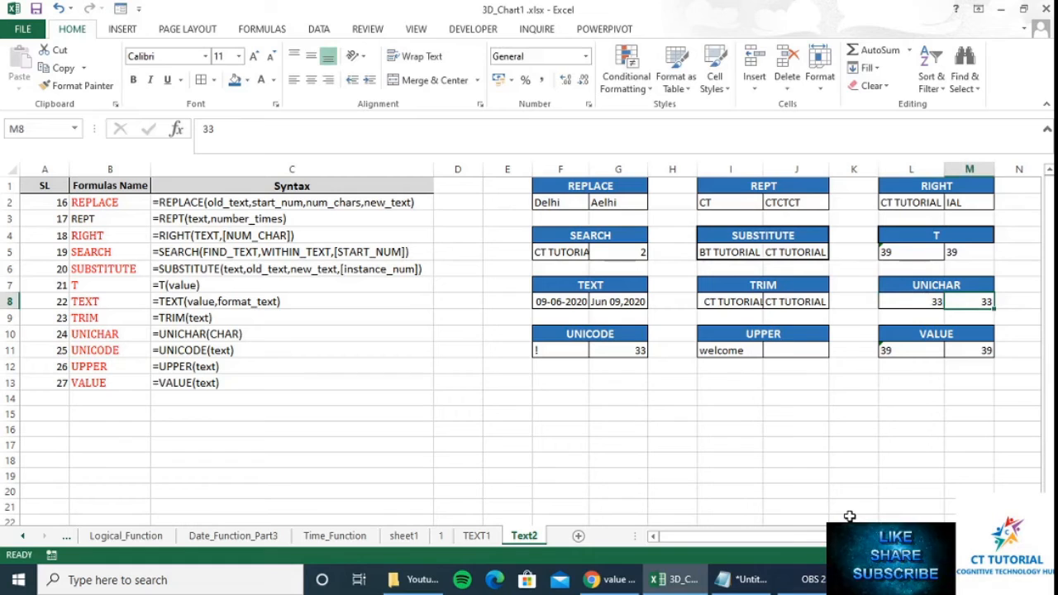
pyautogui.write('=uni')
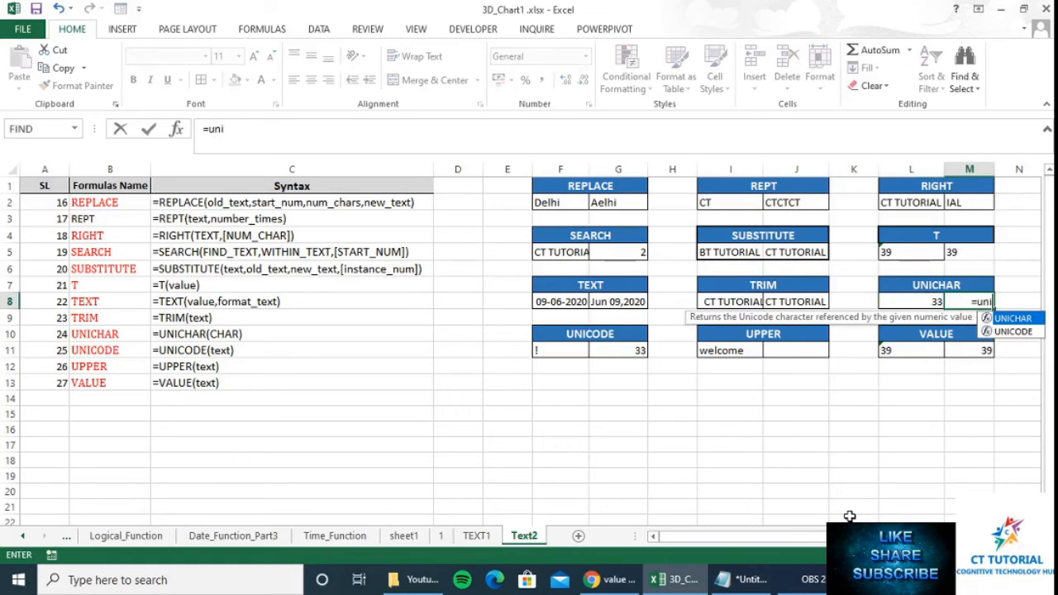
pyautogui.press('Tab')
pyautogui.press('Left')
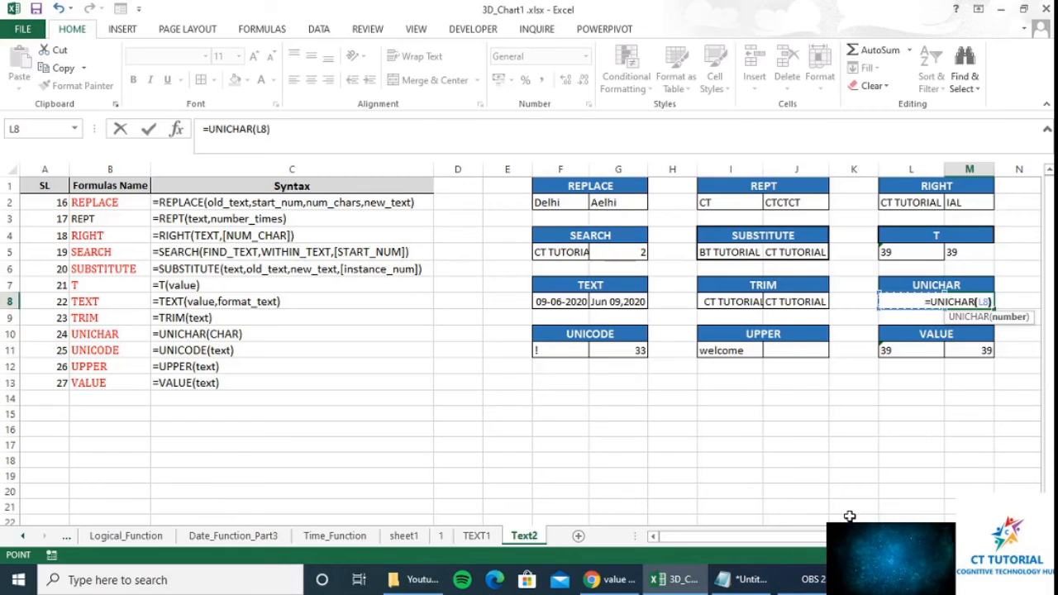
pyautogui.press('Return')
pyautogui.press('Up')
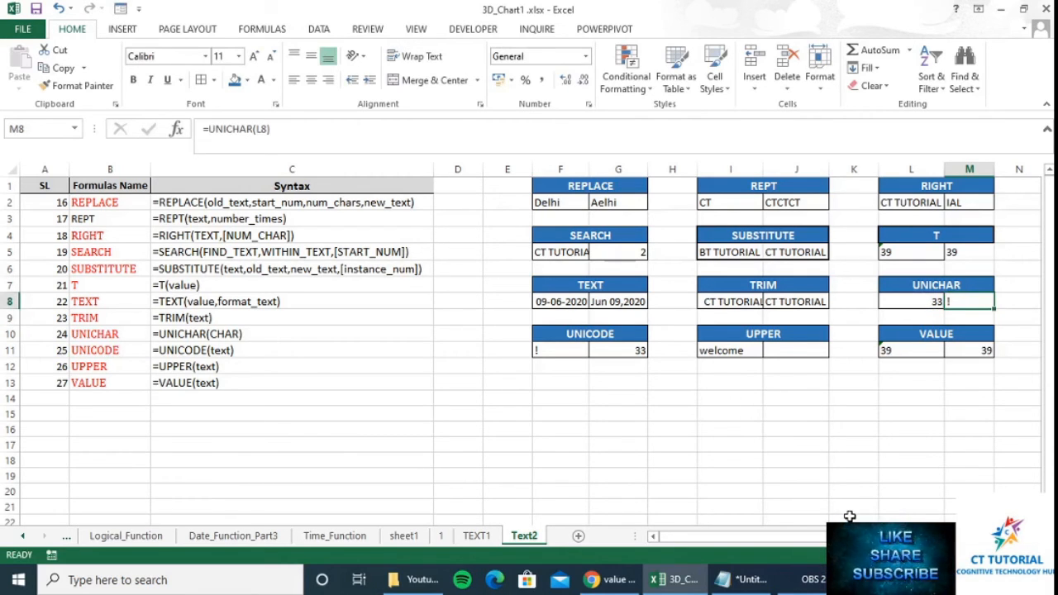
pyautogui.click(552, 354)
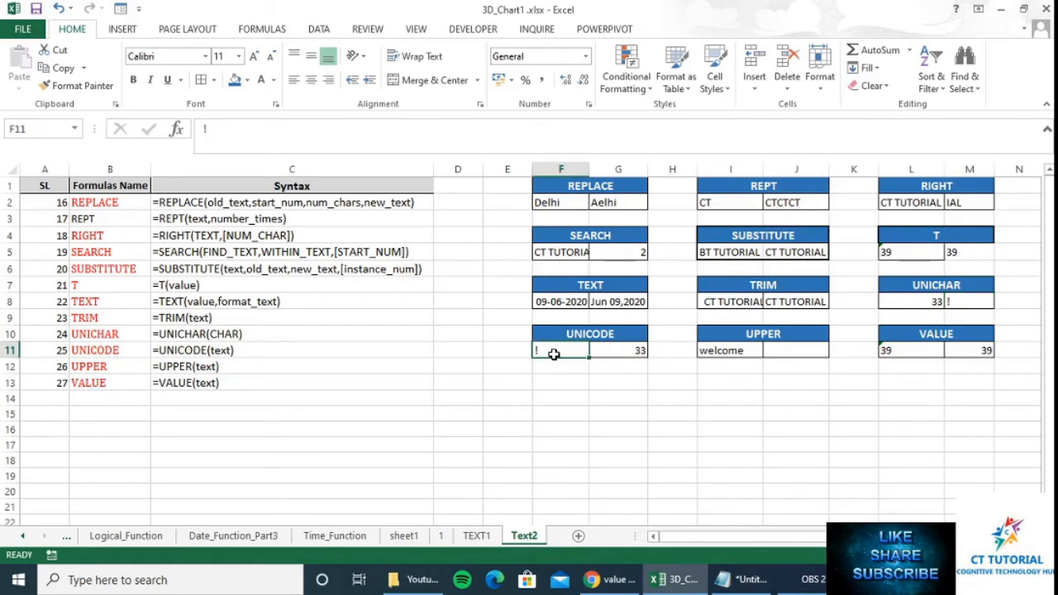
pyautogui.hotkey('ctrl', '1')
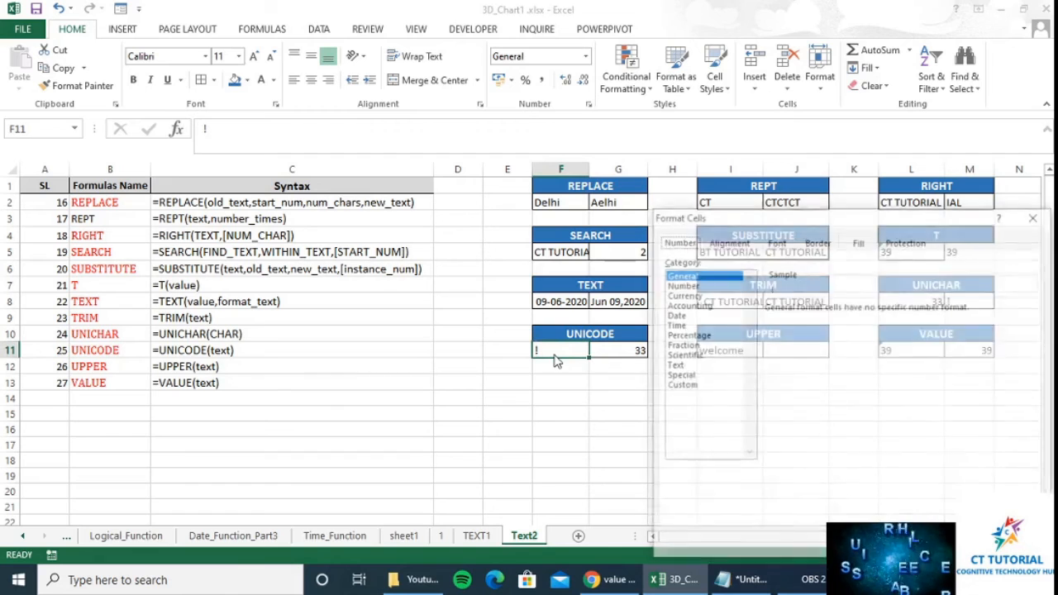
pyautogui.click(1035, 216)
# - Re-enter the UNICODE example's formula in G11 as =UNICODE(F11)
pyautogui.click(636, 354)
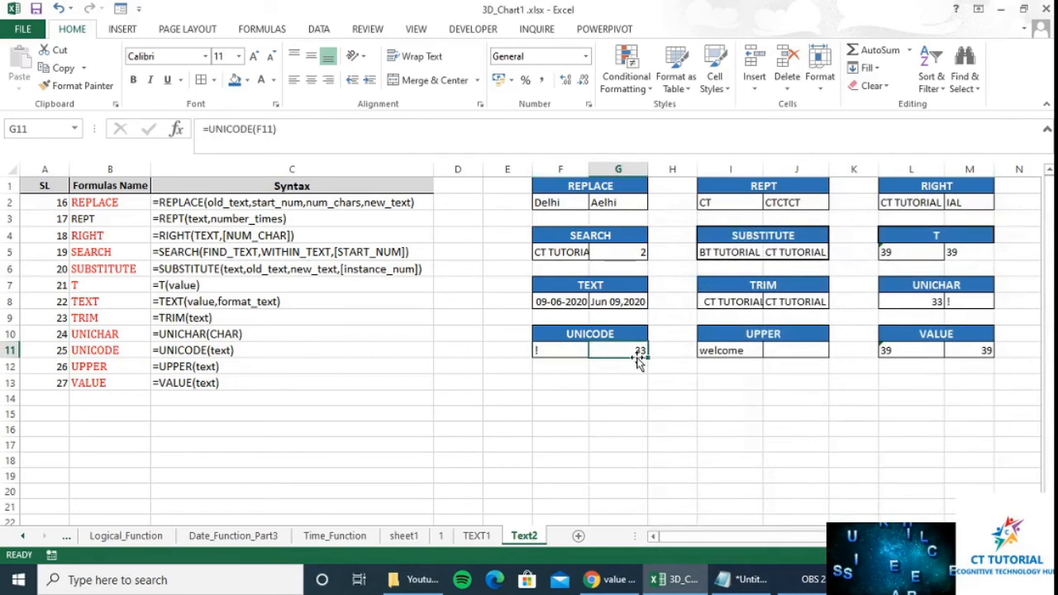
pyautogui.write('=')
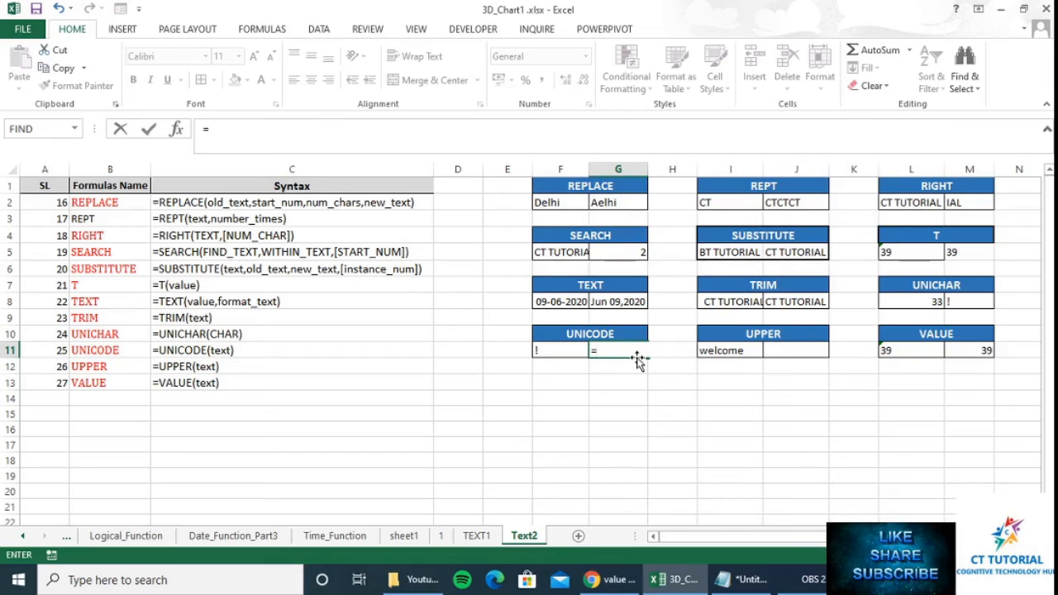
pyautogui.write('unico')
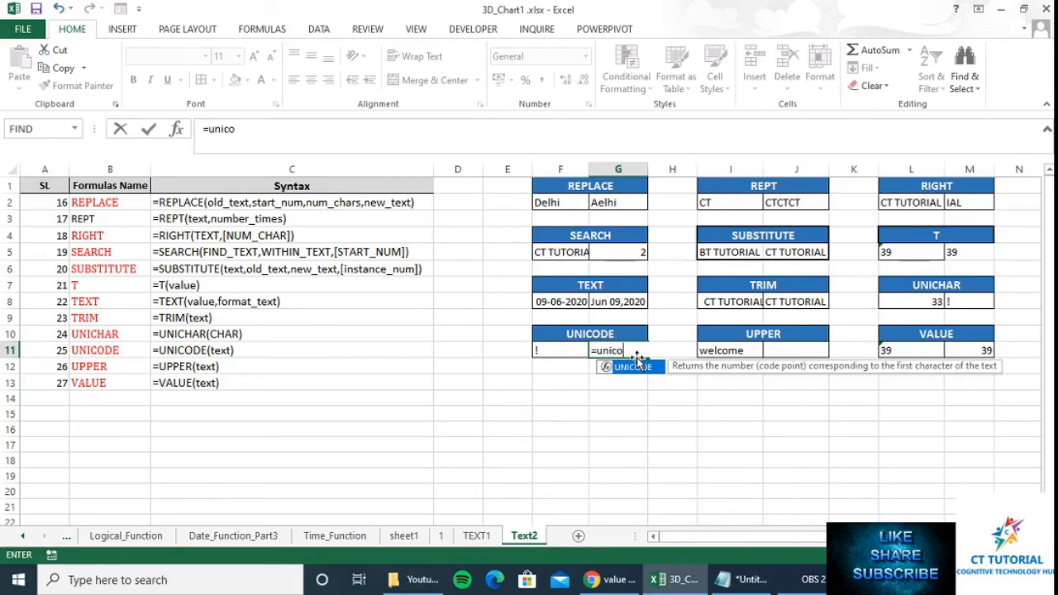
pyautogui.press('Tab')
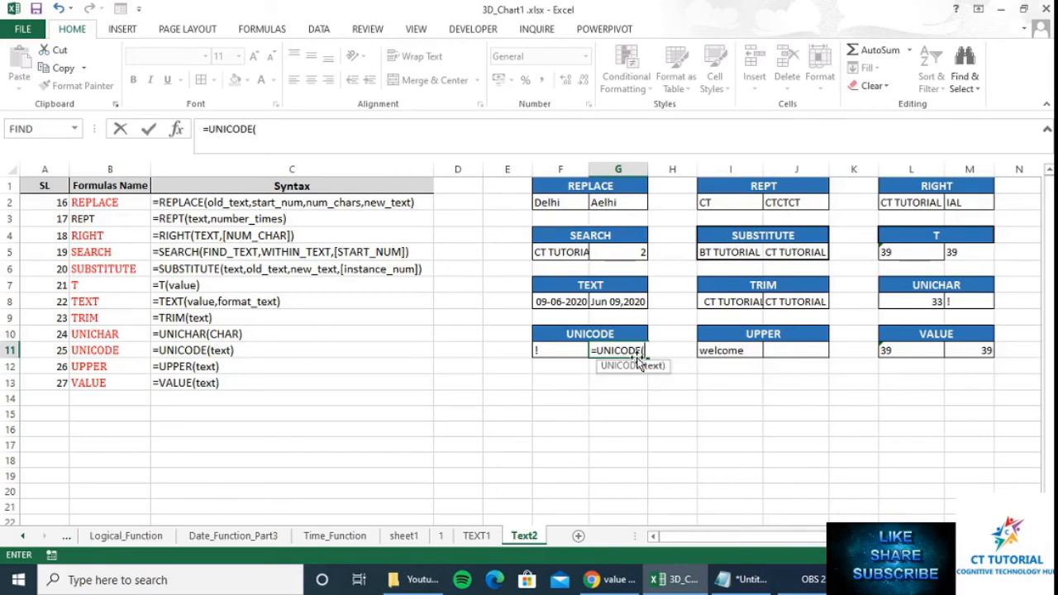
pyautogui.press('Left')
pyautogui.write(')')
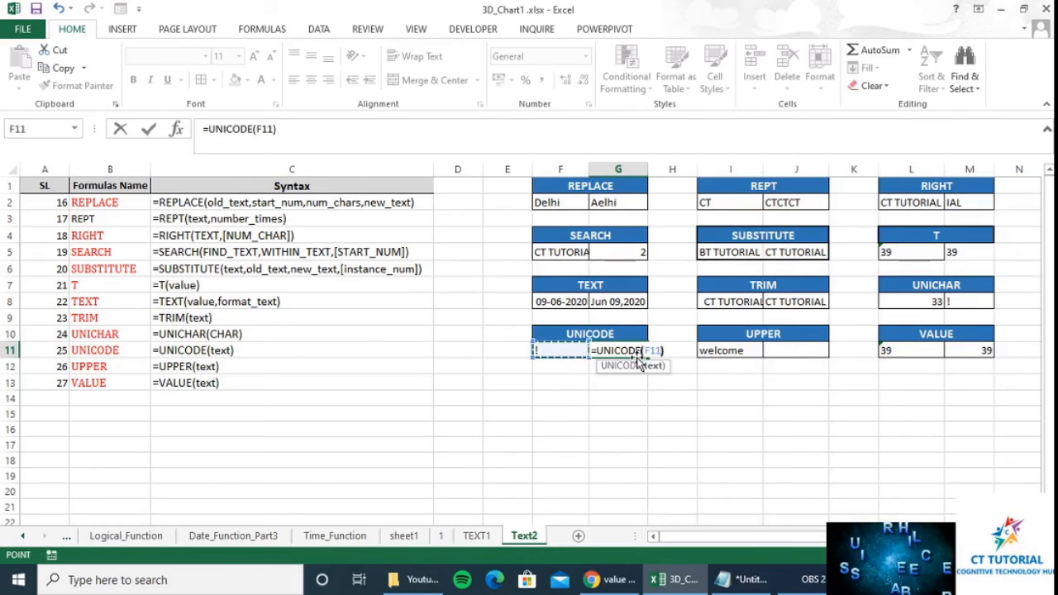
pyautogui.hotkey('ctrl', 'Return')
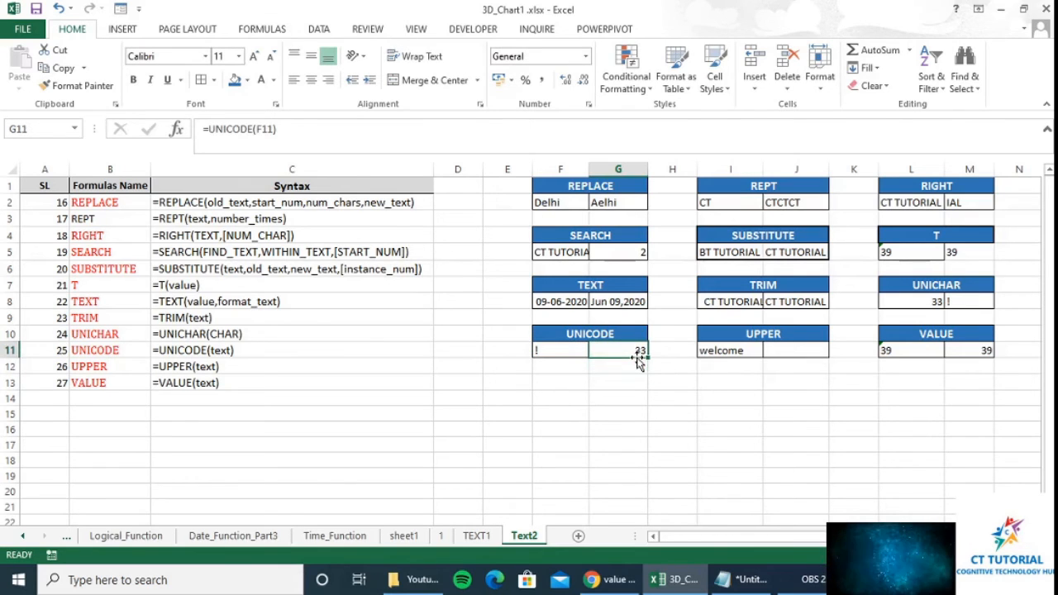
# - Try a double quotation mark and the > character in turn in the UNICODE example's source cell F11
pyautogui.click(552, 353)
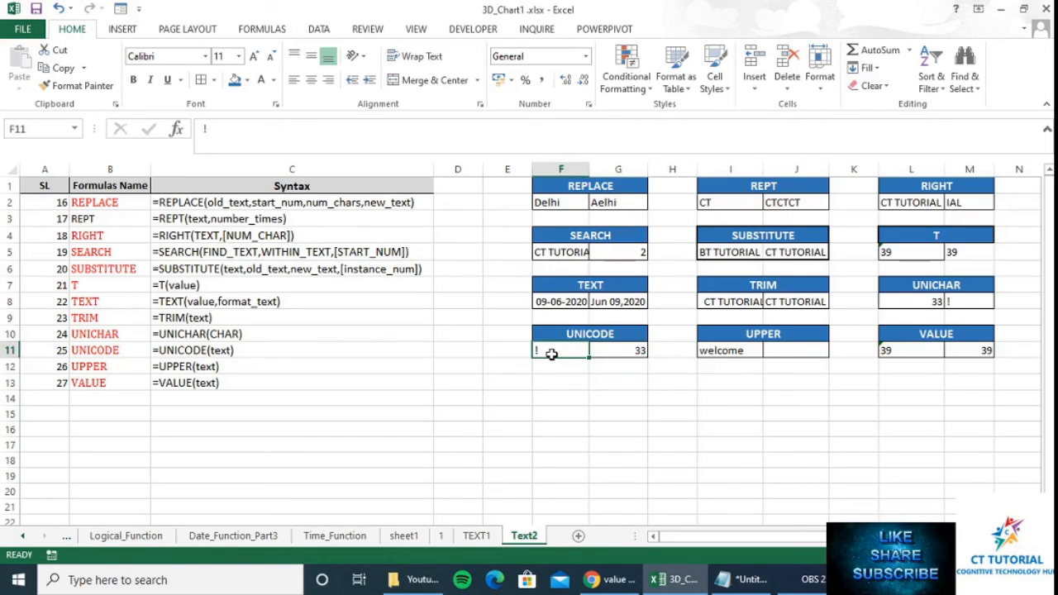
pyautogui.write('"')
pyautogui.press('Return')
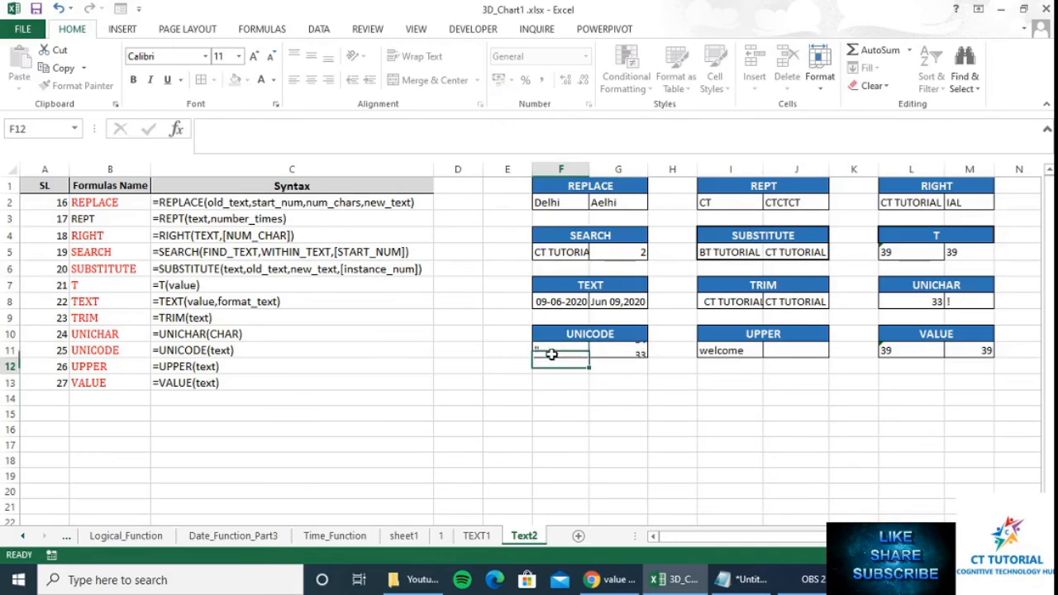
pyautogui.click(551, 354)
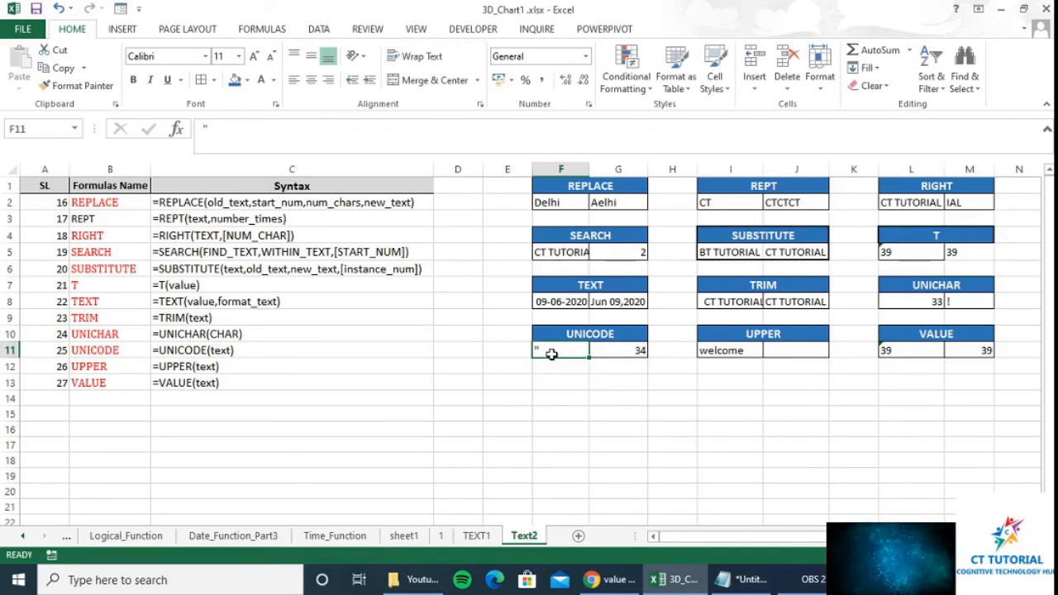
pyautogui.write('>')
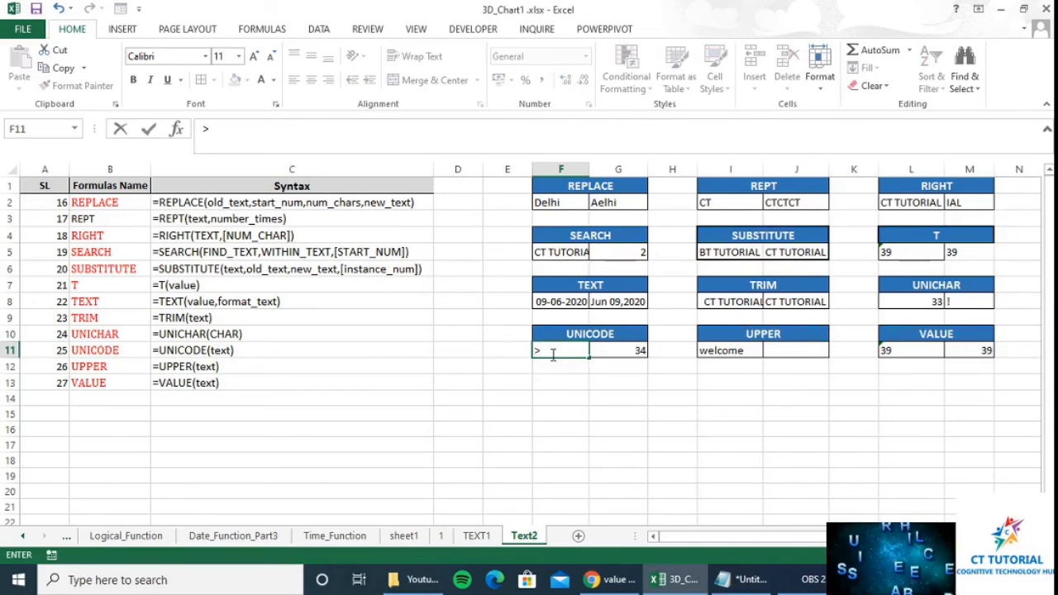
pyautogui.click(550, 375)
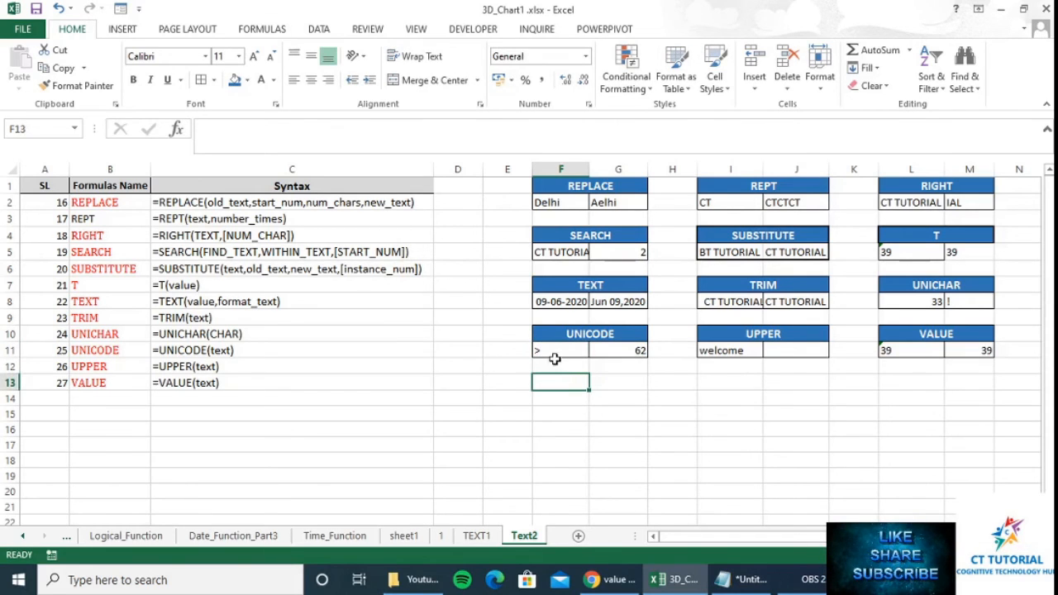
# - Set the UNICODE example's source cell F11 to an opening parenthesis
pyautogui.click(559, 349)
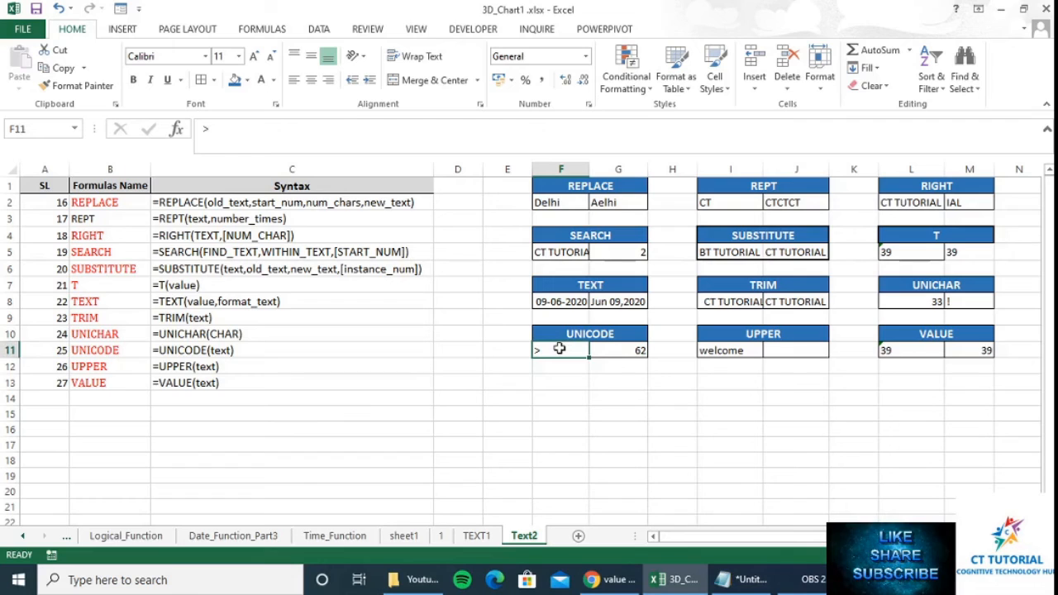
pyautogui.write('(')
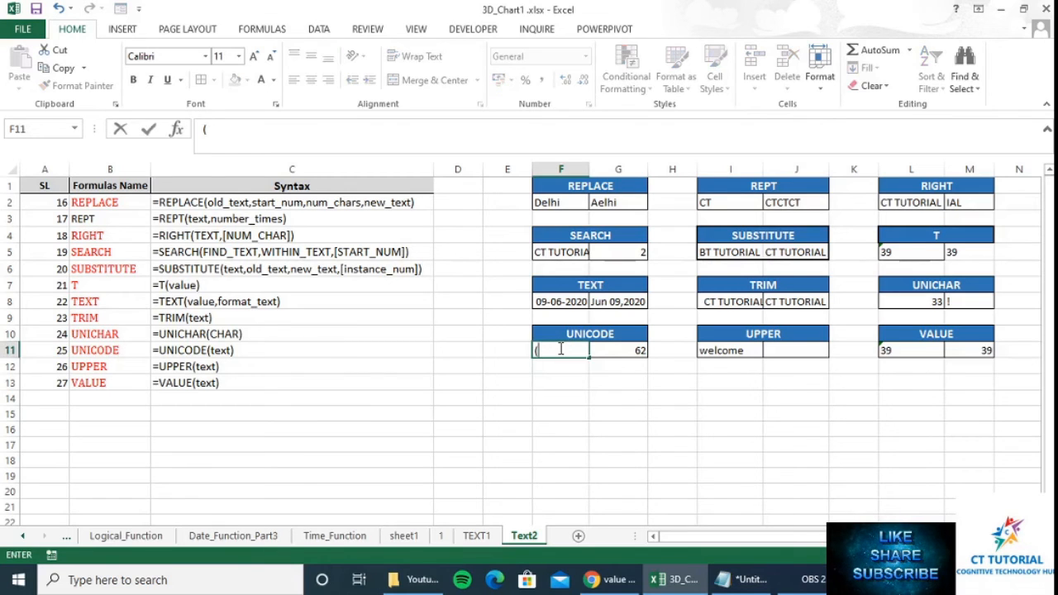
pyautogui.click(558, 372)
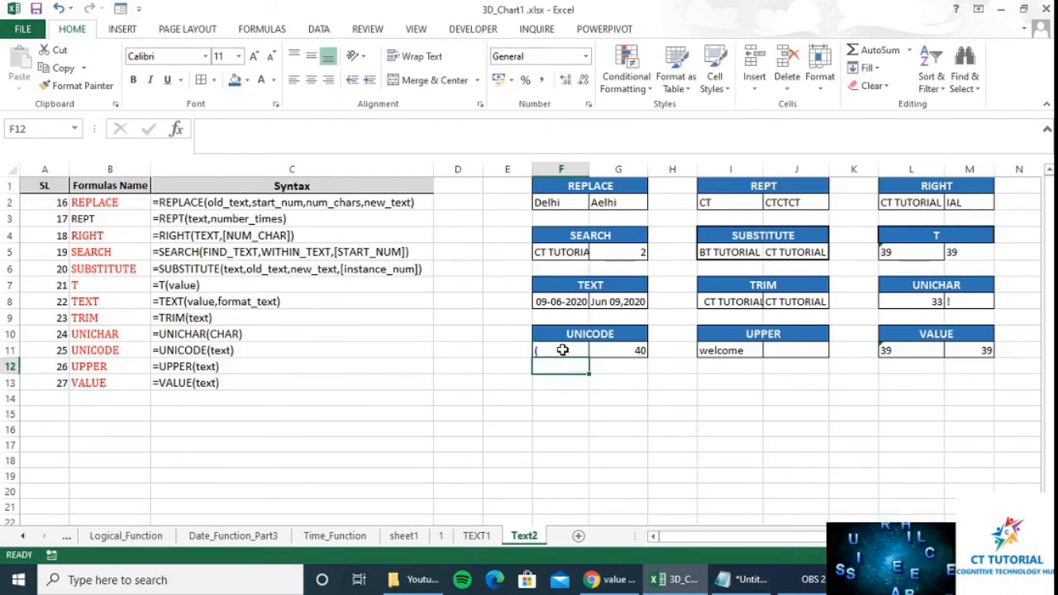
# - Enter the formula =UPPER(I11) in J11 to convert the UPPER example's source text to capitals
pyautogui.click(561, 347)
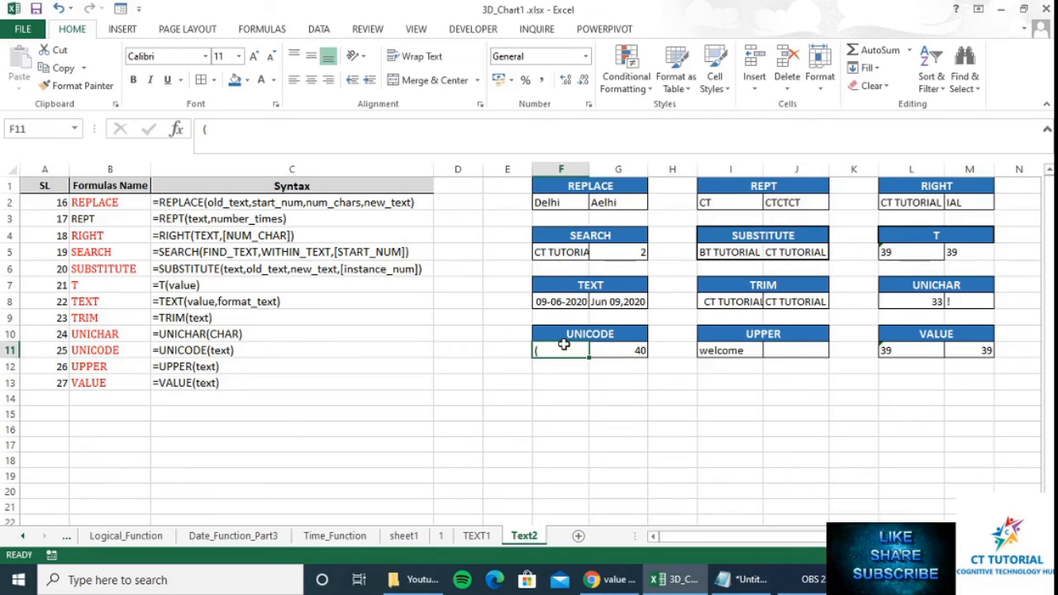
pyautogui.click(807, 349)
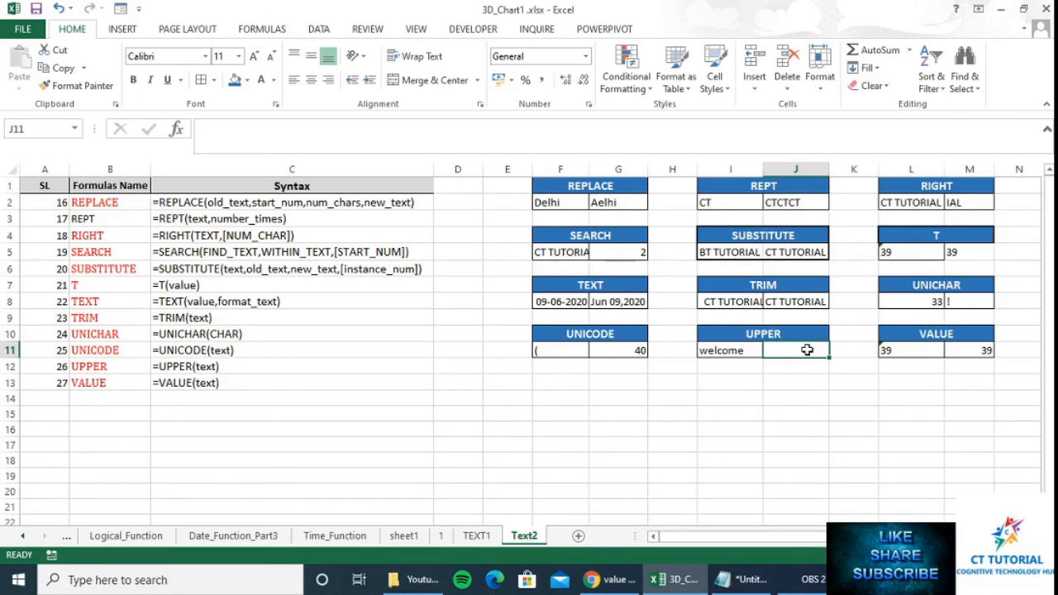
pyautogui.write('=')
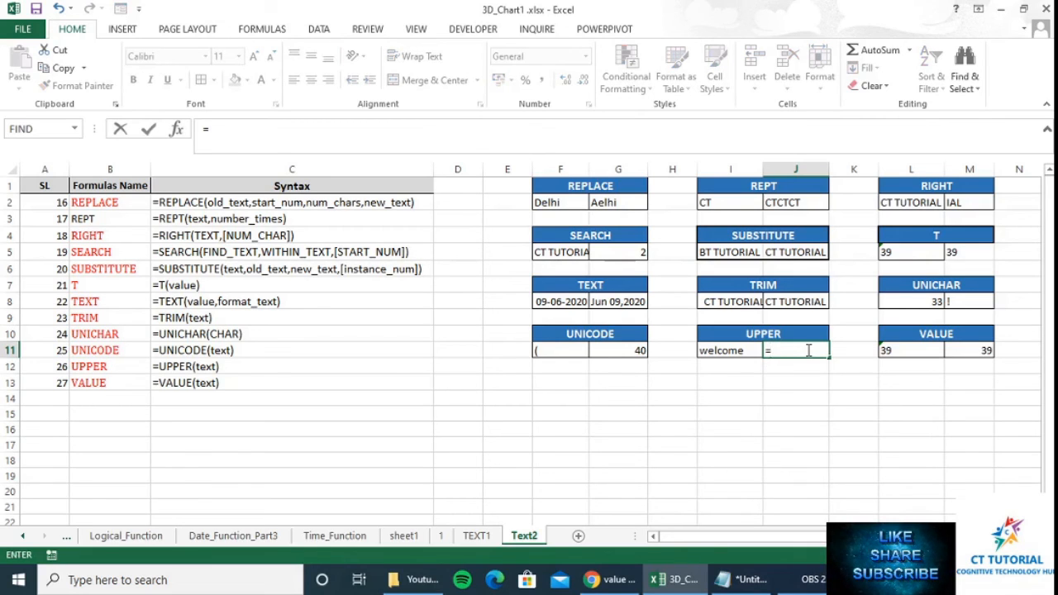
pyautogui.write('up')
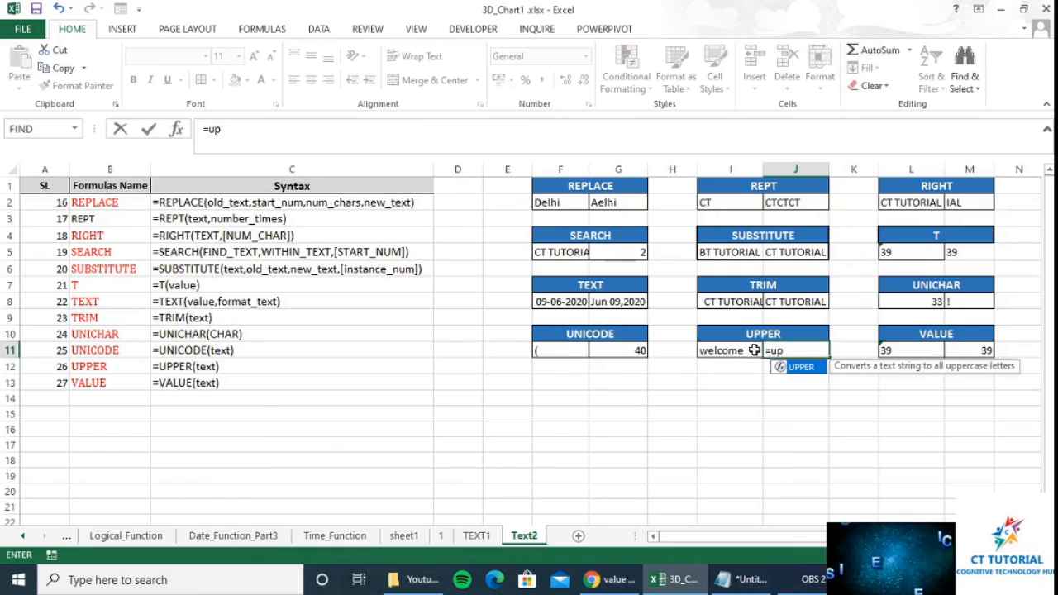
pyautogui.press('Tab')
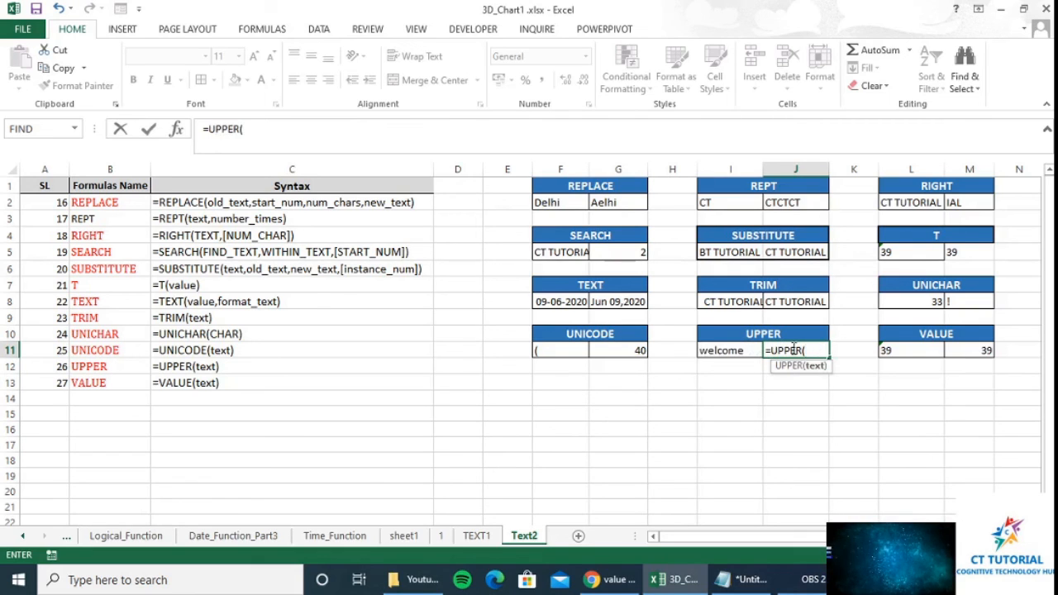
pyautogui.click(729, 348)
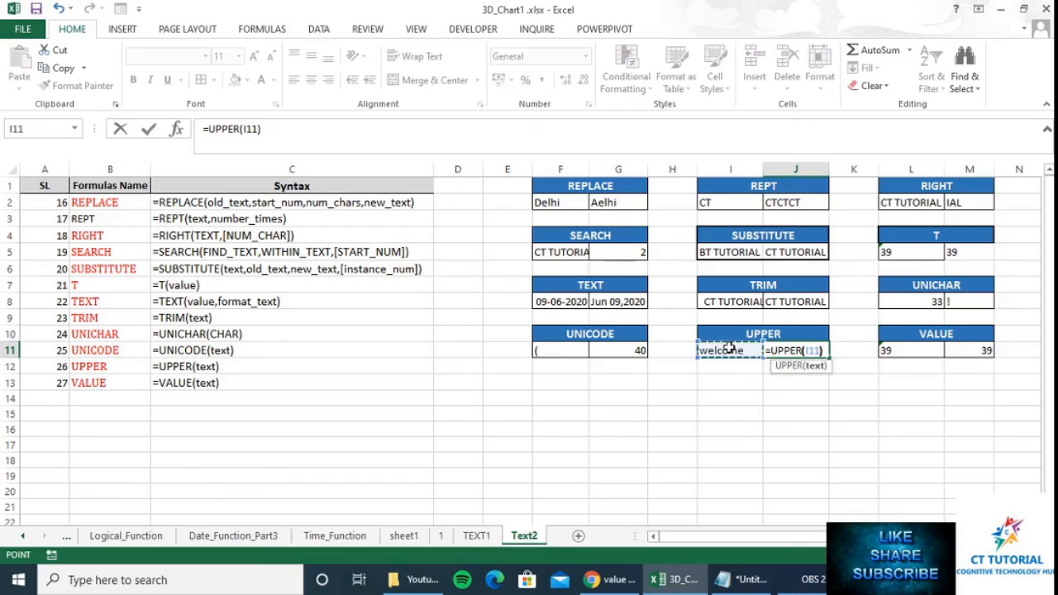
pyautogui.press('Return')
pyautogui.press('Up')
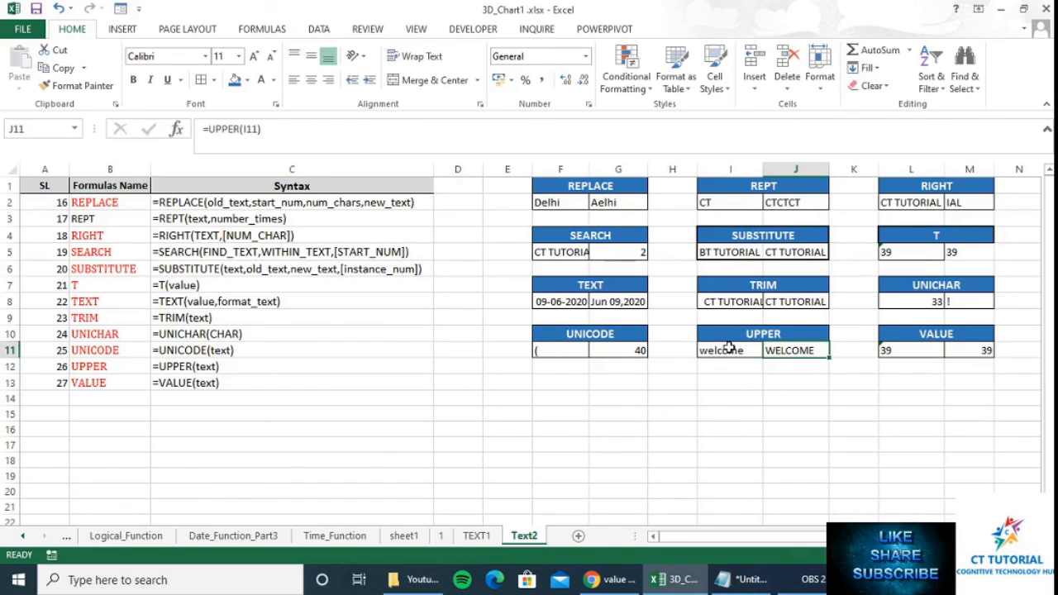
# - Check the VALUE example's text-formatted source cell L11 and re-enter the formula in M11 as =VALUE(L11)
pyautogui.click(923, 354)
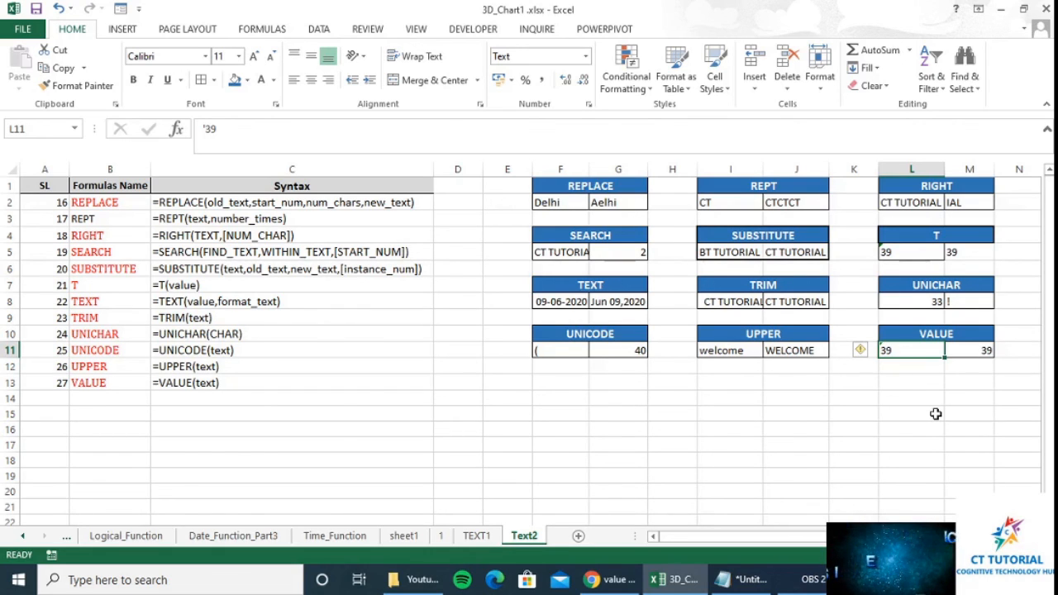
pyautogui.press('Down')
pyautogui.press('Up')
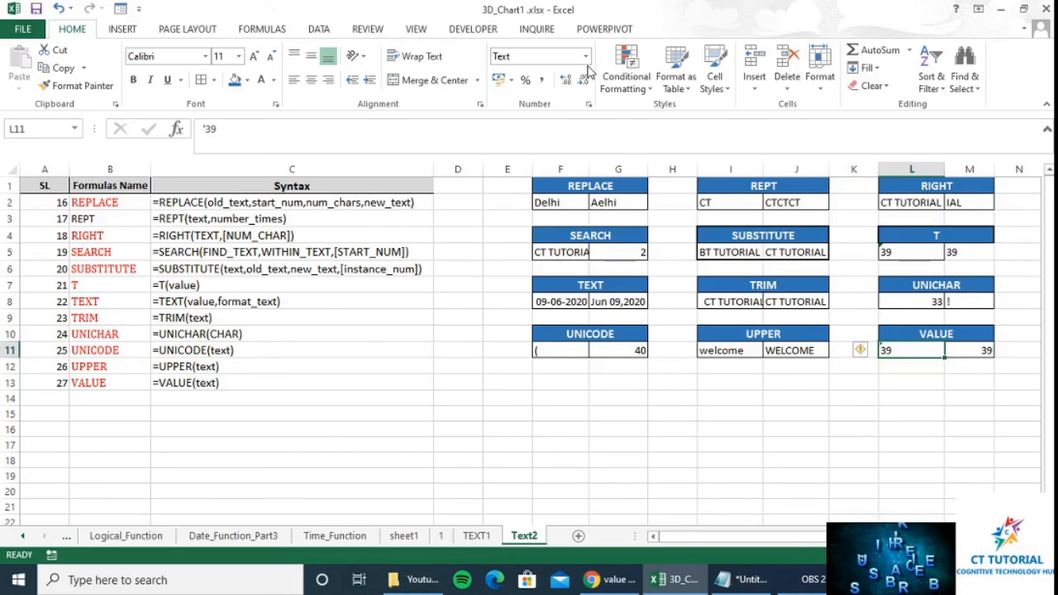
pyautogui.click(972, 351)
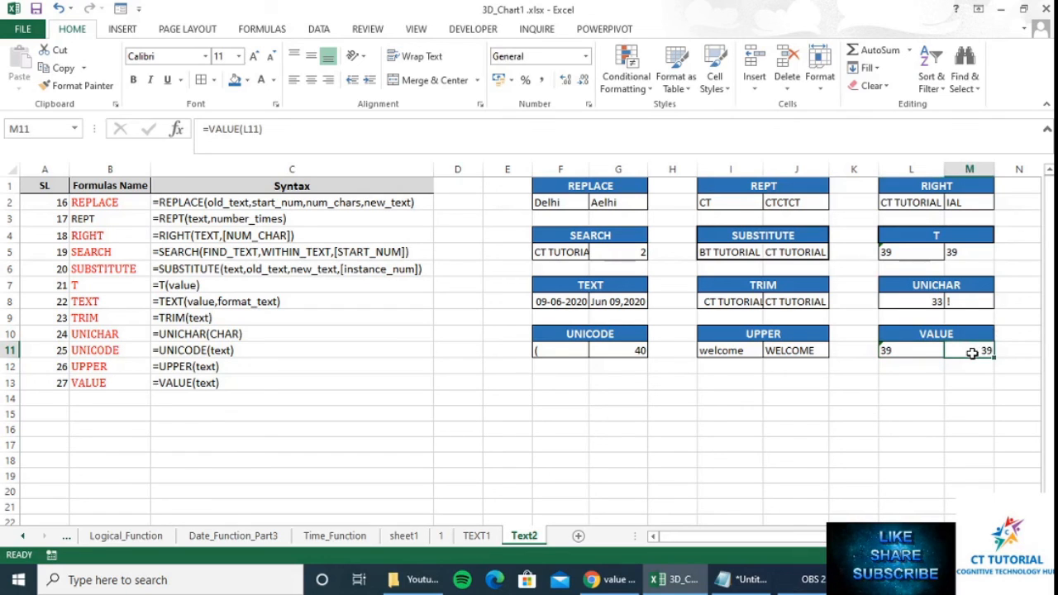
pyautogui.write('=val')
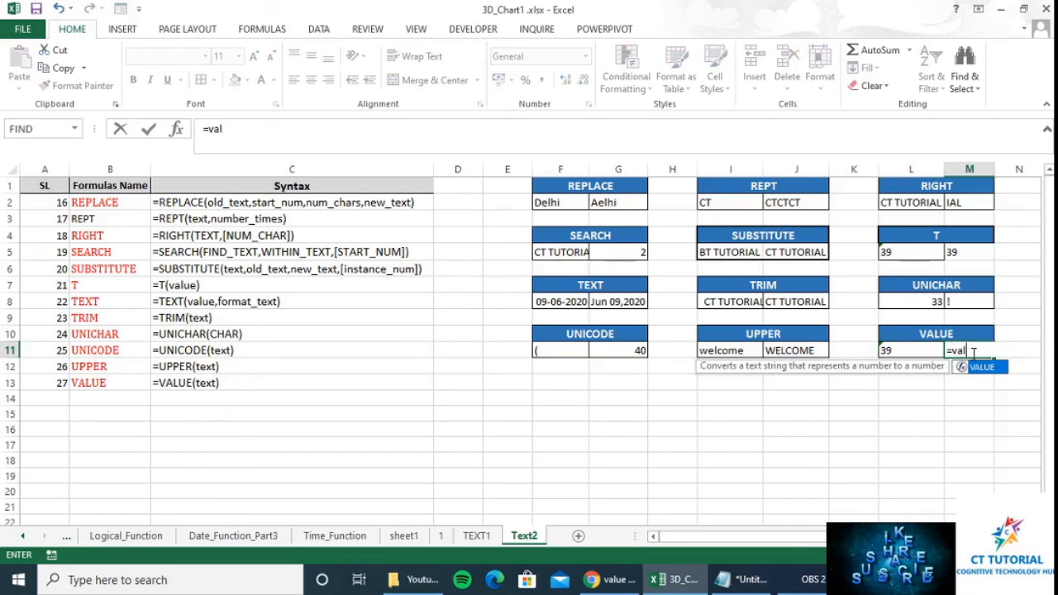
pyautogui.write('ue')
pyautogui.press('Tab')
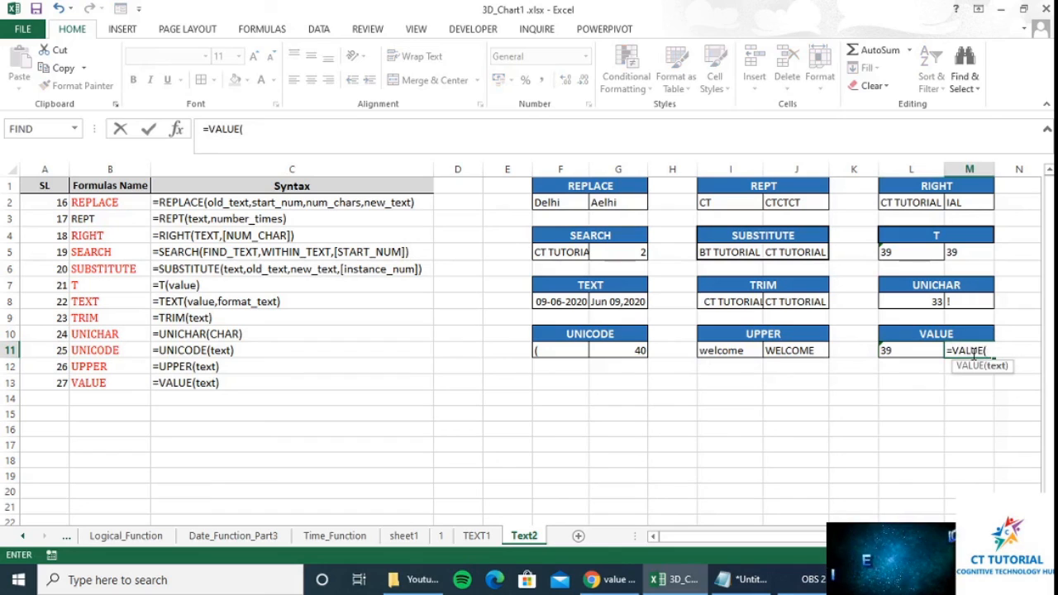
pyautogui.press('Left')
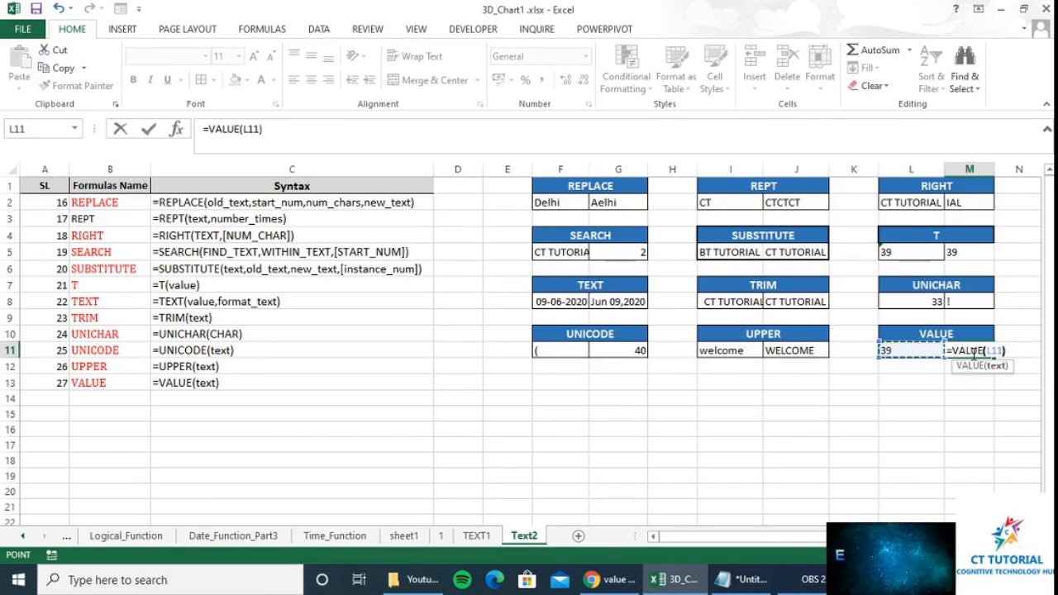
pyautogui.press('Return')
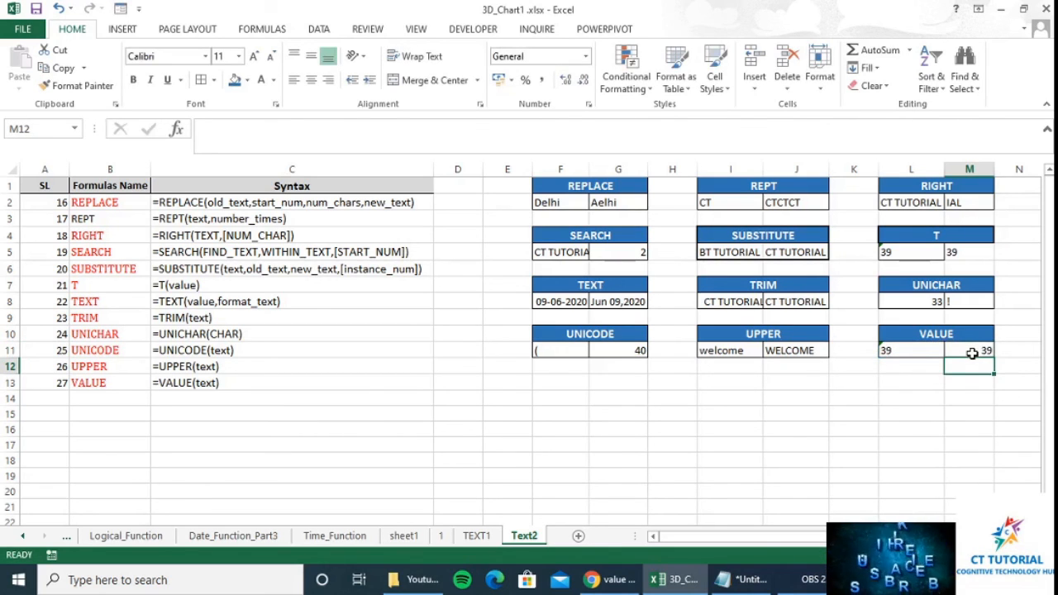
pyautogui.click(971, 353)
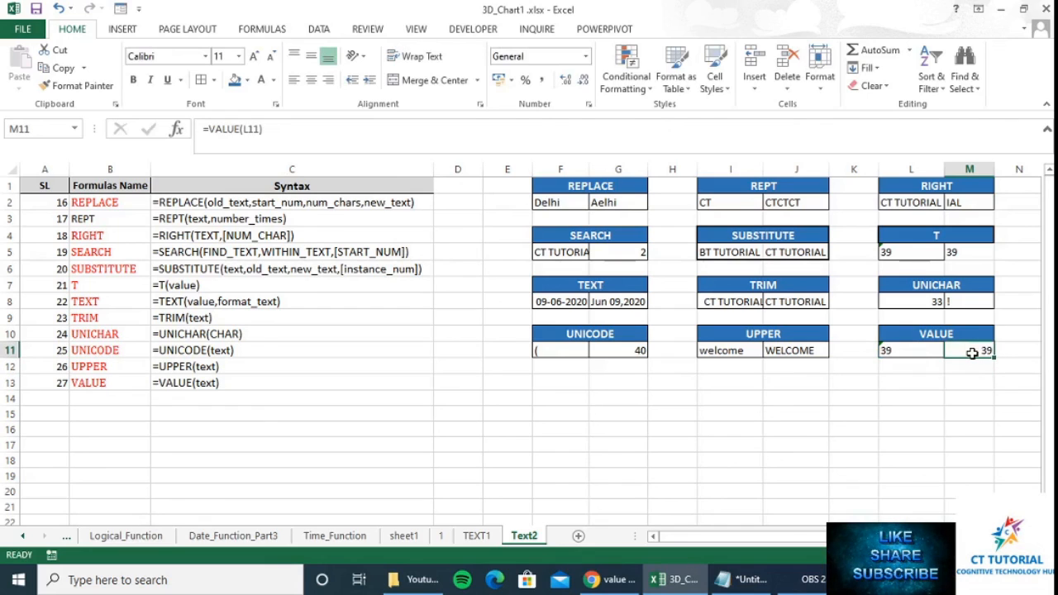